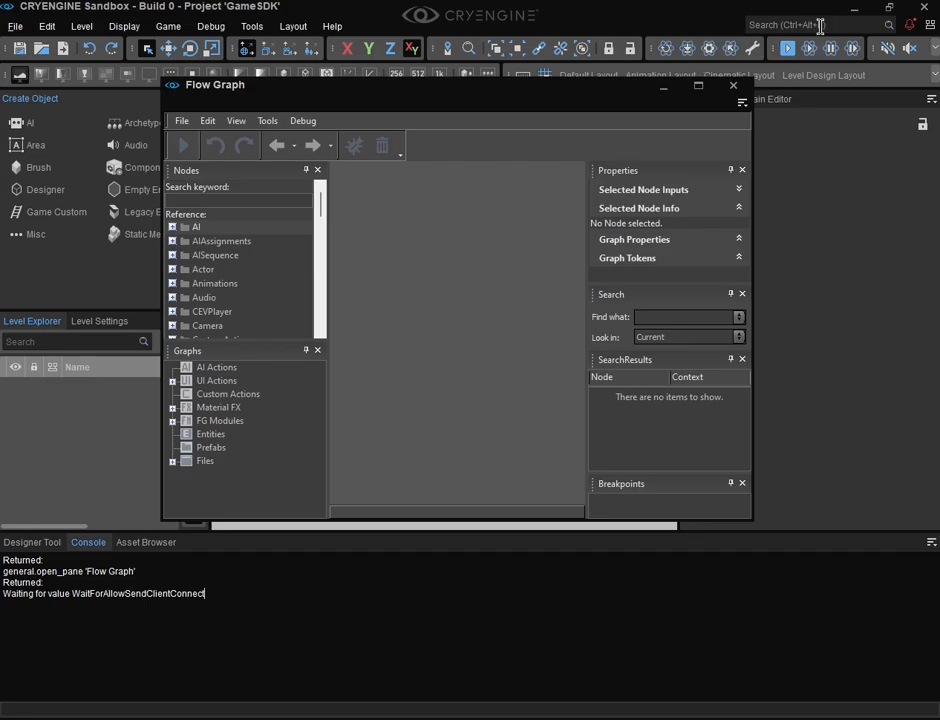
Maximize the Flow Graph window and auto-hide the Properties, Search, SearchResults, Breakpoints and Nodes panes.
click(851, 7)
click(698, 85)
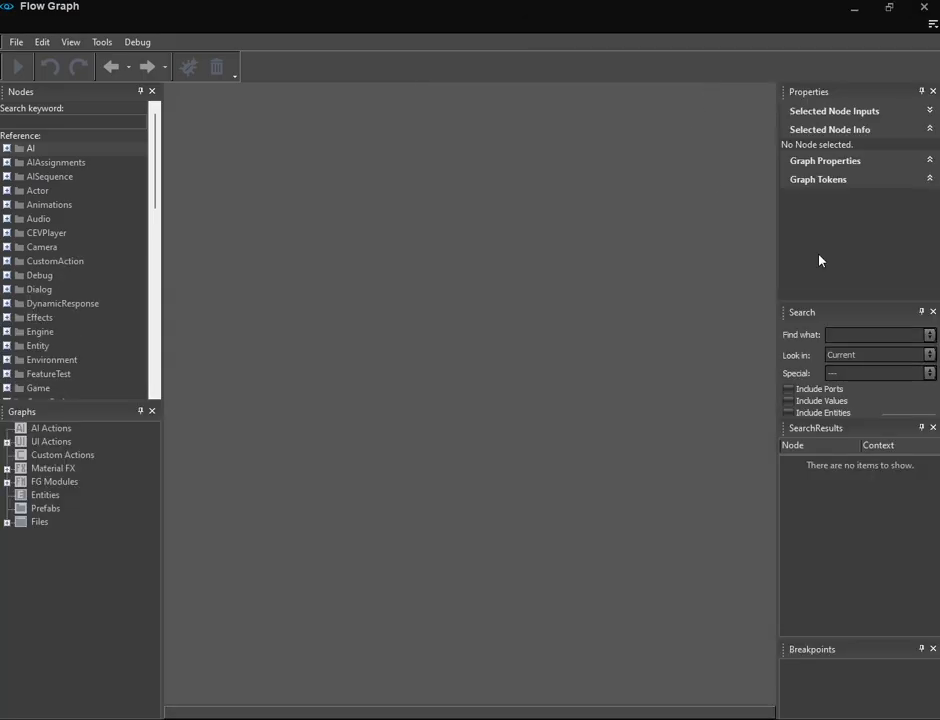
click(917, 92)
click(905, 92)
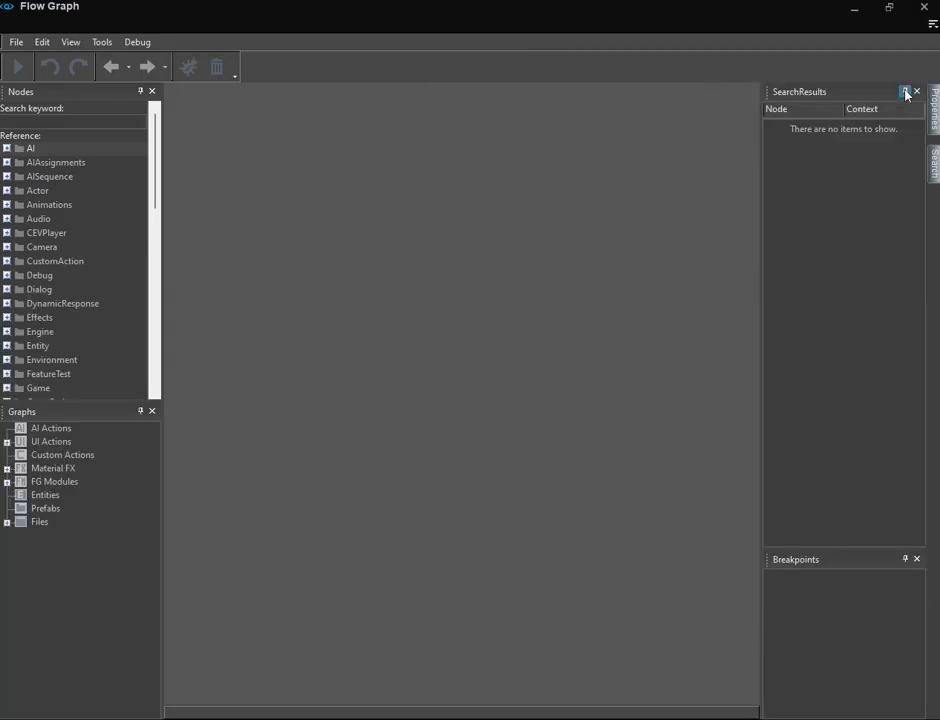
click(905, 92)
click(904, 92)
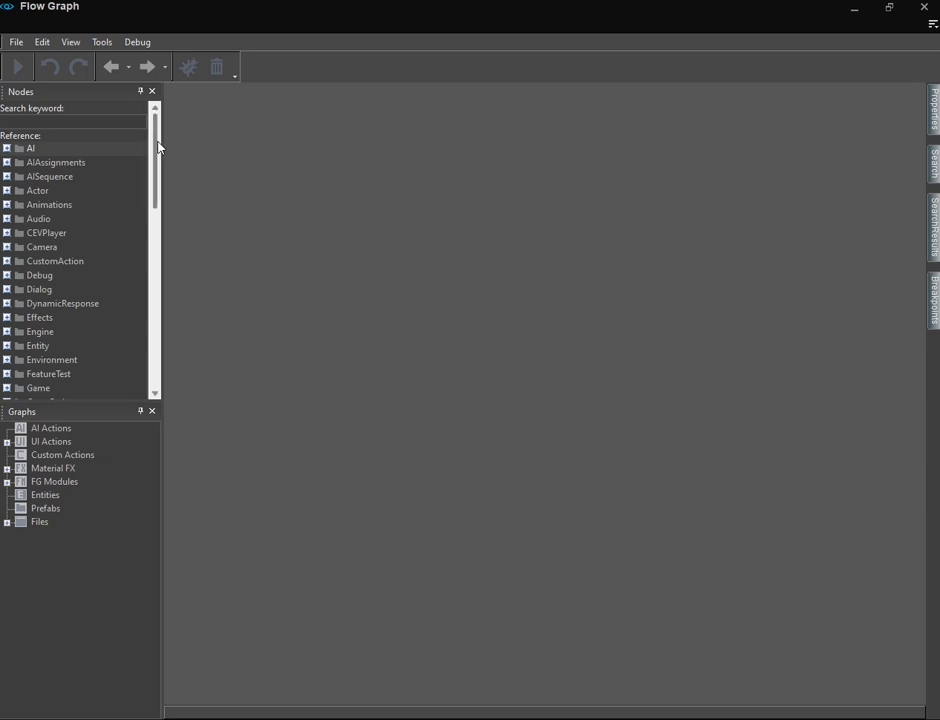
drag(157, 143, 153, 113)
click(141, 91)
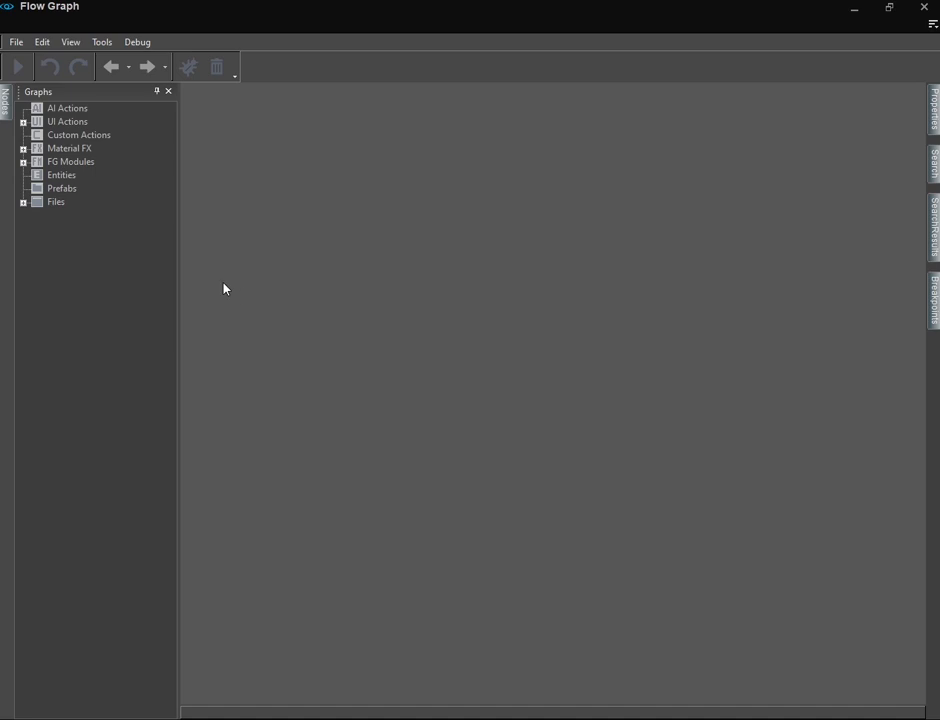
Examine the blood_bullet_hit and dirt_bullet_hit graphs under Material FX, then collapse that group.
click(23, 149)
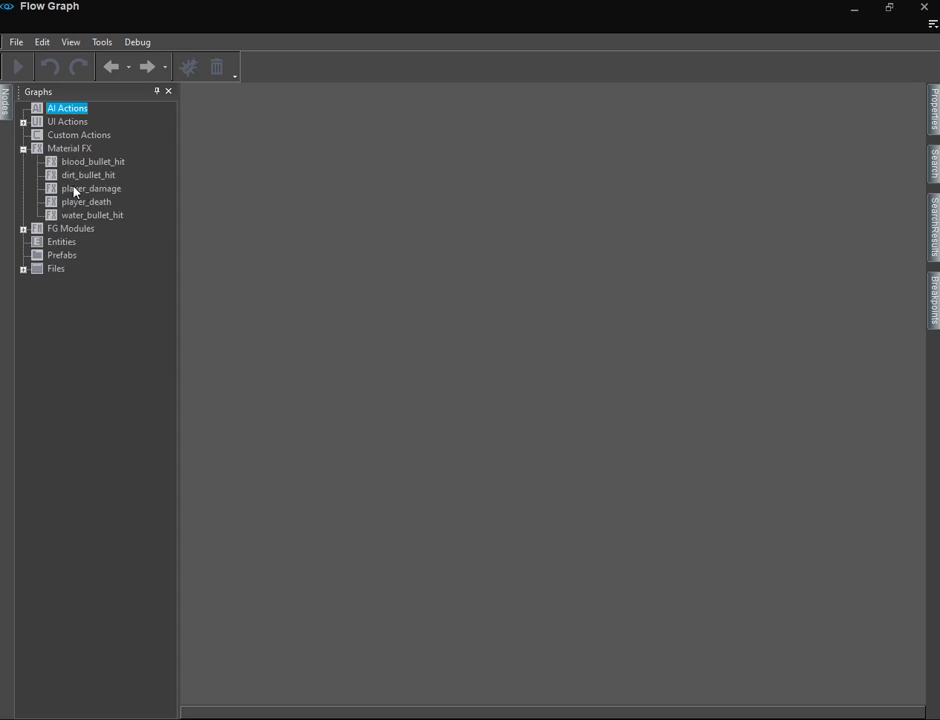
click(83, 162)
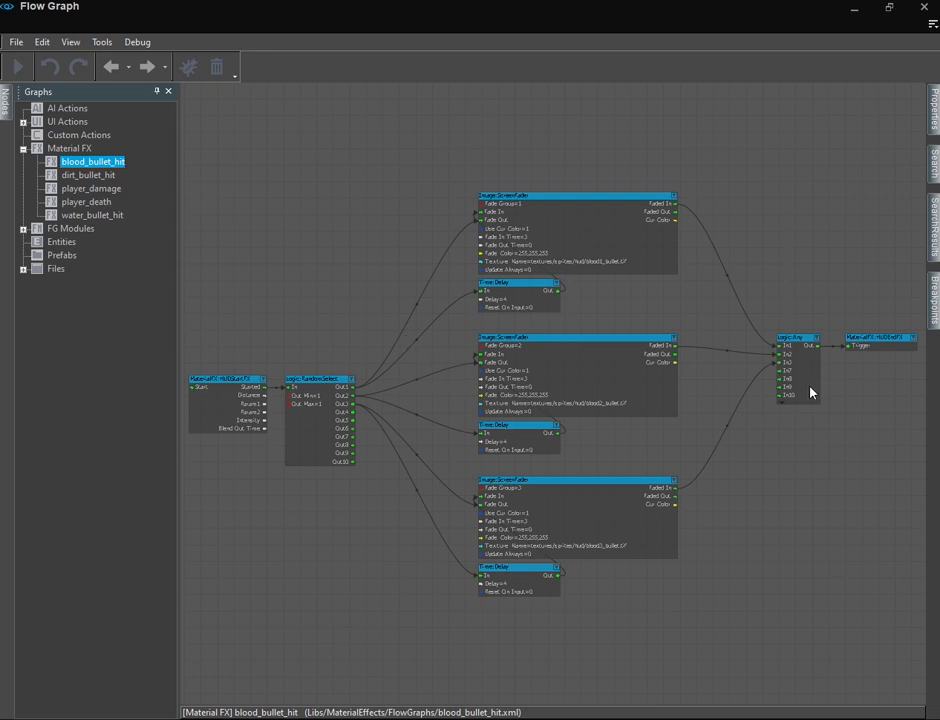
scroll(749, 409, up, 4)
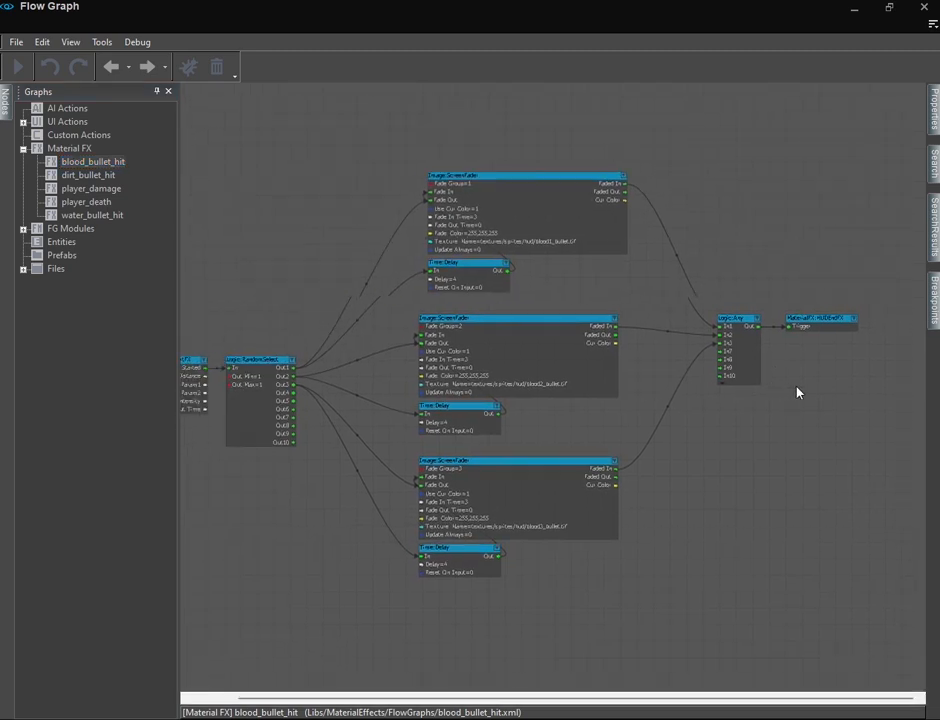
middle_drag(764, 394, 698, 390)
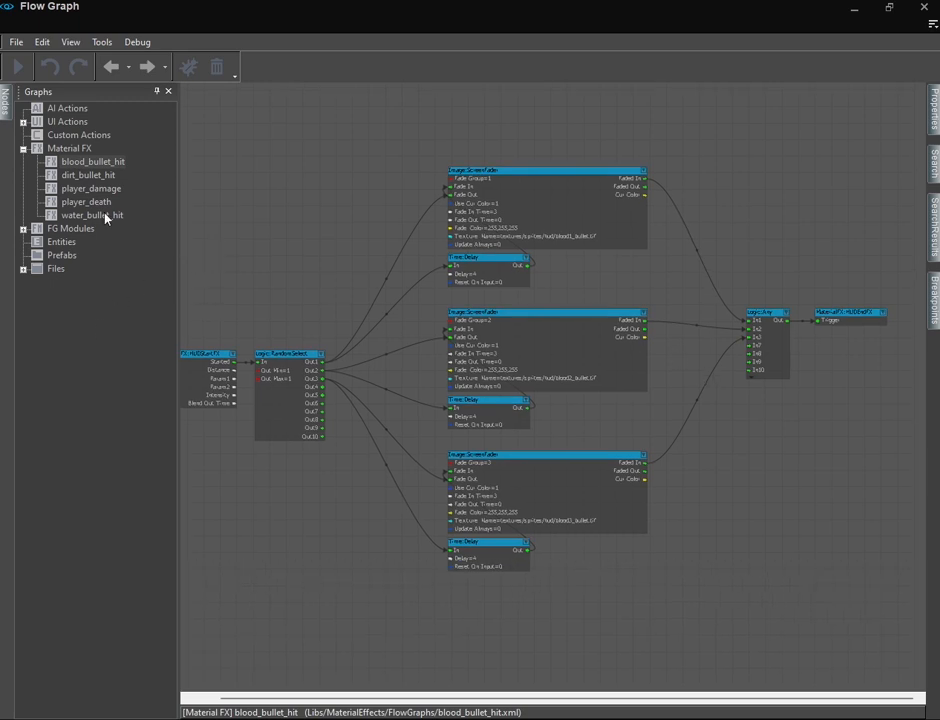
click(85, 175)
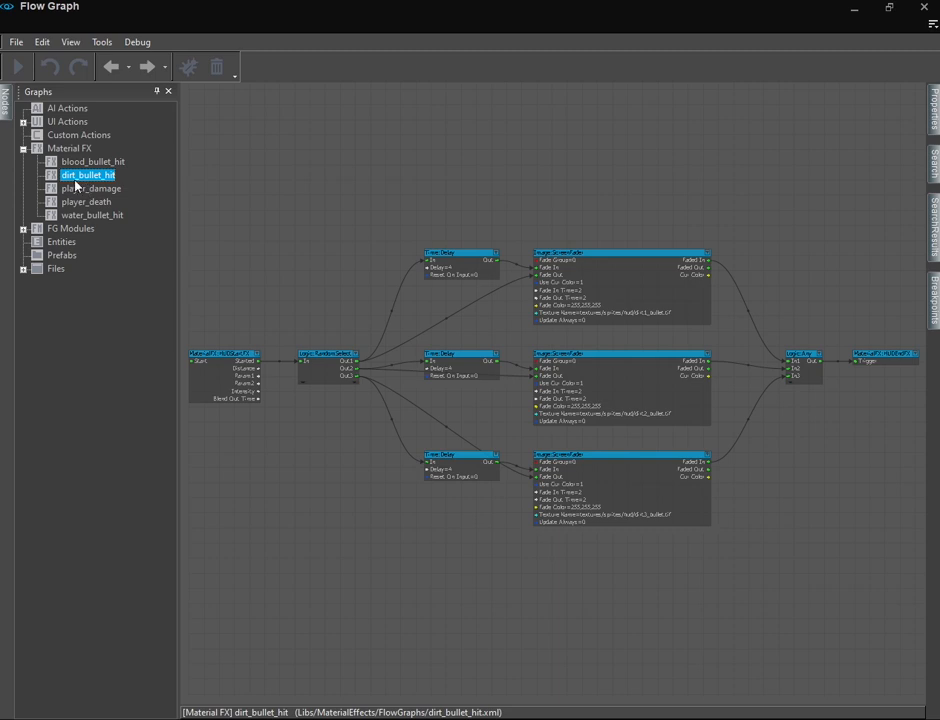
click(23, 149)
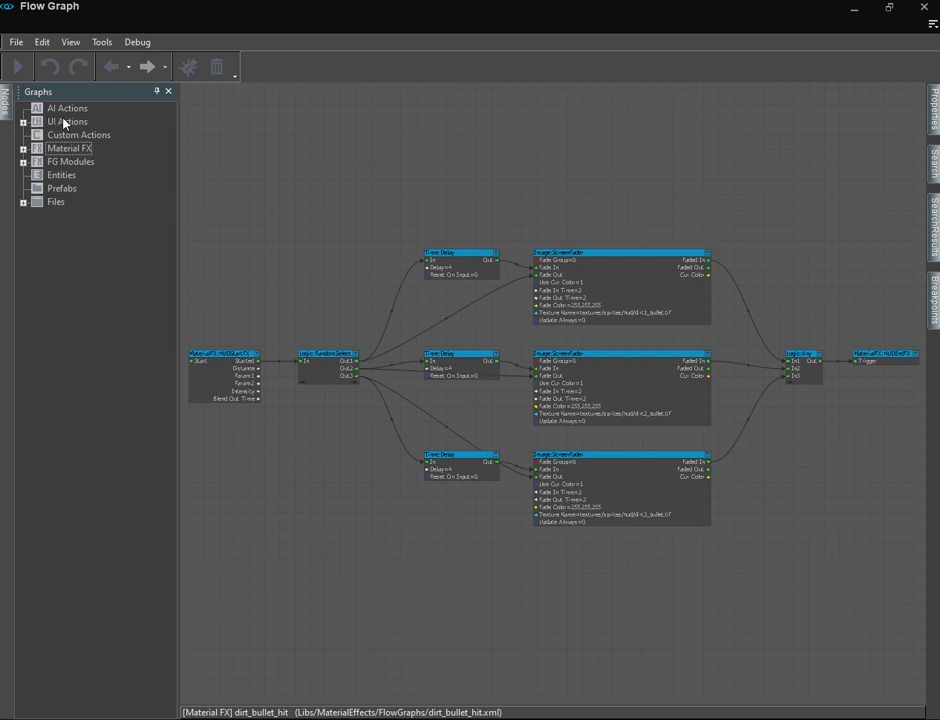
Open the hud_3d graph in the HUD folder of UI Actions and examine its node groups.
click(23, 122)
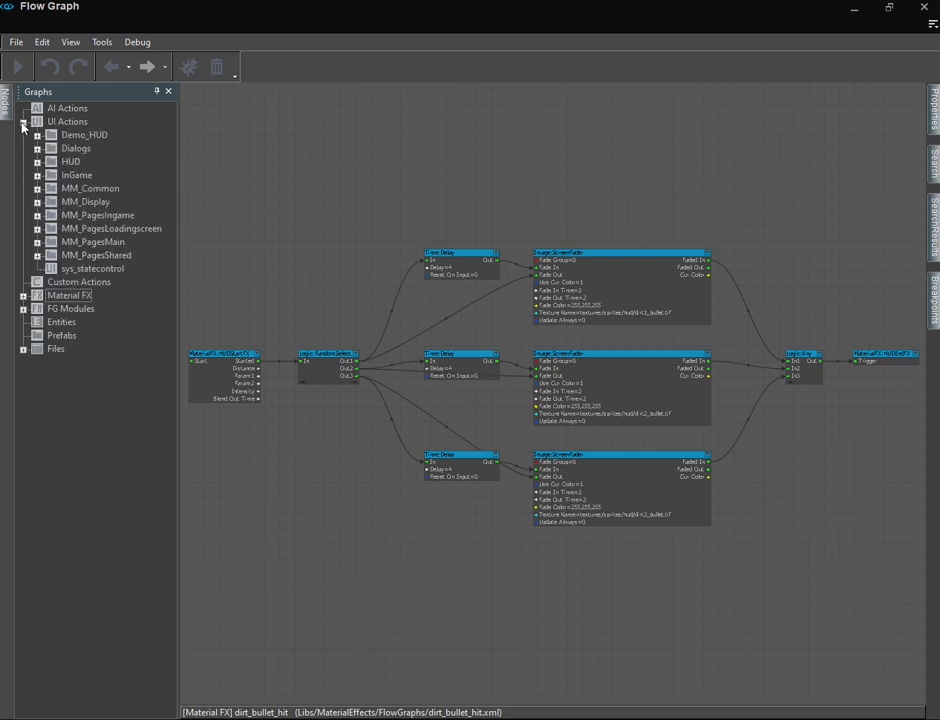
double_click(56, 167)
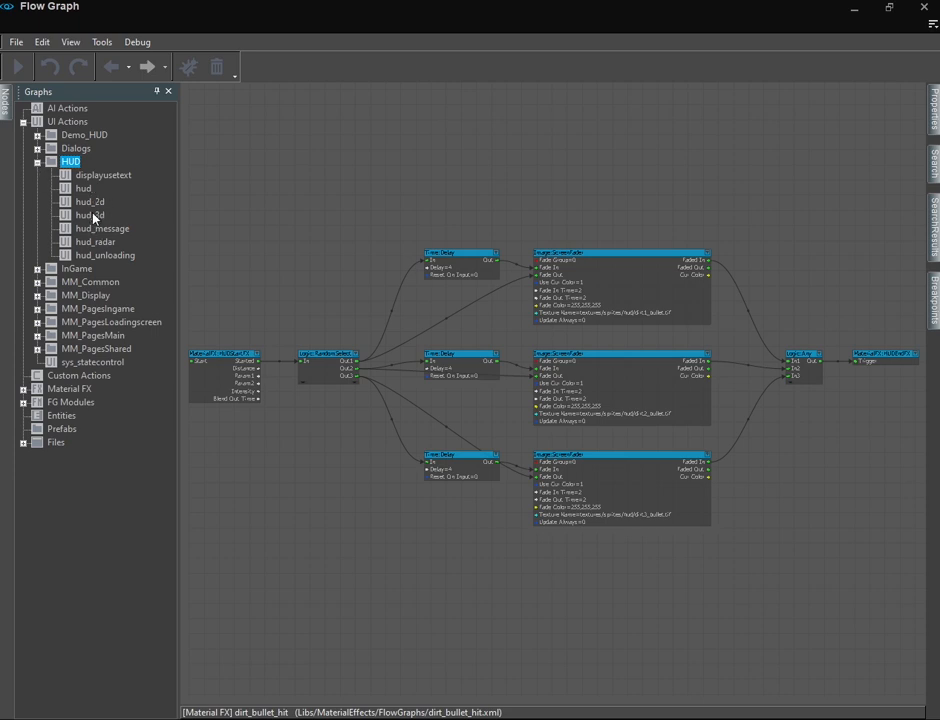
click(92, 215)
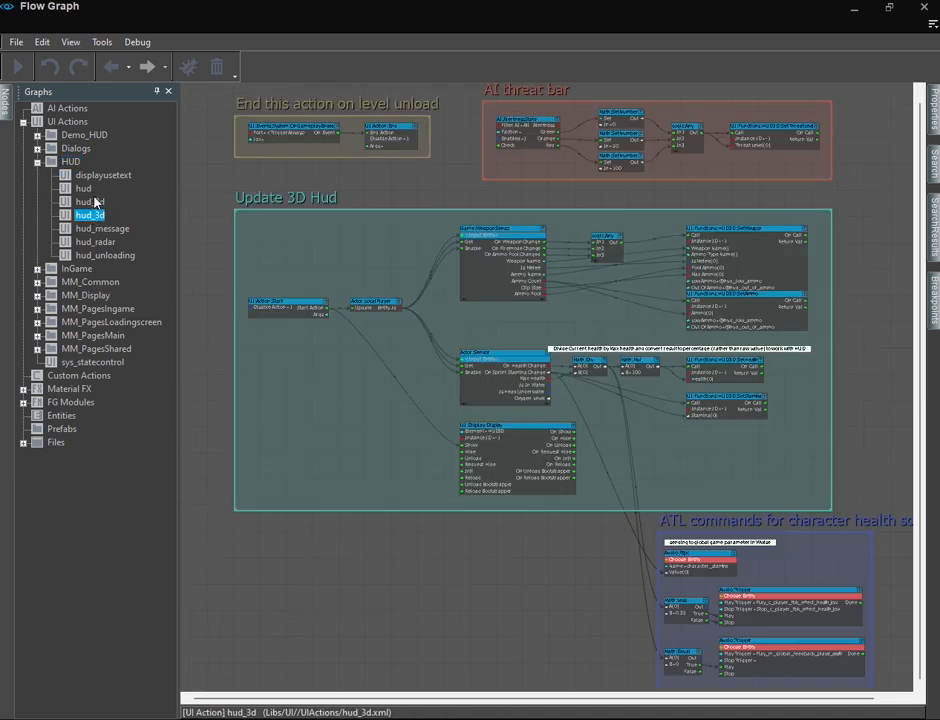
middle_drag(712, 304, 712, 416)
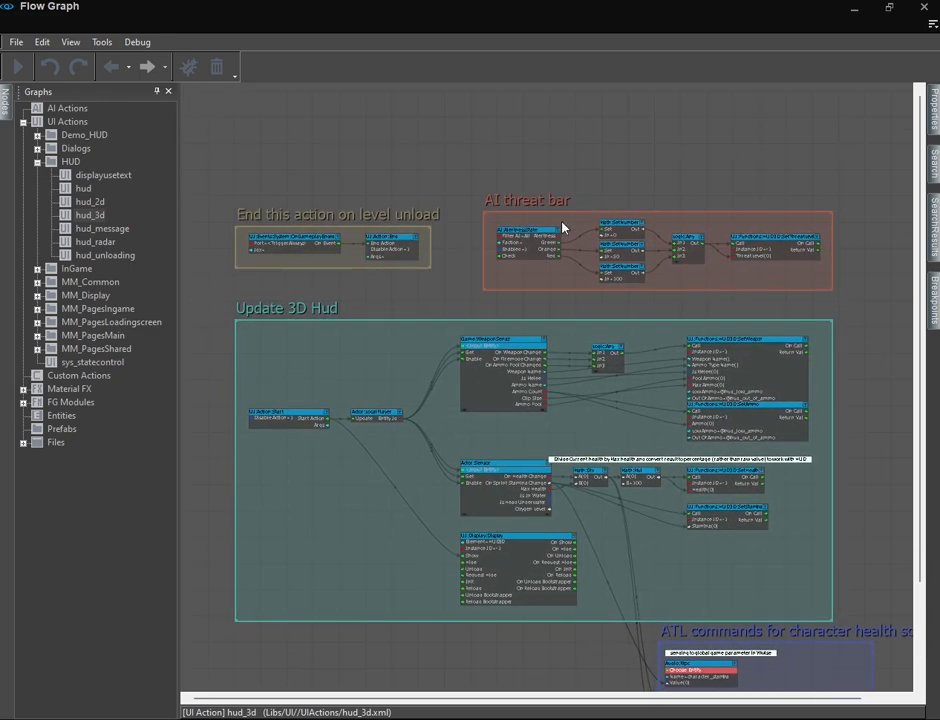
middle_drag(686, 608, 600, 471)
scroll(668, 403, up, 3)
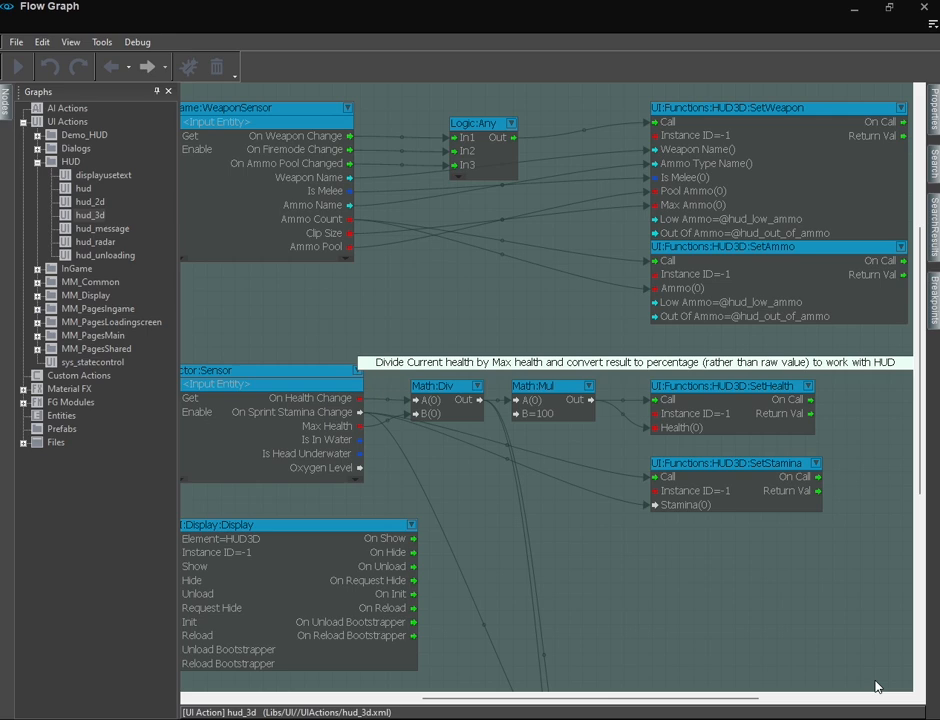
scroll(588, 481, down, 4)
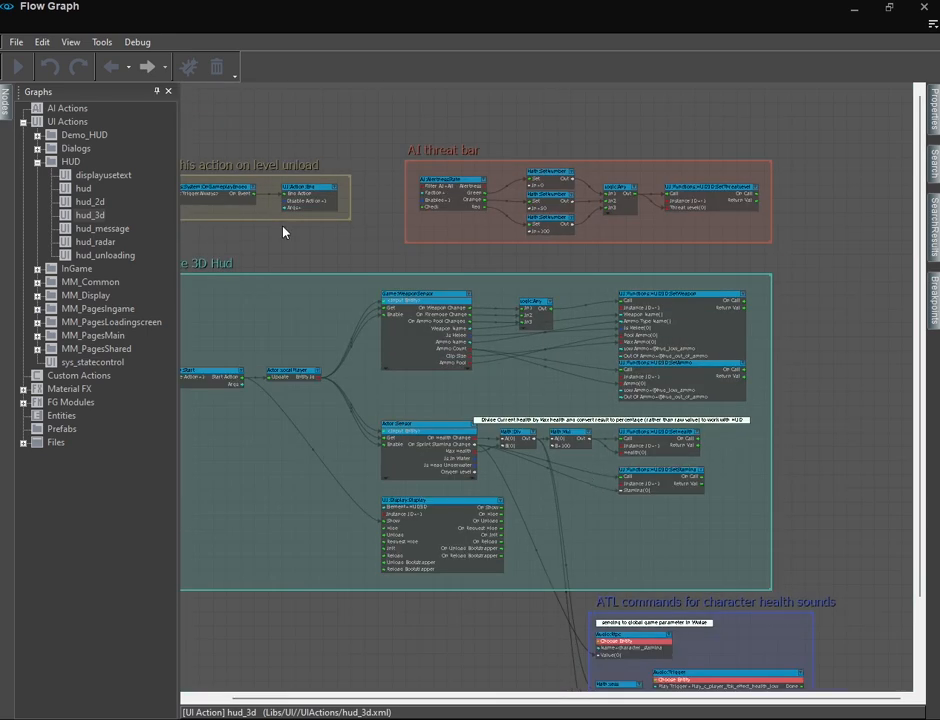
scroll(340, 300, down, 2)
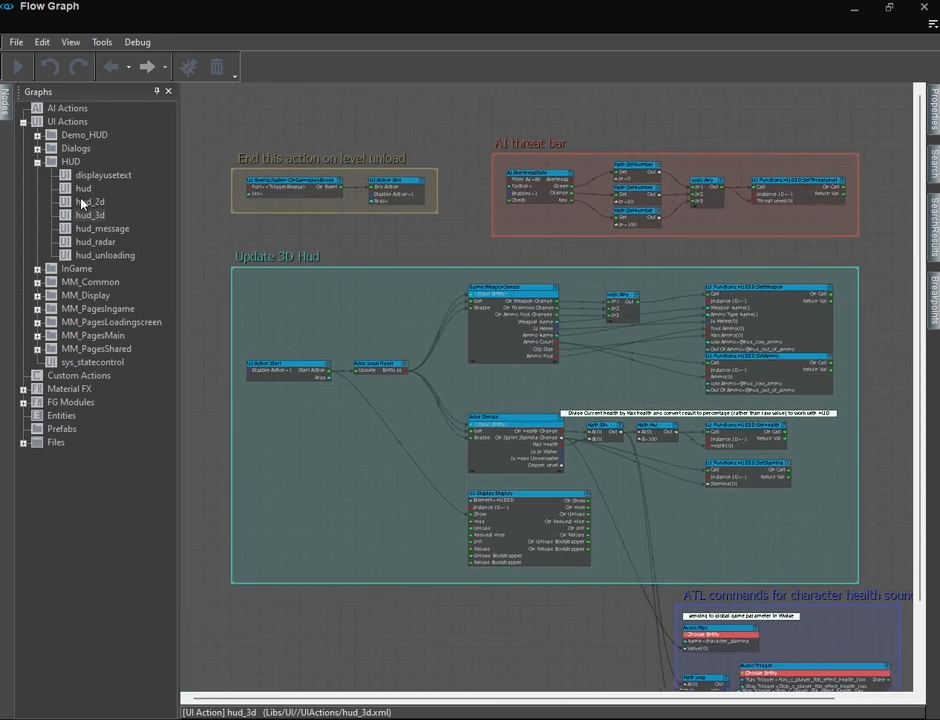
Review the hud_2d and hud_radar graphs, then collapse the HUD folder.
click(75, 201)
scroll(713, 342, up, 2)
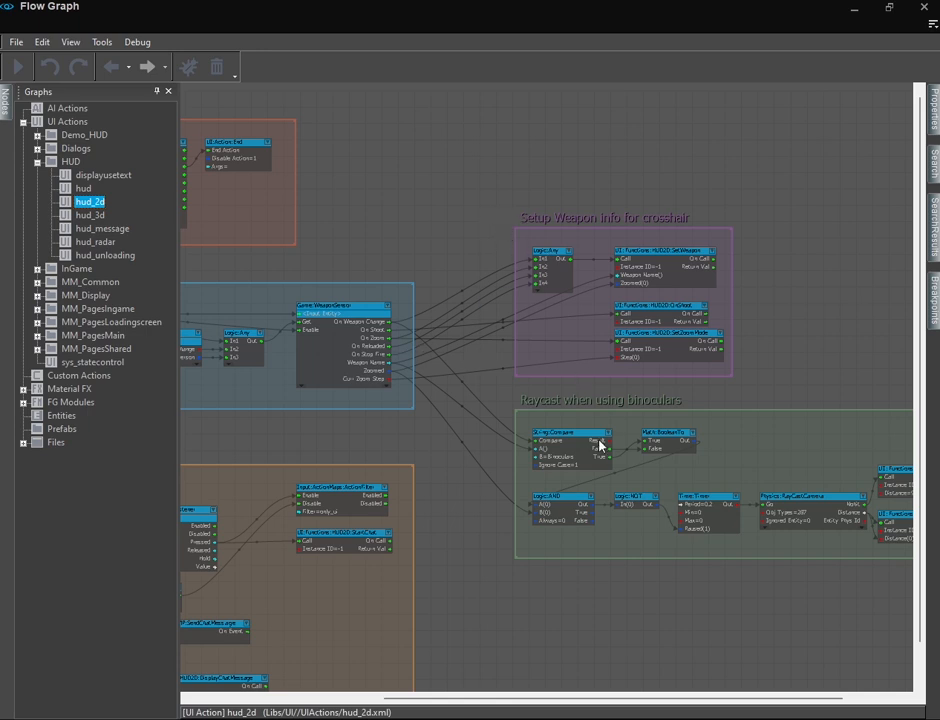
scroll(420, 436, down, 3)
middle_drag(420, 463, 313, 421)
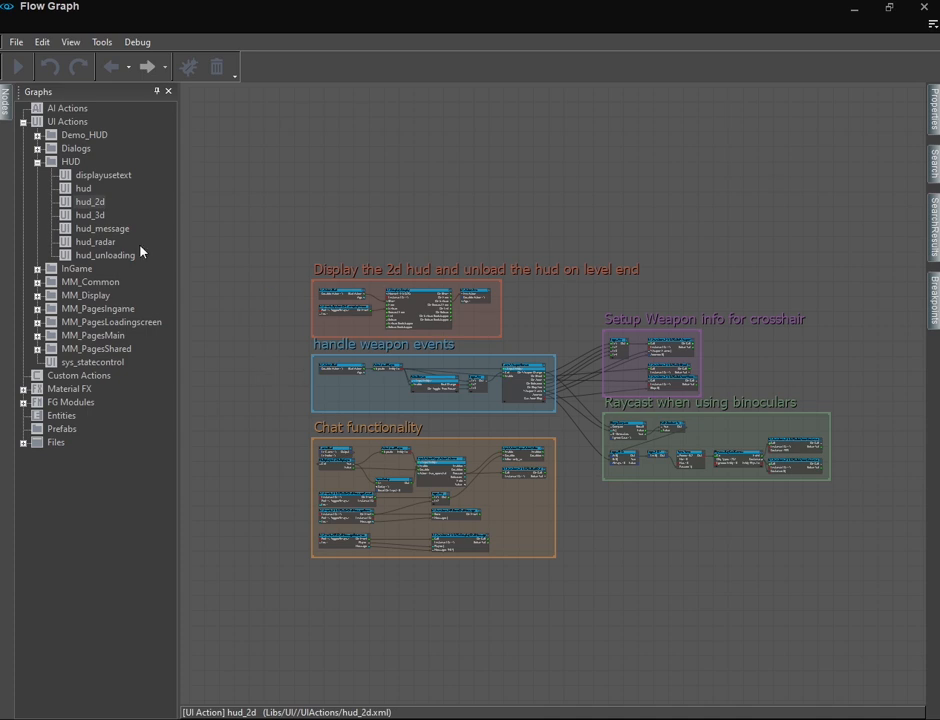
click(97, 242)
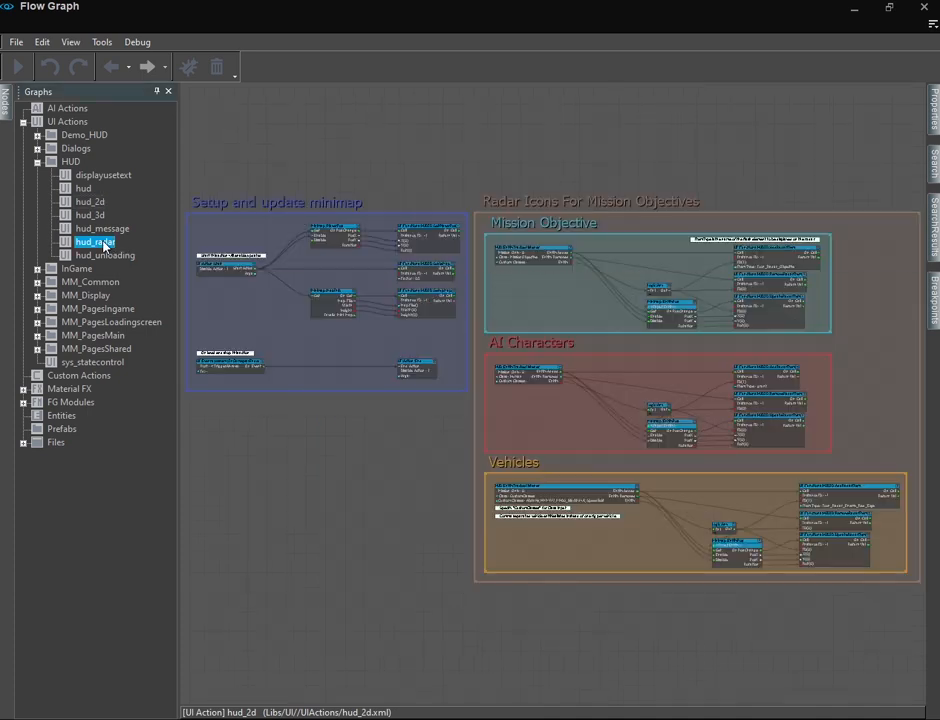
click(37, 161)
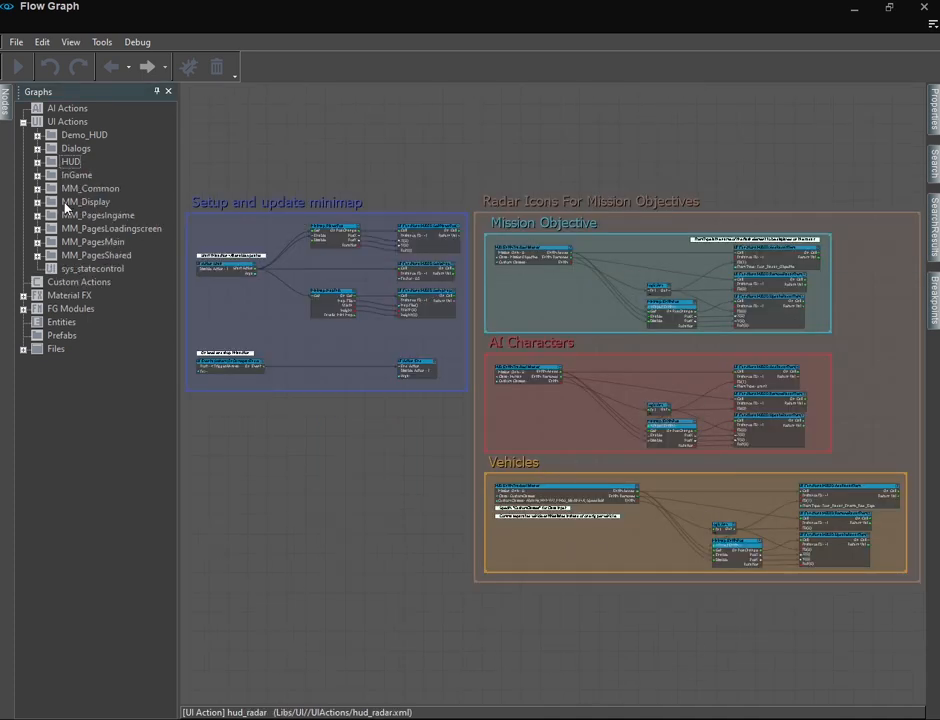
Open the mm_main graph in MM_PagesMain and examine its Singleplayer and Multiplayer AddButton nodes.
click(74, 243)
click(37, 242)
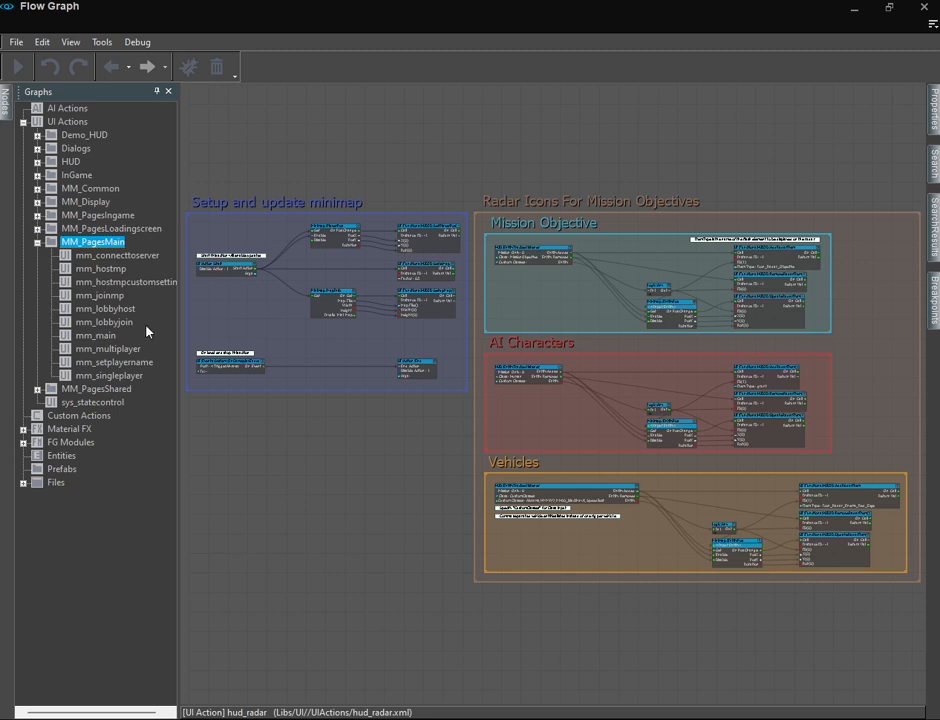
click(100, 337)
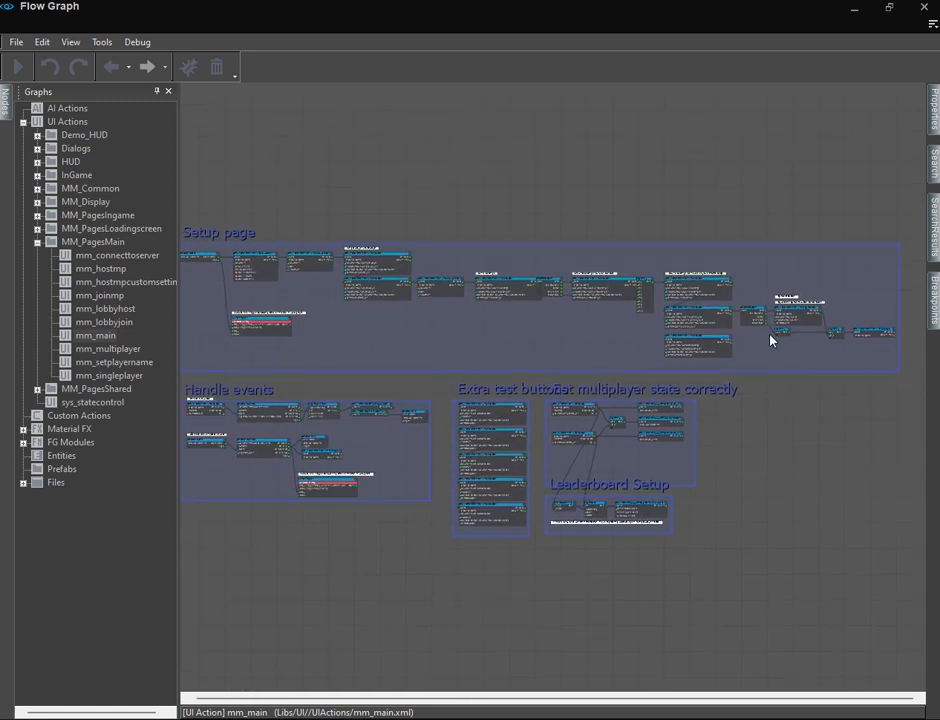
mouse_move(829, 397)
middle_down()
mouse_move(816, 398)
mouse_move(845, 410)
middle_up()
scroll(371, 243, up, 4)
scroll(371, 247, up, 5)
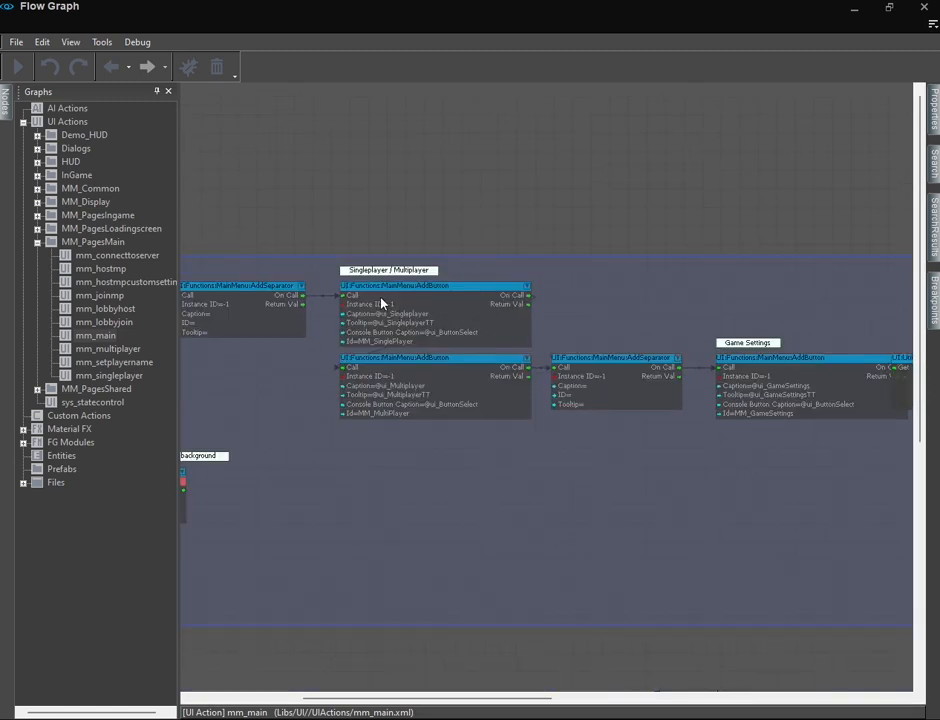
scroll(369, 298, up, 3)
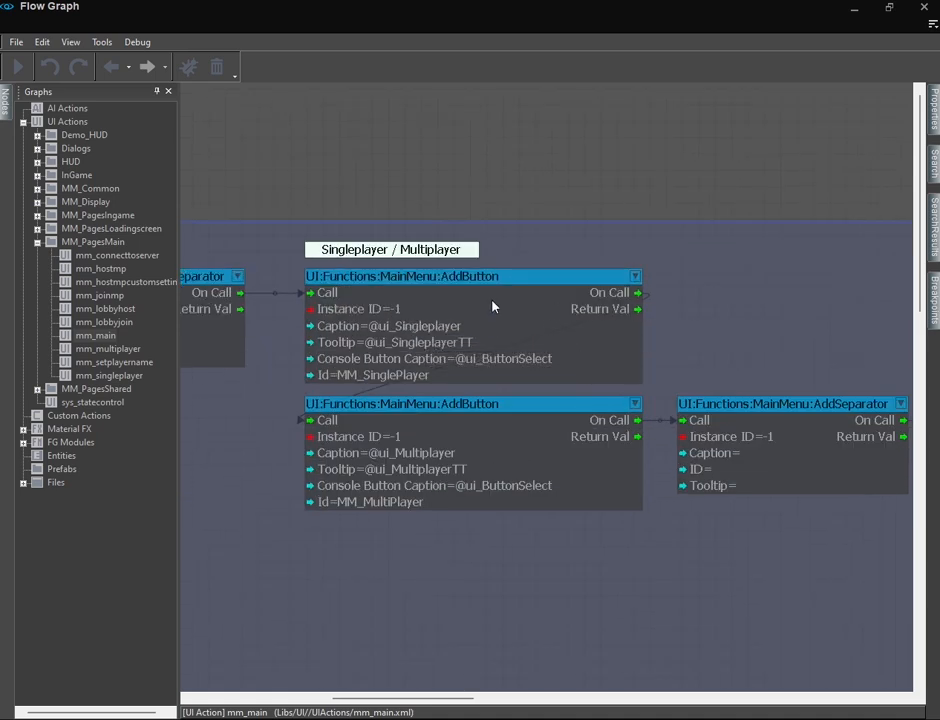
Follow the mm_main Setup page chain from the game and graphics settings nodes to the final MainMenu:showLogo node.
middle_drag(787, 487, 114, 458)
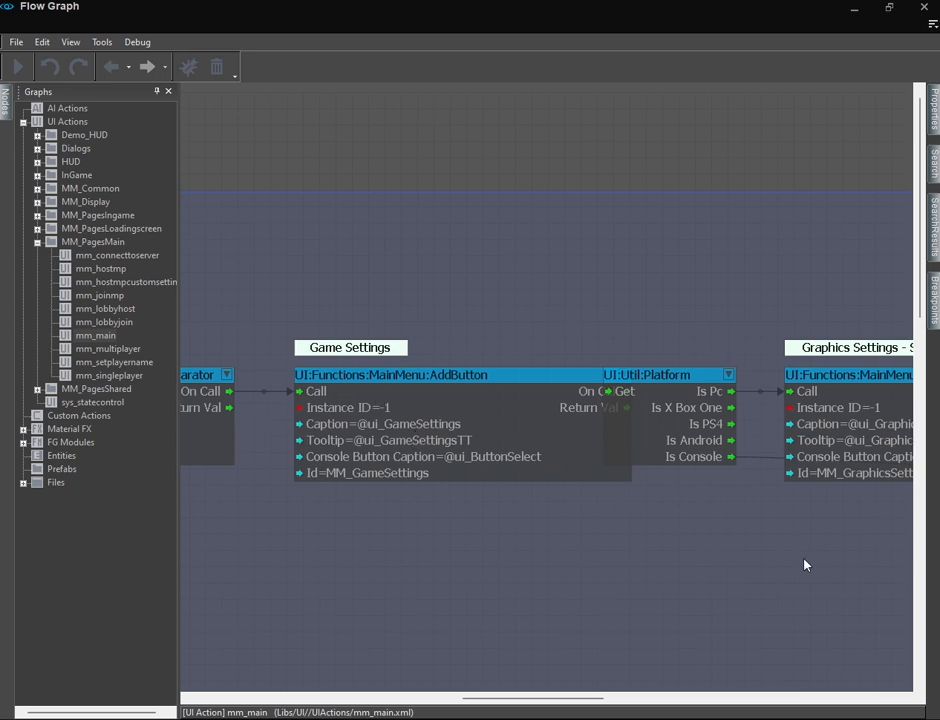
middle_drag(560, 511, 321, 508)
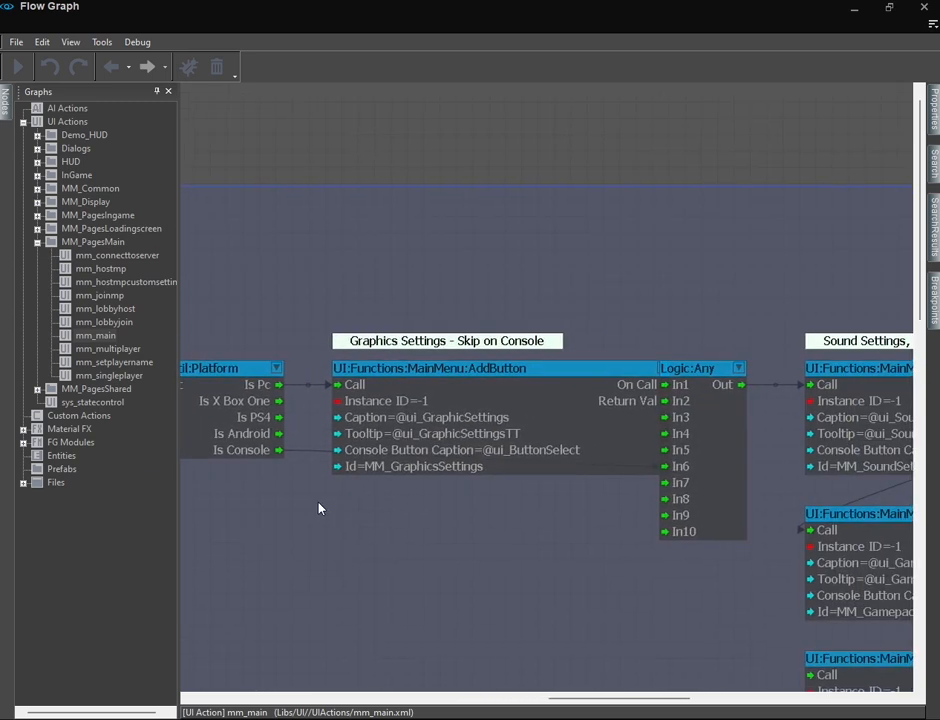
scroll(480, 518, down, 5)
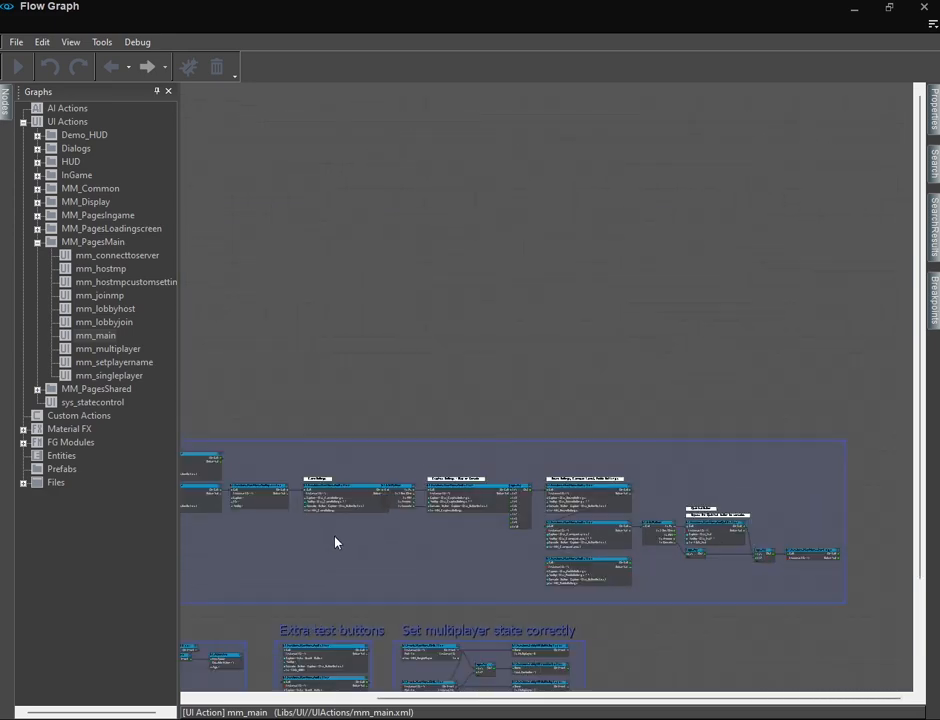
scroll(854, 569, up, 5)
scroll(815, 574, up, 1)
middle_drag(813, 566, 596, 510)
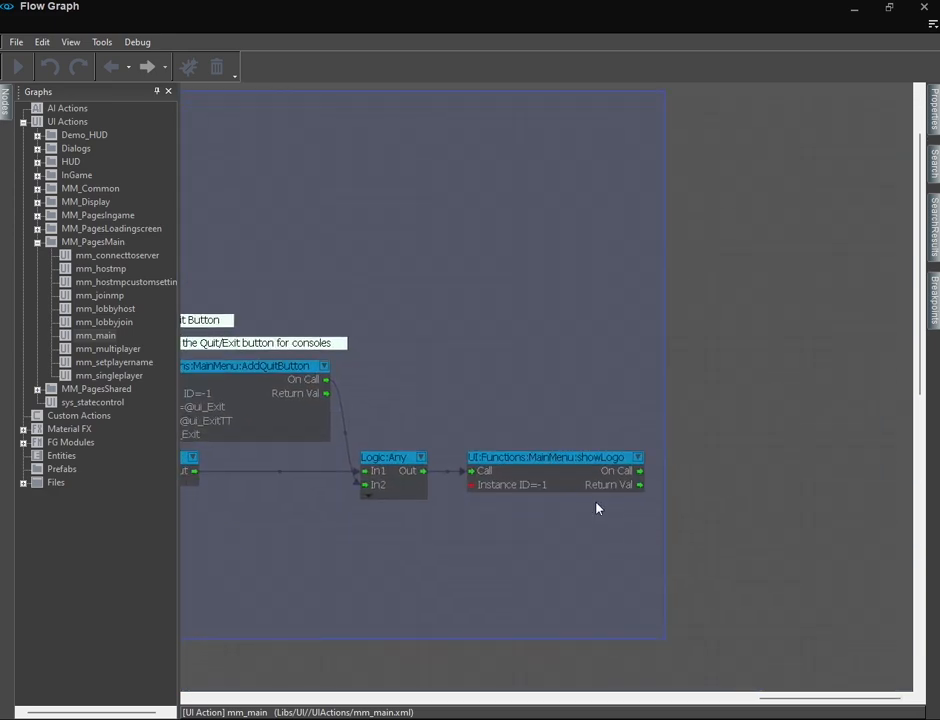
scroll(596, 509, up, 1)
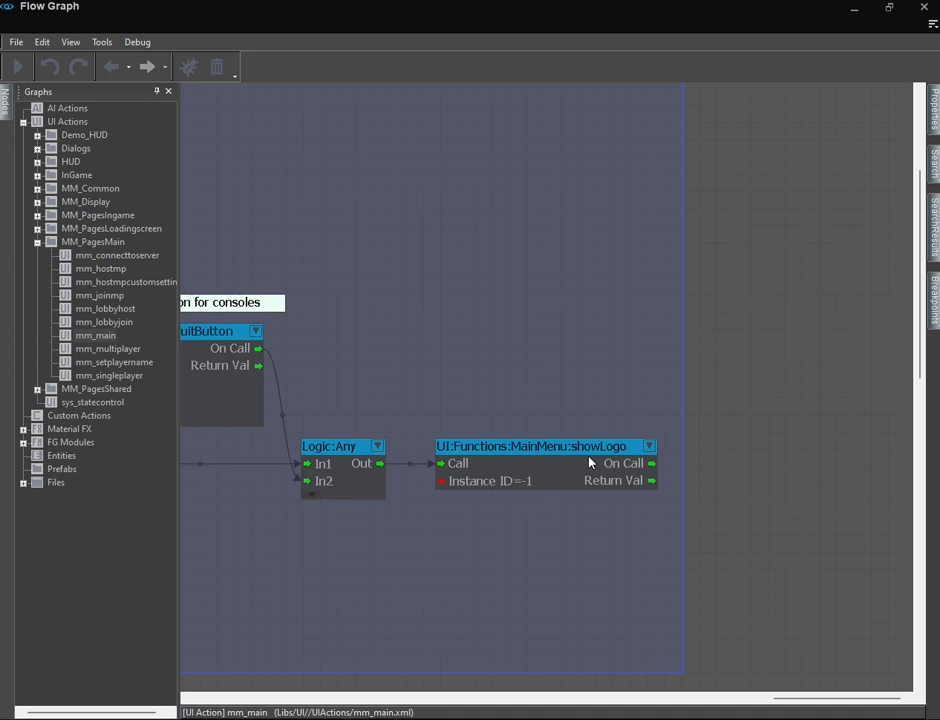
Expand the hidden inputs of the Logic:Any node and move the MainMenu:showLogo node farther away from it.
drag(583, 456, 566, 450)
scroll(474, 405, up, 3)
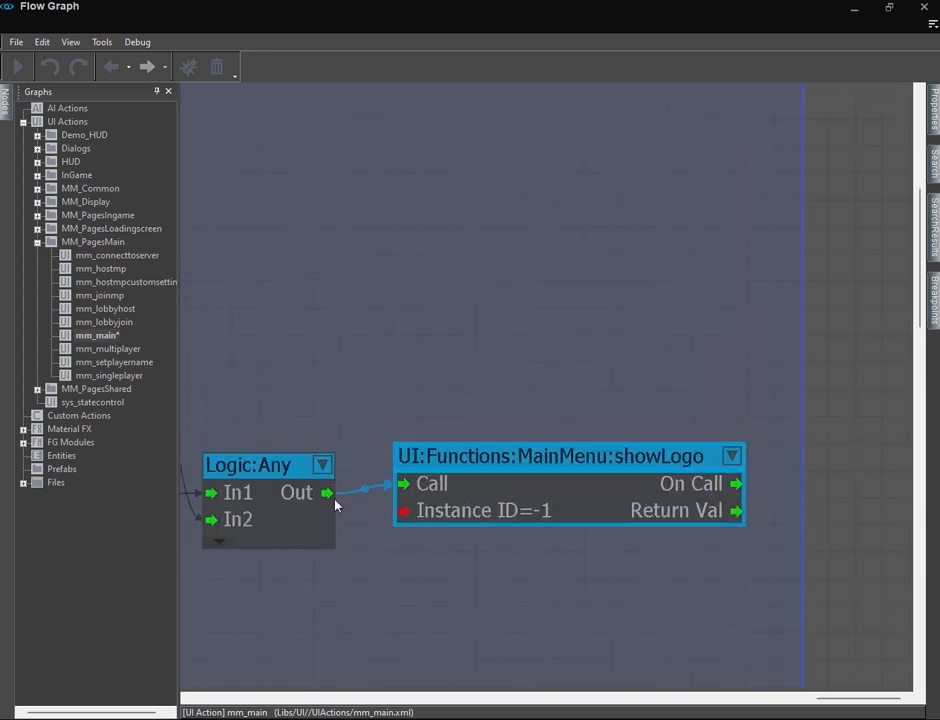
click(322, 466)
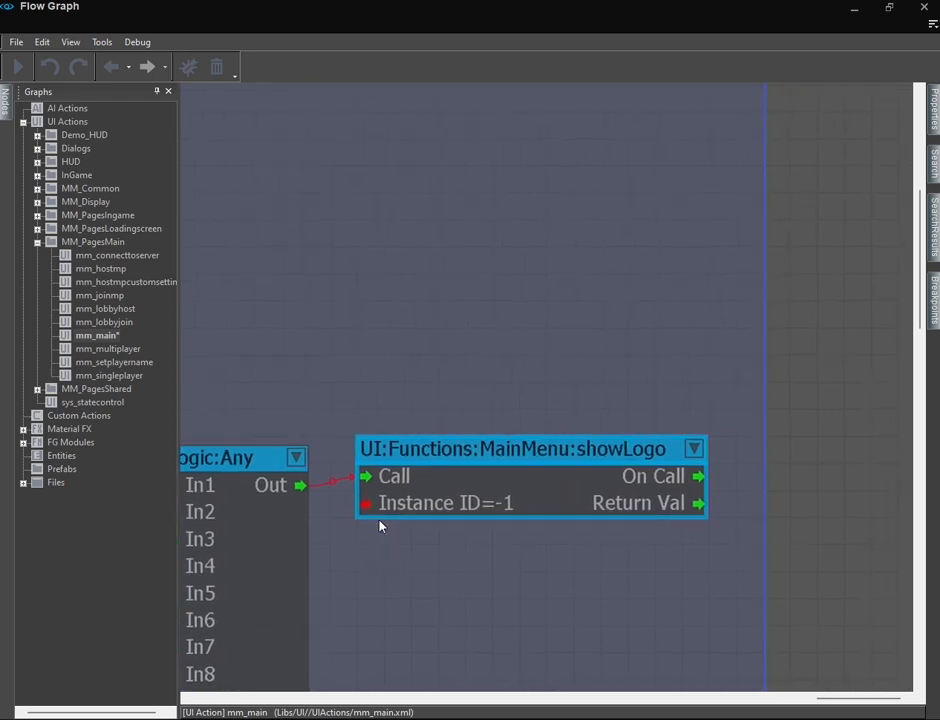
drag(425, 470, 548, 457)
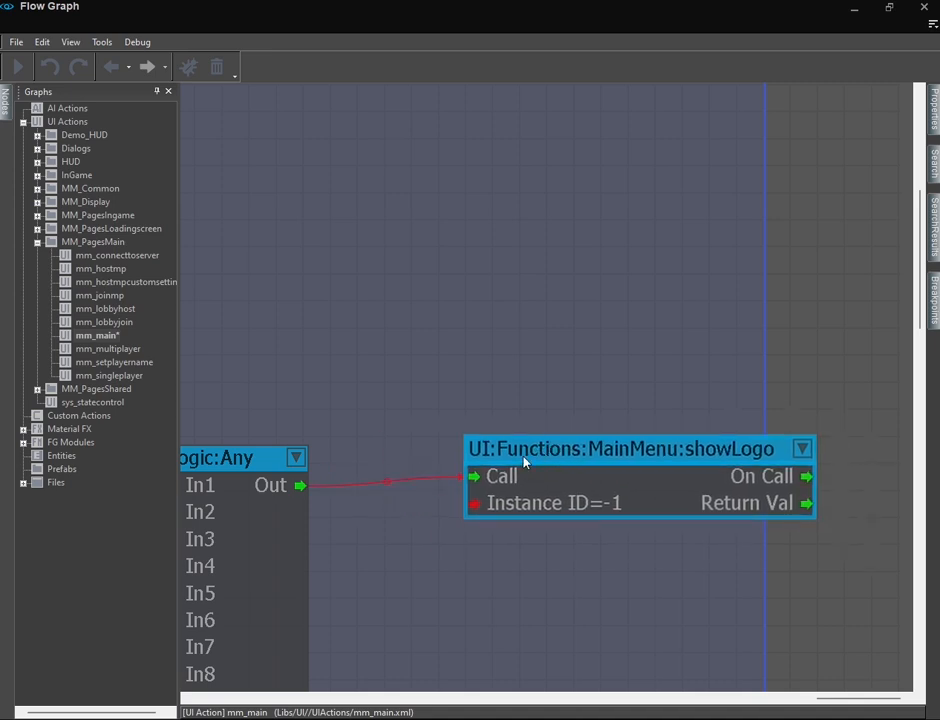
Disconnect the Call input of the MainMenu:showLogo node from Logic:Any and delete the showLogo node.
drag(490, 477, 360, 520)
right_click(481, 488)
click(587, 477)
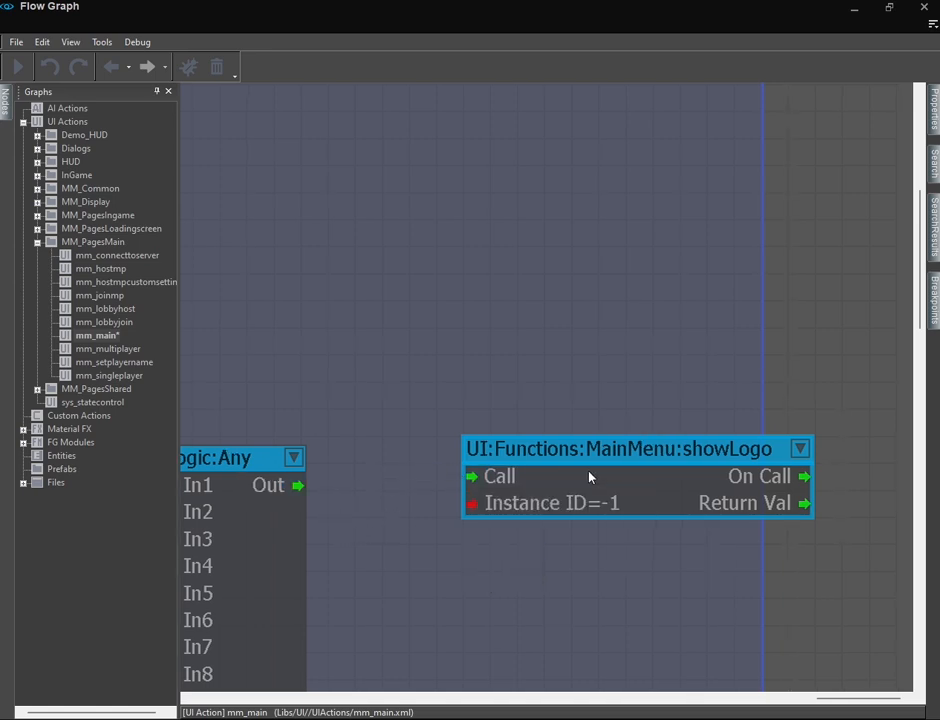
right_click(587, 477)
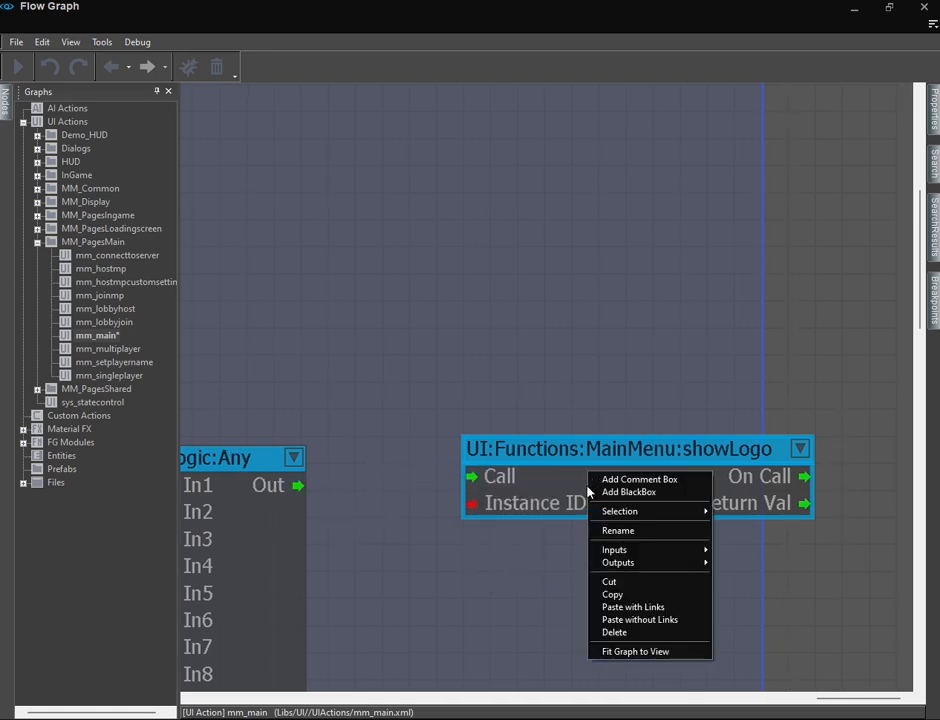
click(618, 632)
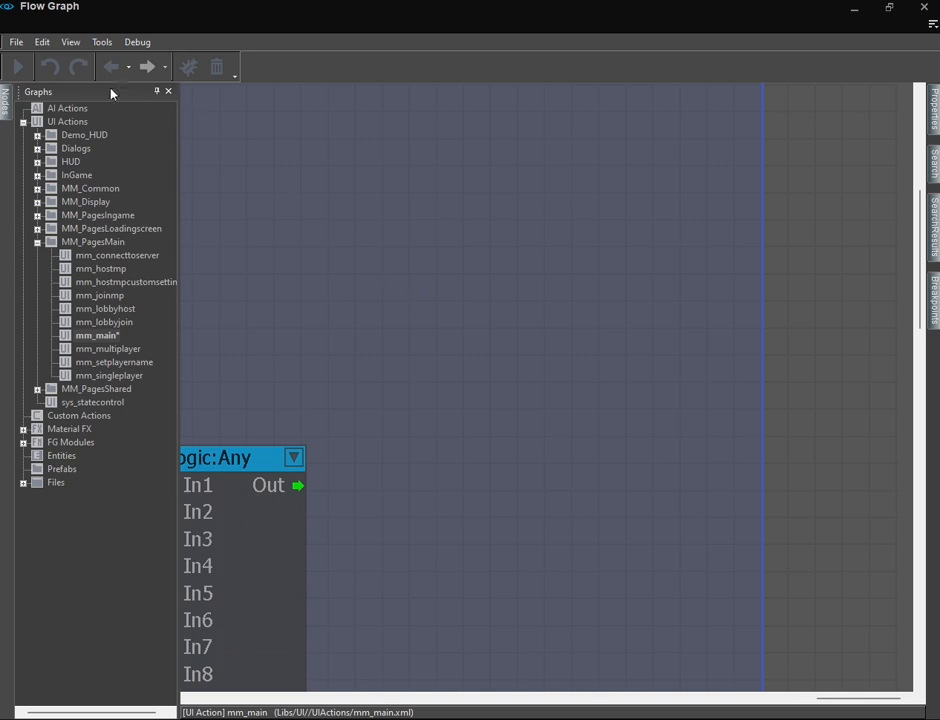
Add the UI:Functions:MainMenu:AddImage node to the empty area beside the Logic:Any node.
click(5, 92)
scroll(126, 474, down, 2)
scroll(126, 474, down, 4)
click(26, 515)
click(22, 515)
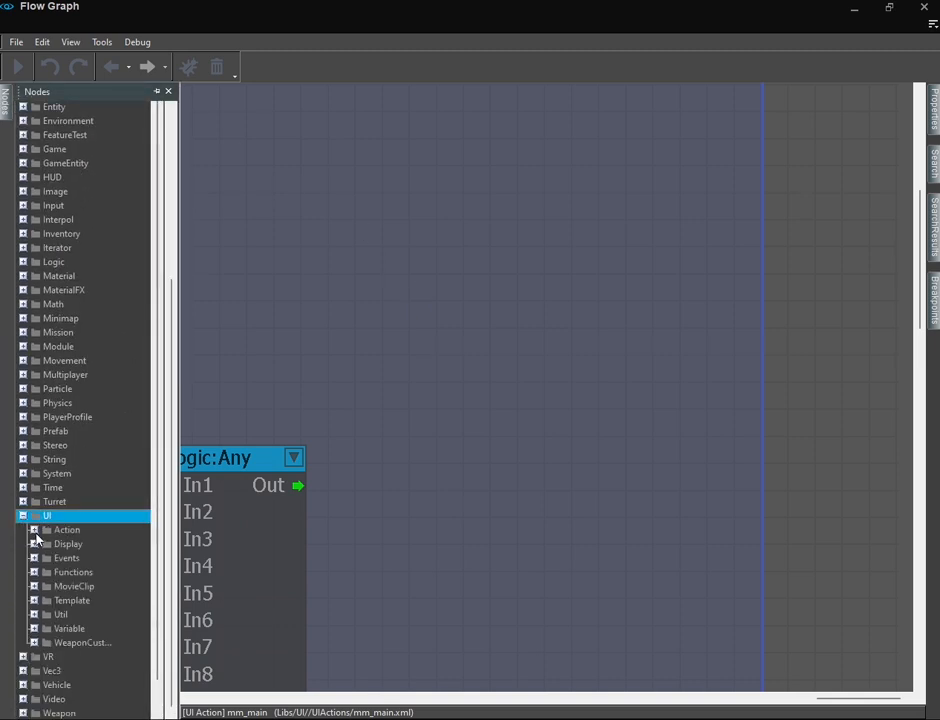
double_click(46, 572)
scroll(38, 500, down, 5)
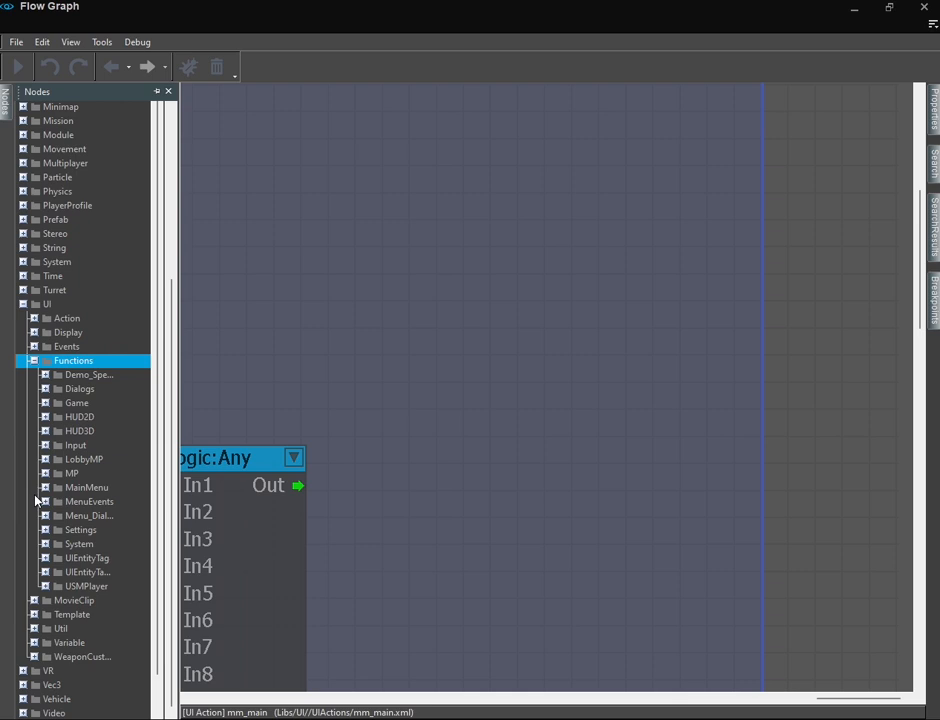
double_click(44, 487)
scroll(44, 490, down, 6)
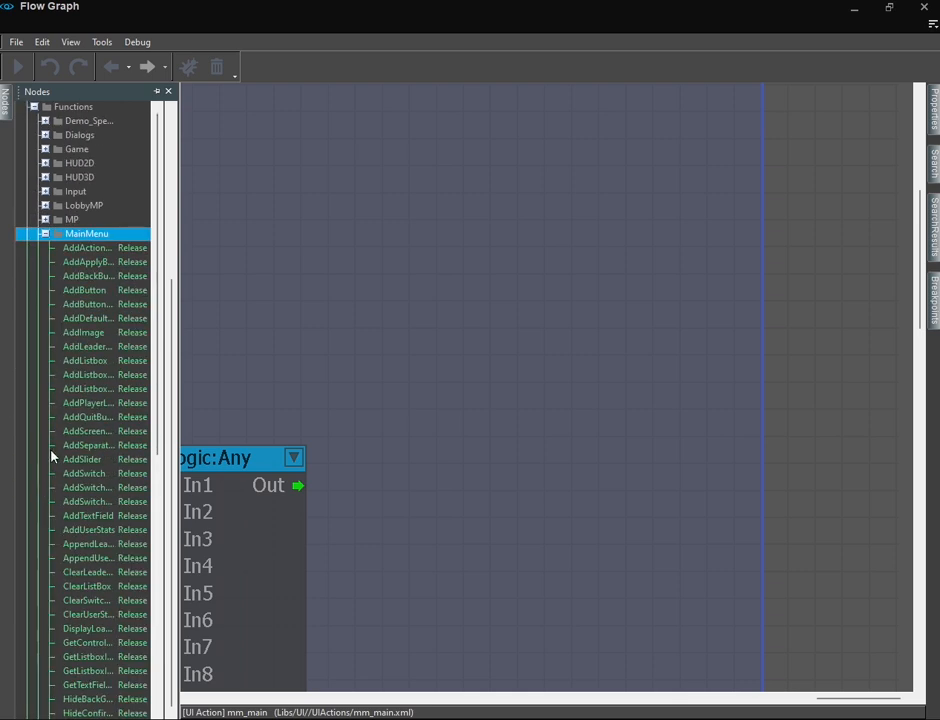
drag(75, 334, 499, 327)
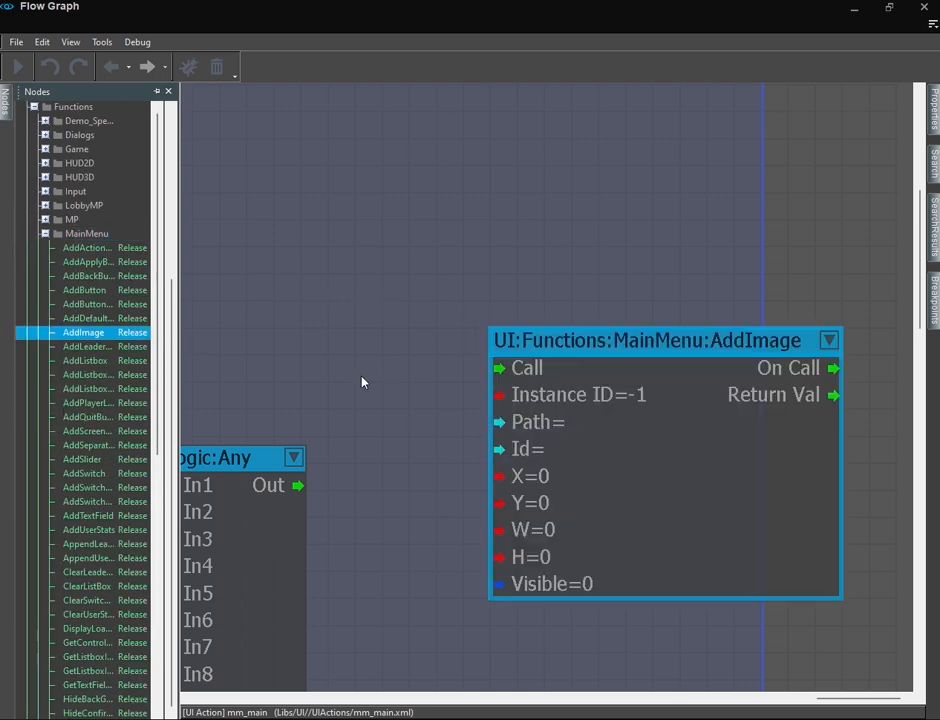
Link the Out port of Logic:Any to the AddImage node's Call input and open its Path input for editing.
scroll(391, 450, down, 2)
drag(295, 418, 497, 301)
right_drag(503, 581, 424, 578)
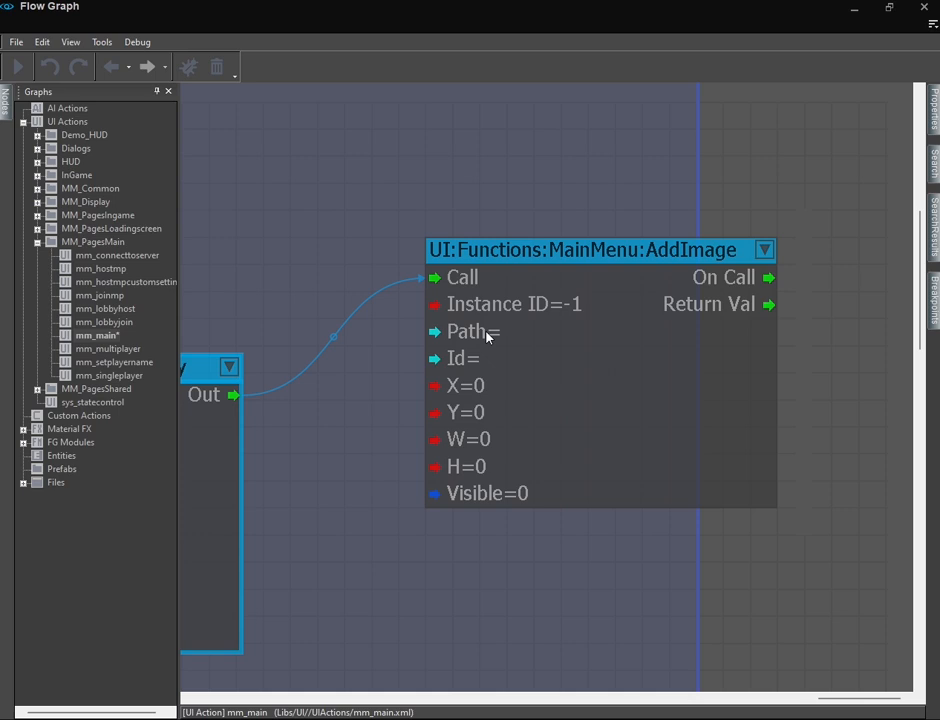
double_click(487, 334)
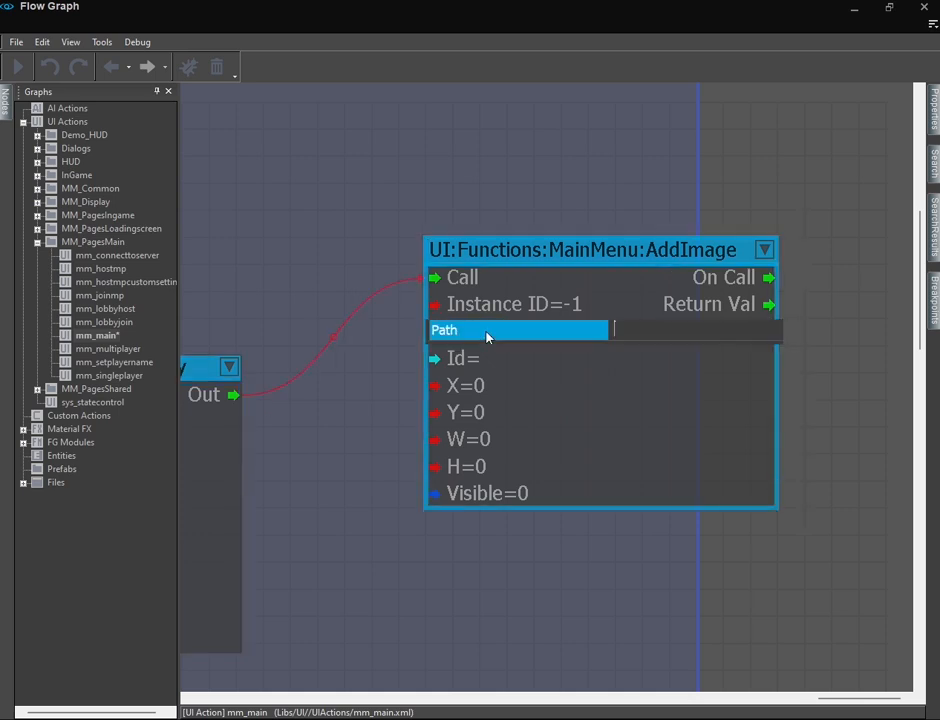
click(691, 400)
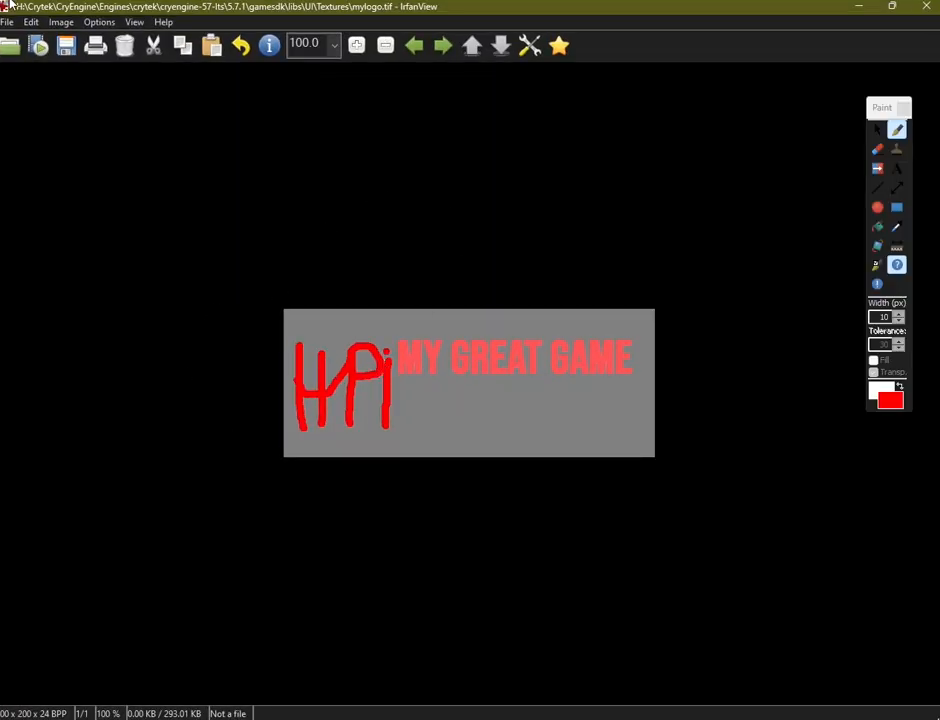
In IrfanView, save the logo picture as mylogo in TIF format in the gamesdk\libs\UI\Textures folder, with compression set to None.
click(9, 22)
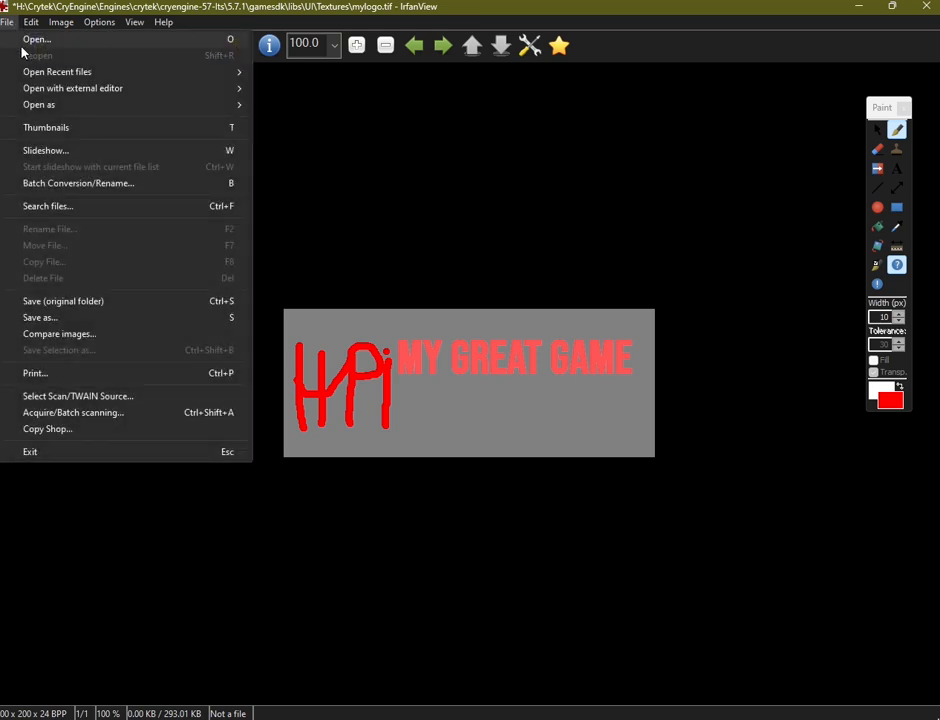
click(60, 318)
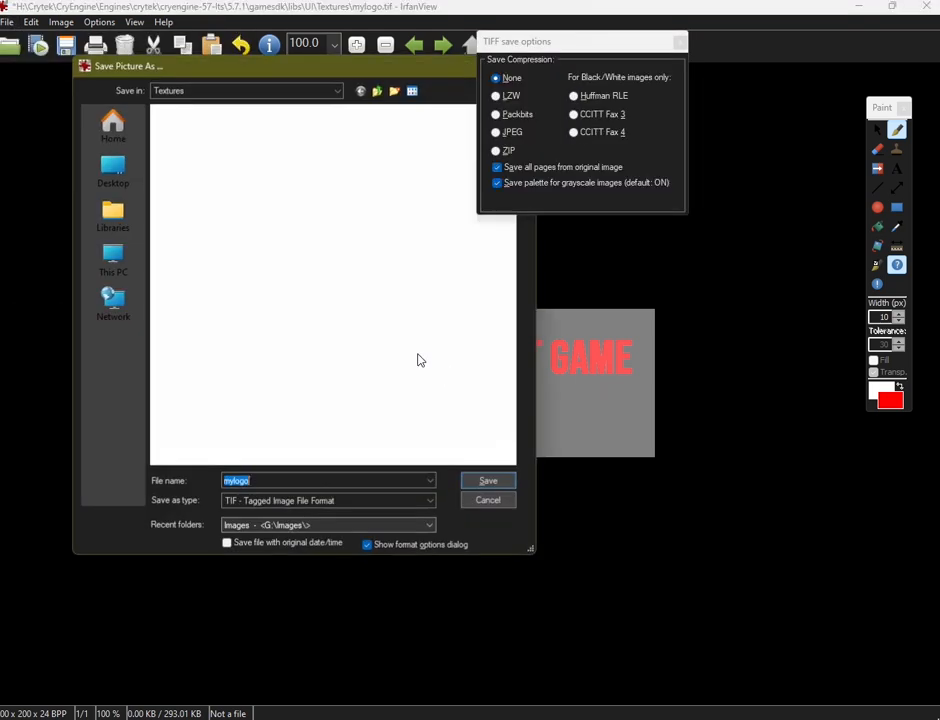
drag(395, 70, 428, 112)
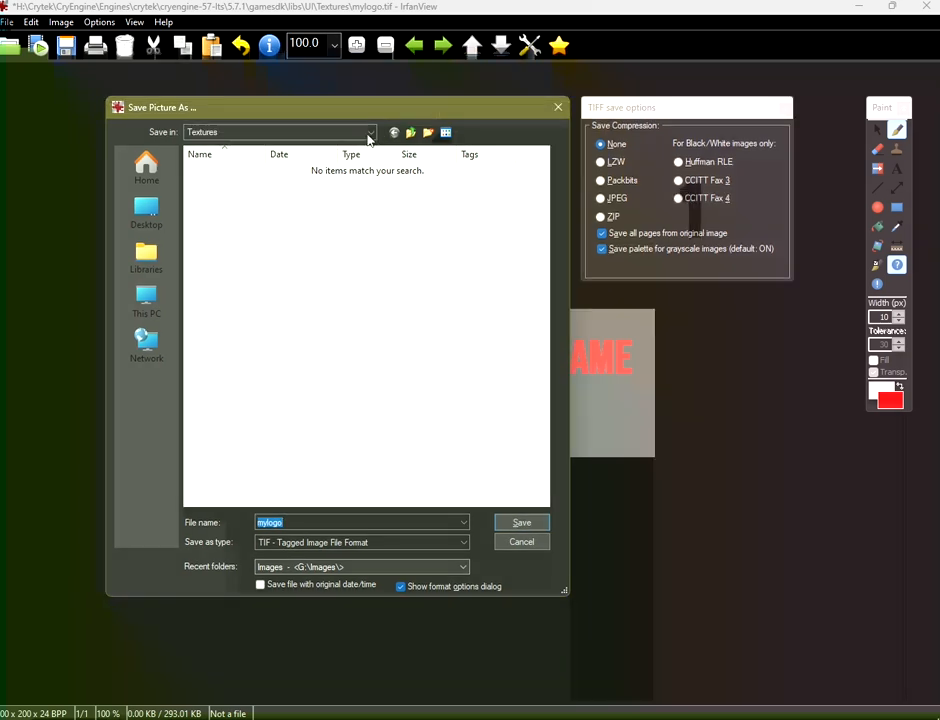
click(375, 140)
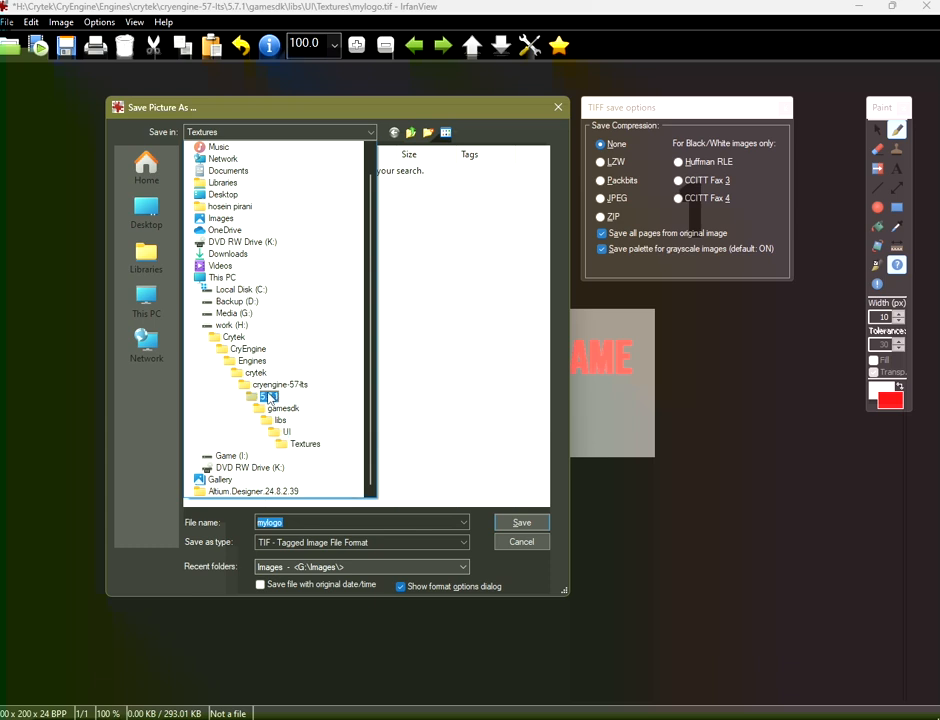
click(311, 446)
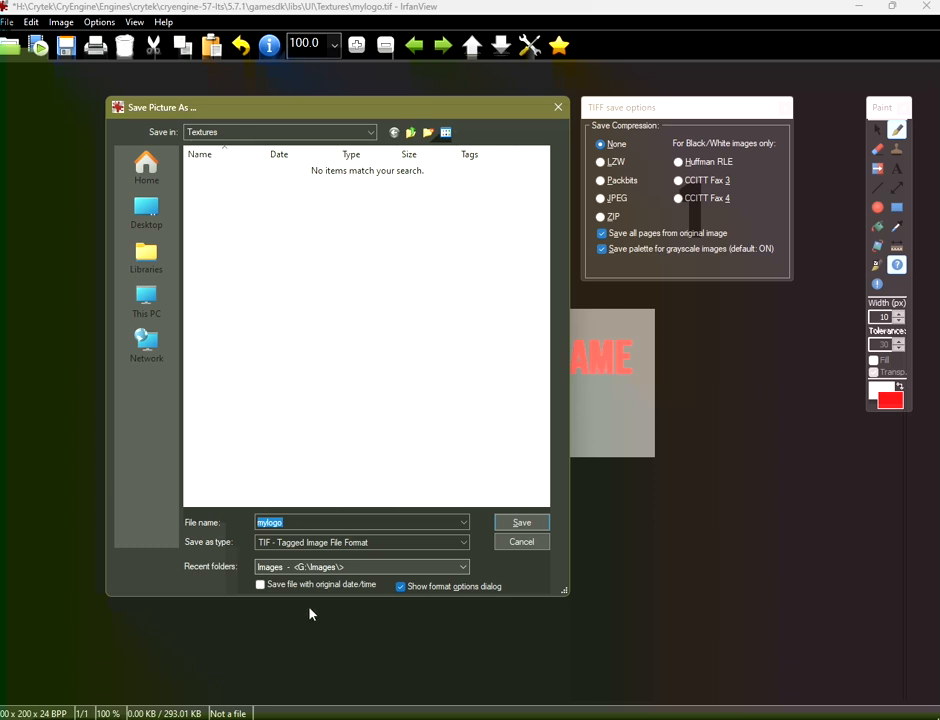
click(336, 548)
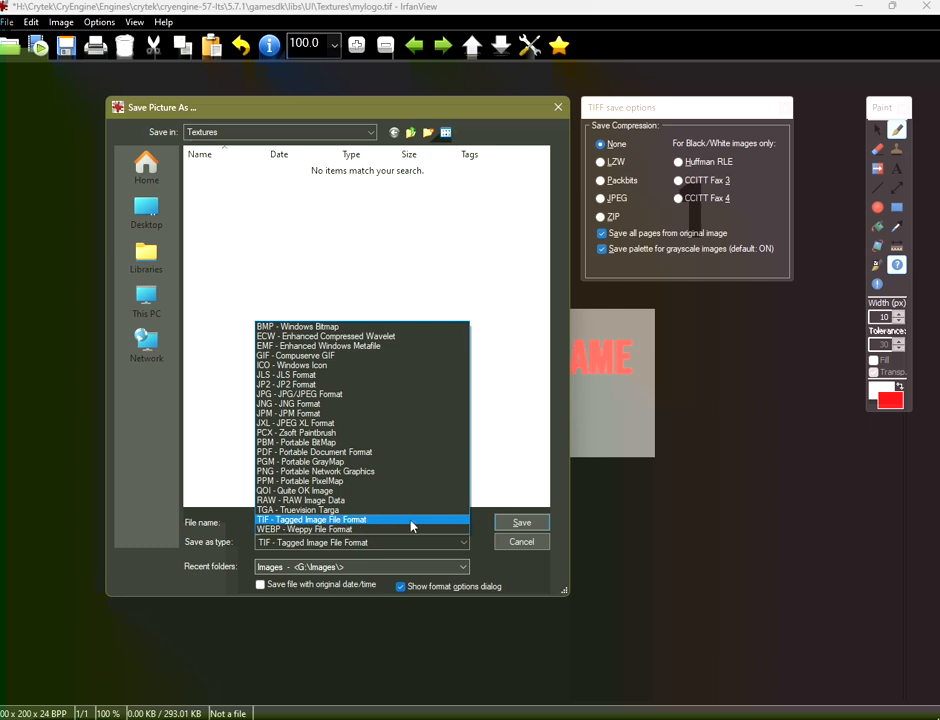
click(545, 577)
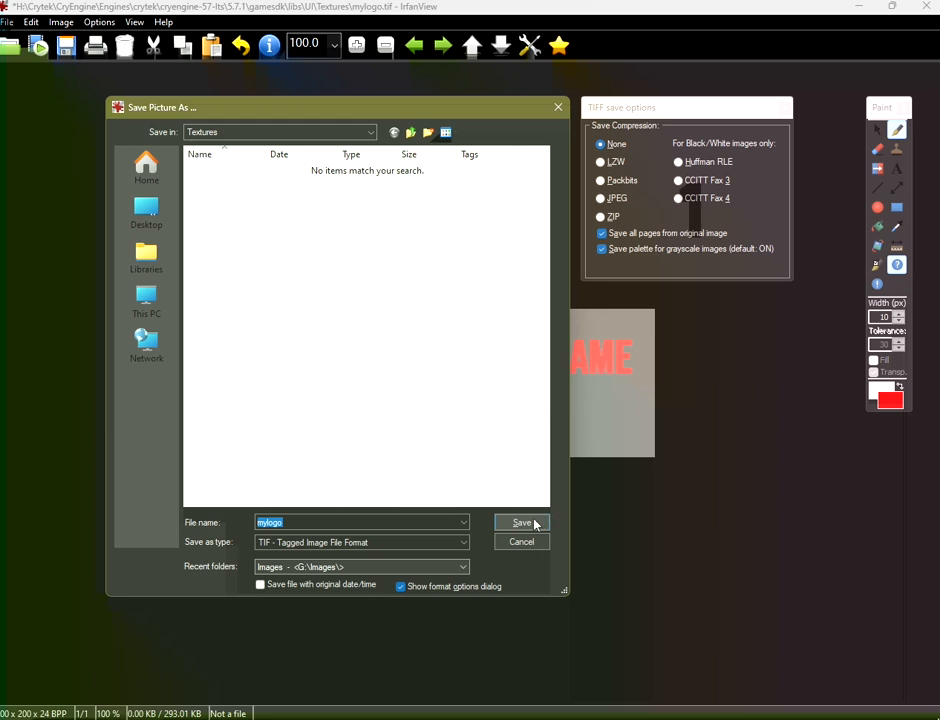
click(535, 525)
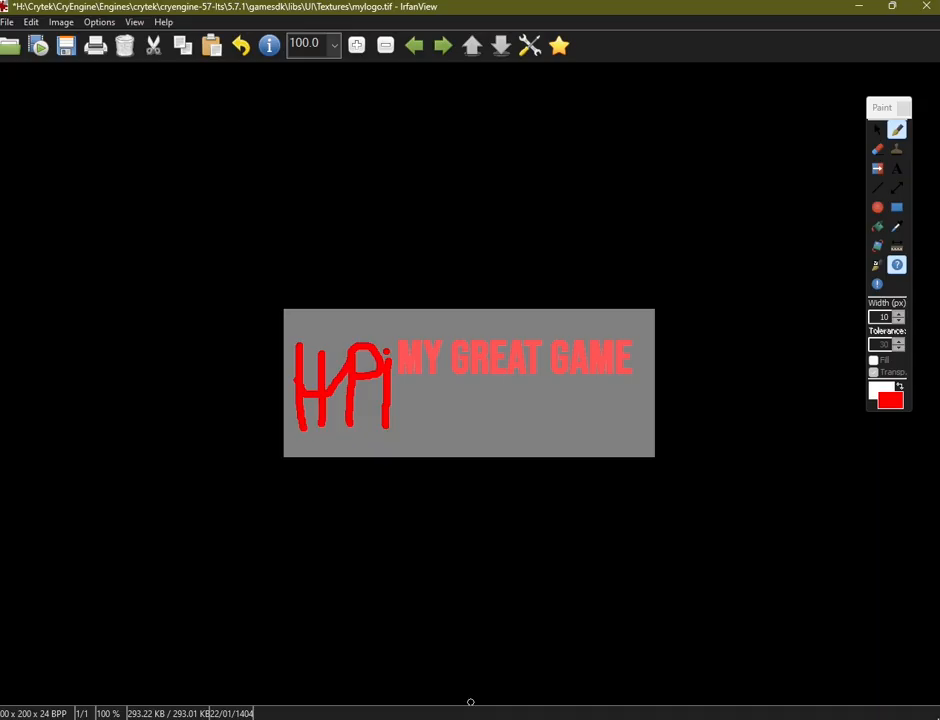
click(861, 8)
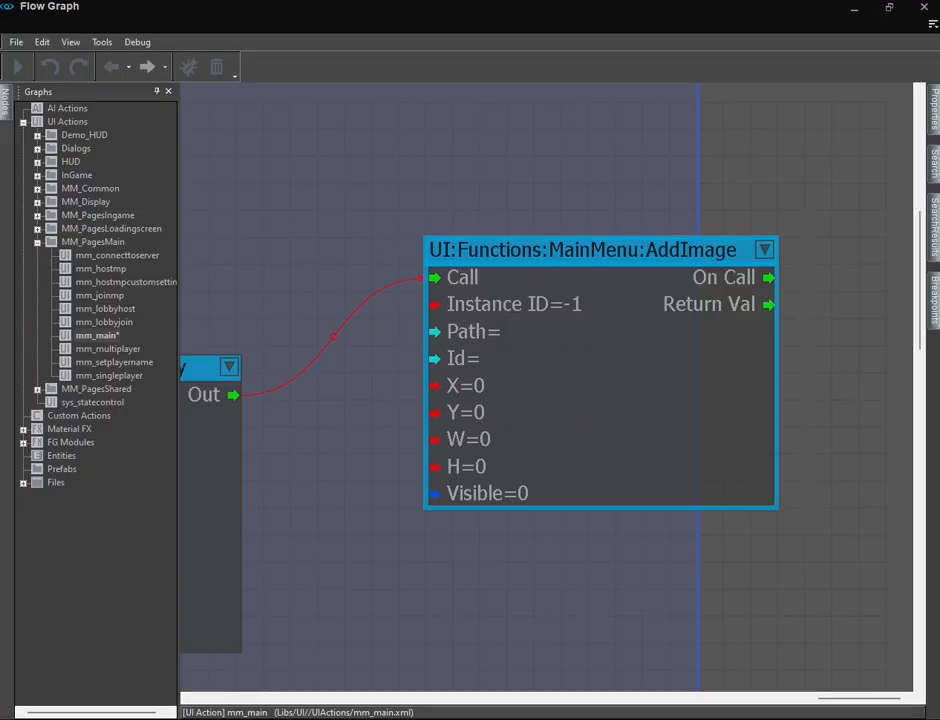
Leave the Flow Graph window, switch to CRYENGINE Sandbox and check the Console log.
click(854, 7)
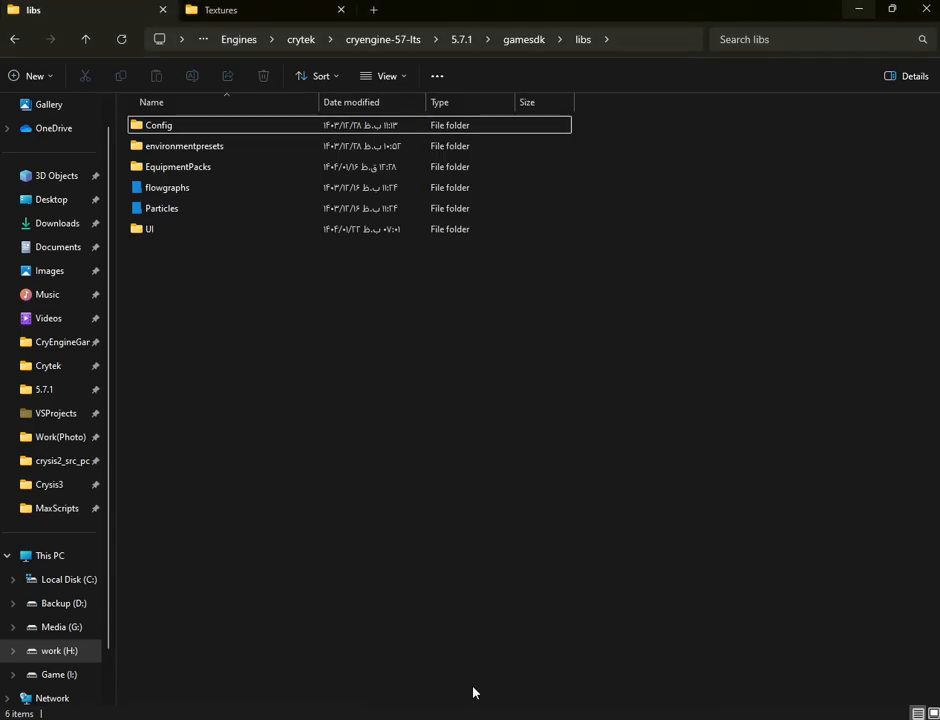
click(495, 665)
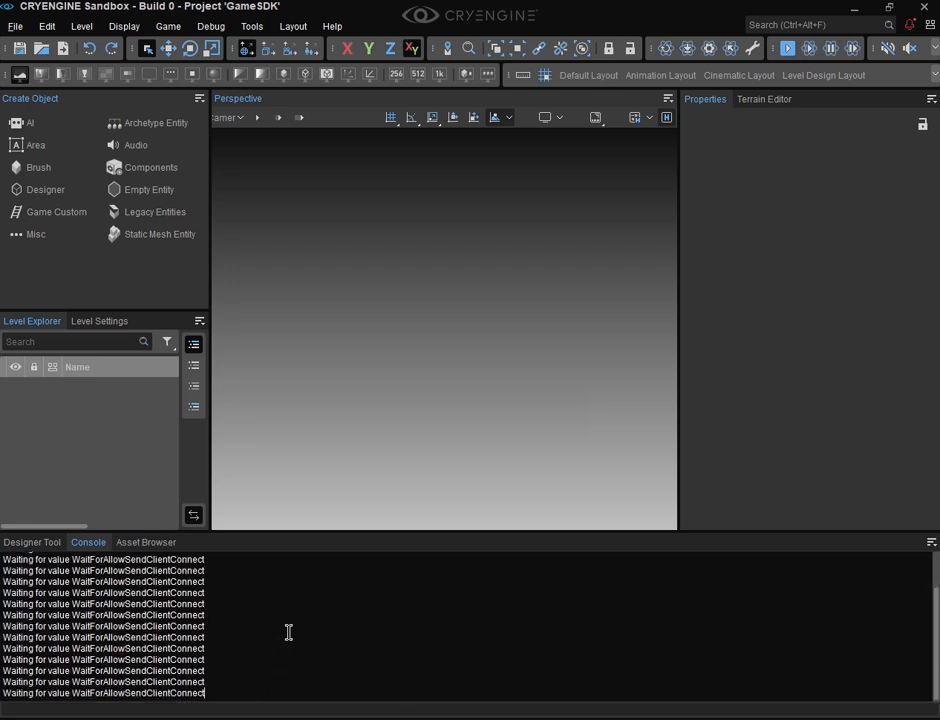
scroll(289, 632, up, 2)
Switch to File Explorer, open UI\Textures inside the gamesdk\libs folder and select the mylogo image.
mouse_move(372, 714)
click(369, 684)
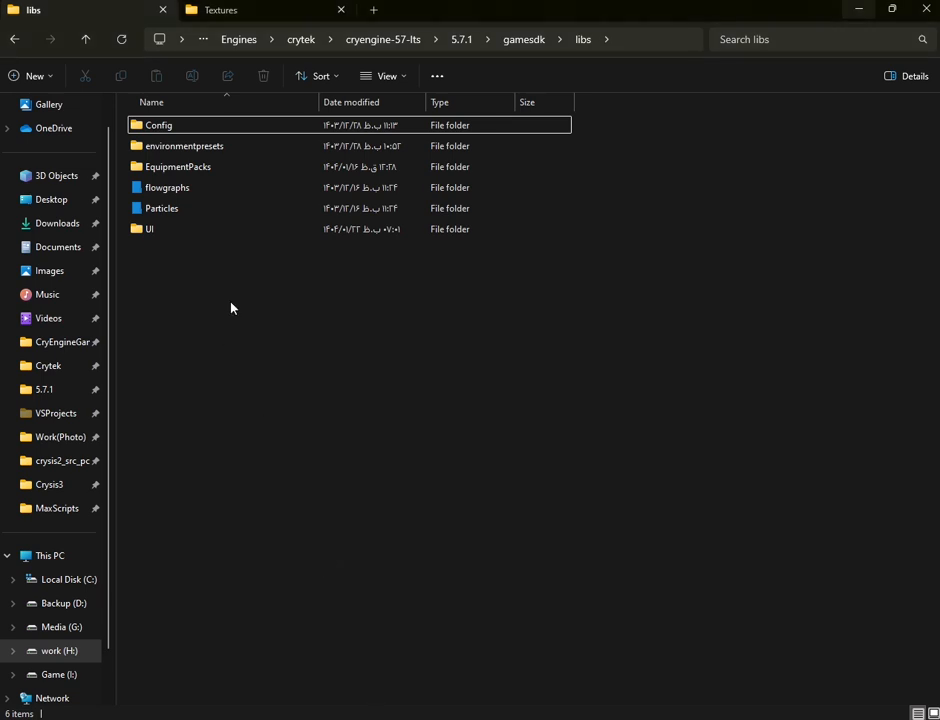
double_click(172, 232)
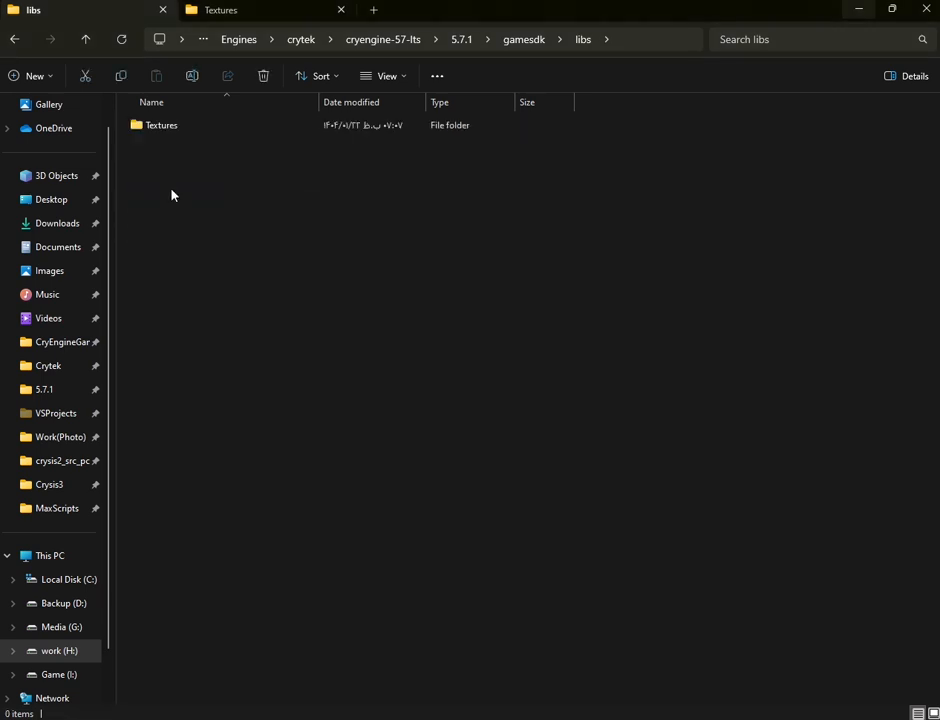
double_click(172, 128)
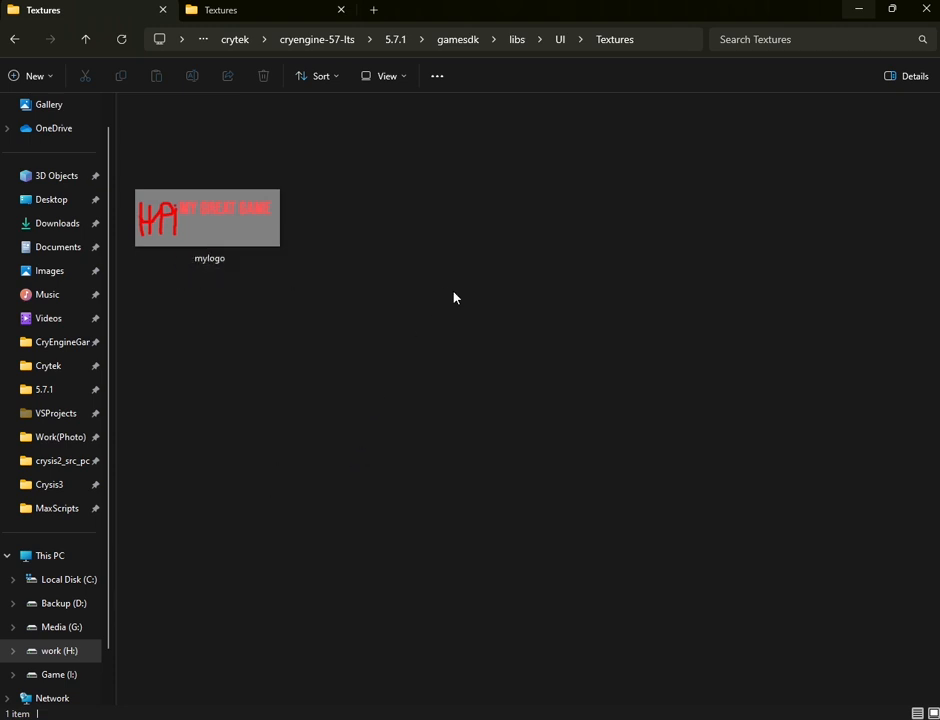
click(222, 263)
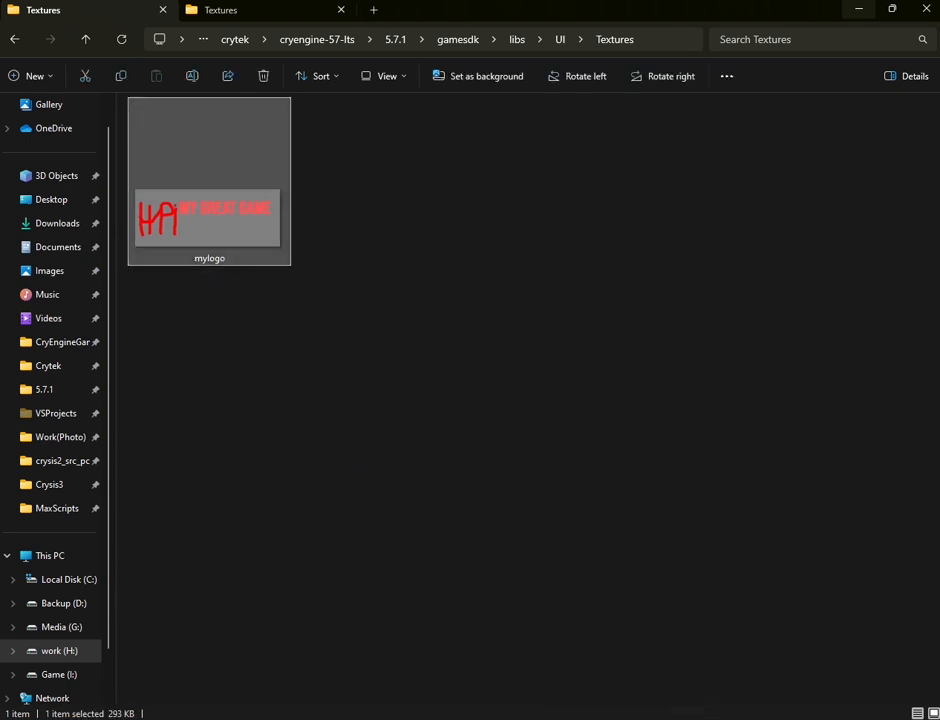
View the Sandbox Console once more, return to the Textures folder in File Explorer and deselect mylogo.
click(464, 663)
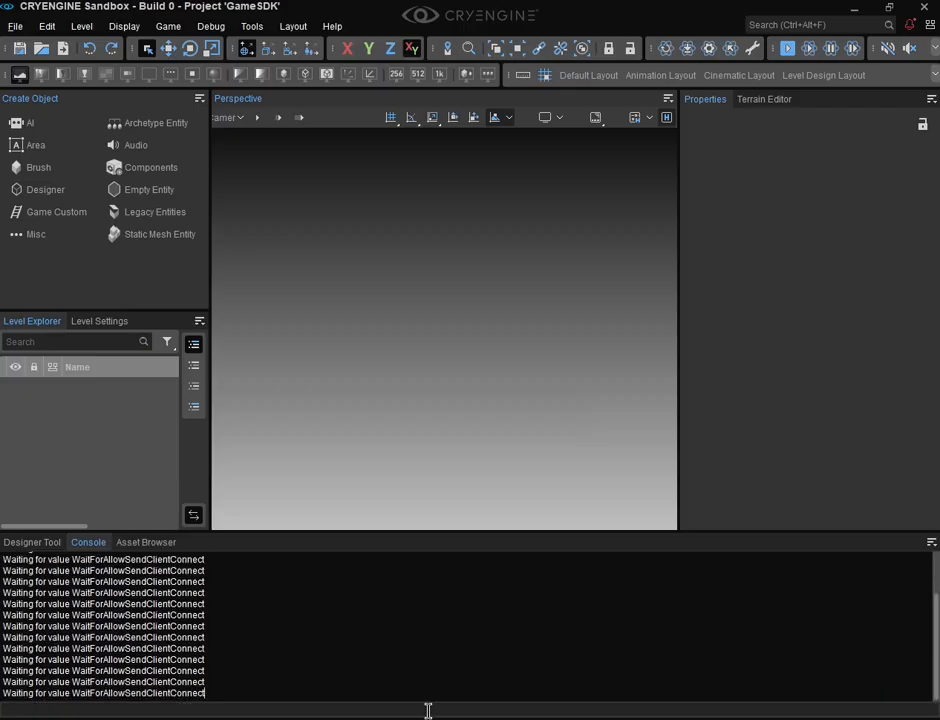
mouse_move(372, 712)
click(369, 668)
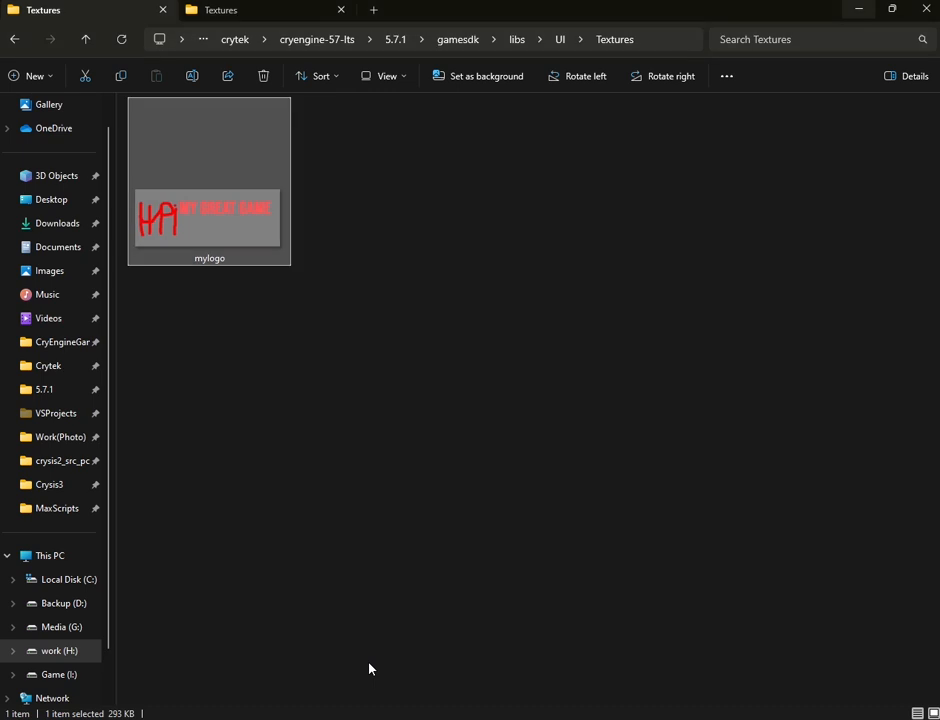
click(359, 394)
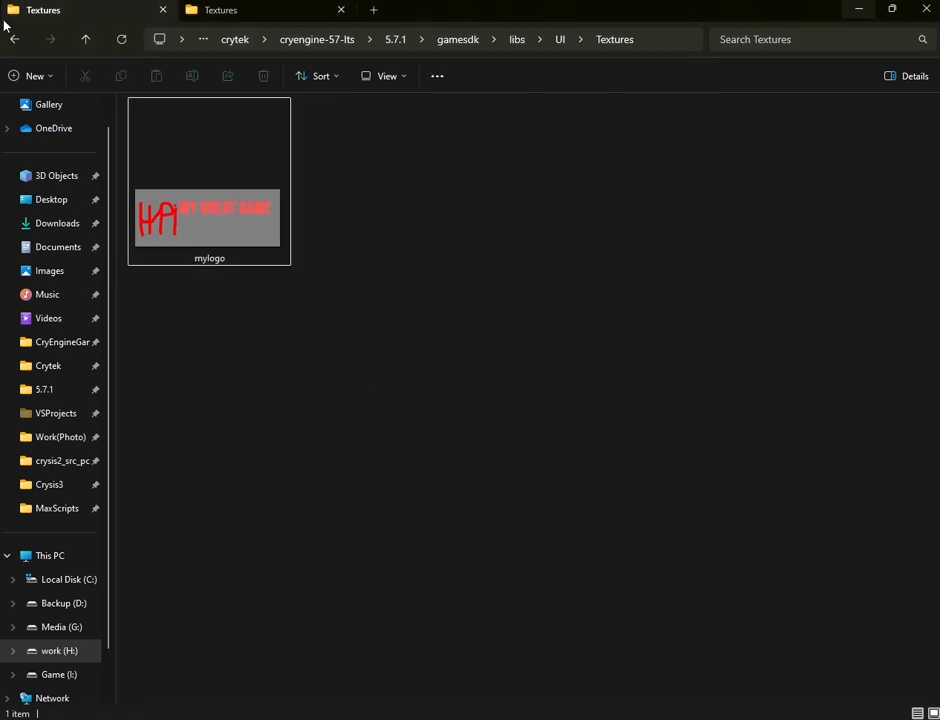
Go up to the 5.7.1 folder, browse to Editor\ResourceCache\libs\ui\textures and open the mylogo DDS file in IrfanView.
click(88, 39)
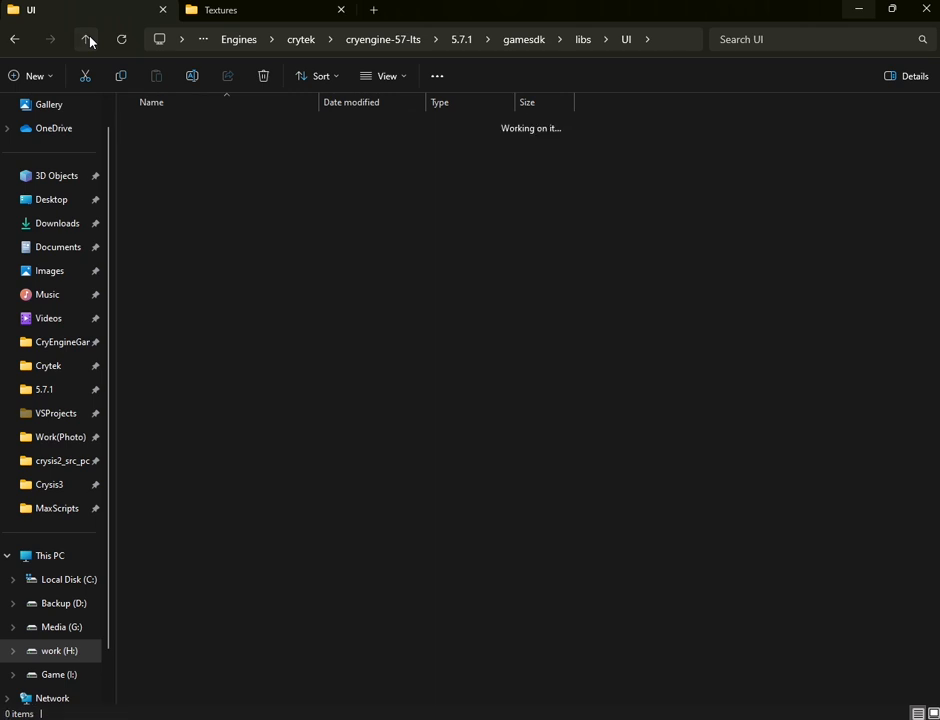
click(88, 39)
click(88, 39)
click(88, 39)
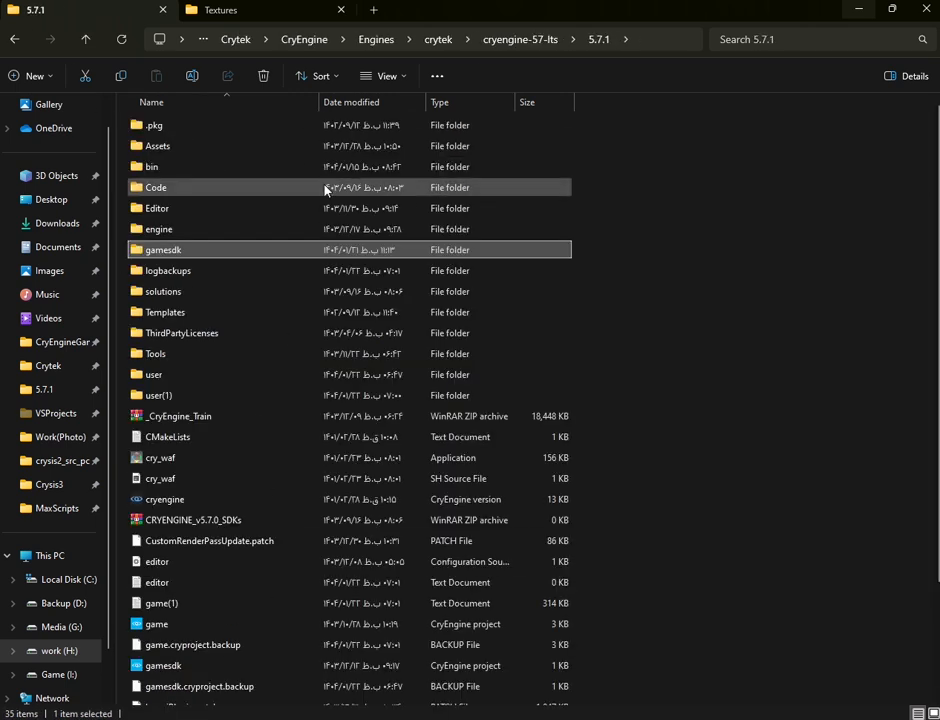
double_click(204, 210)
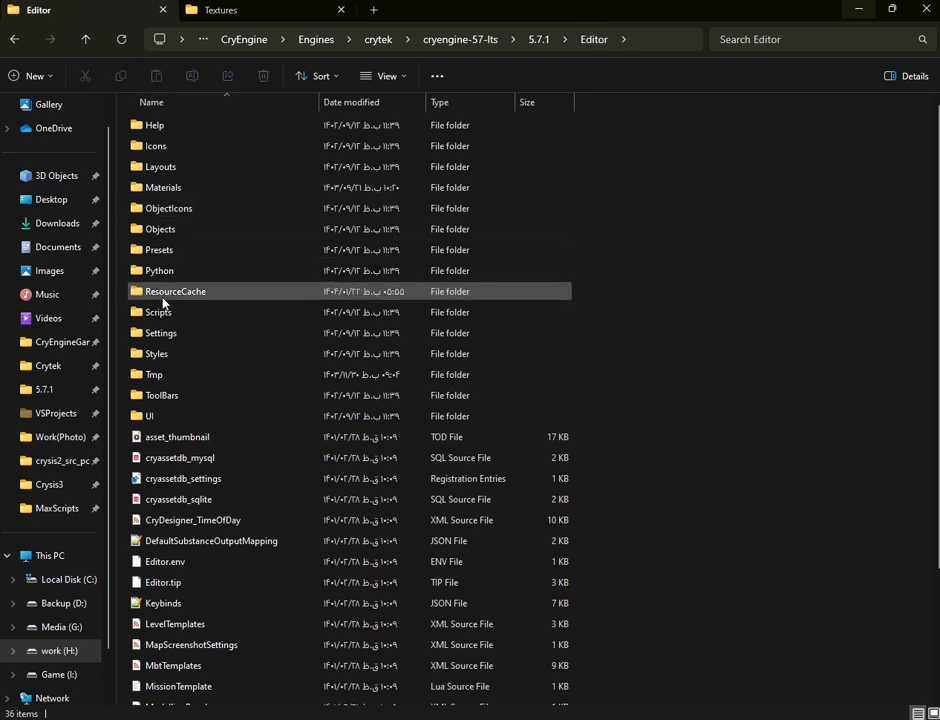
double_click(164, 295)
double_click(160, 146)
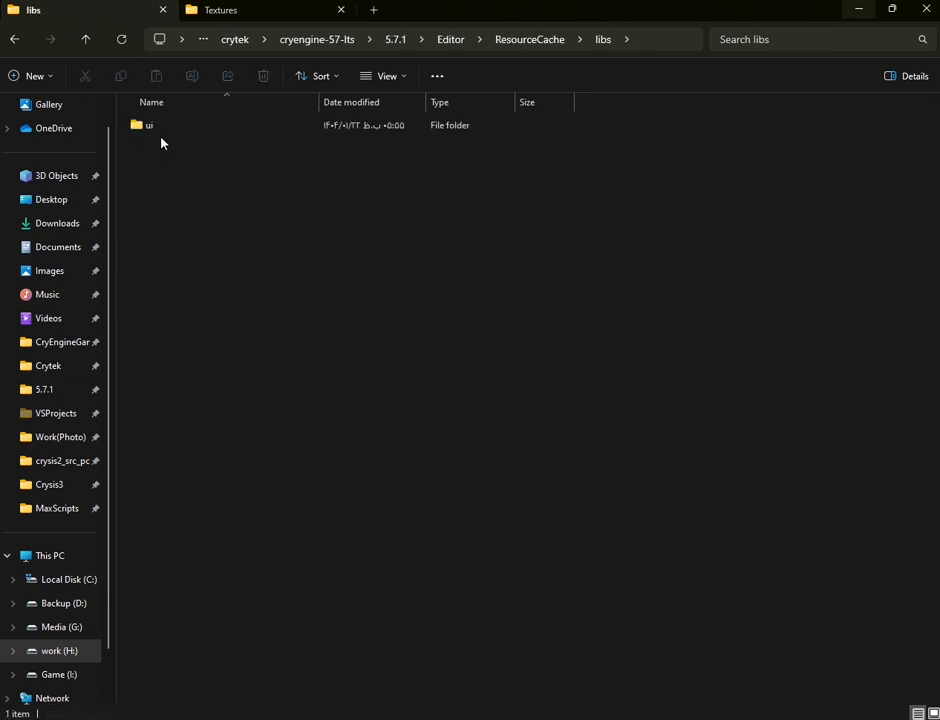
double_click(164, 134)
double_click(203, 133)
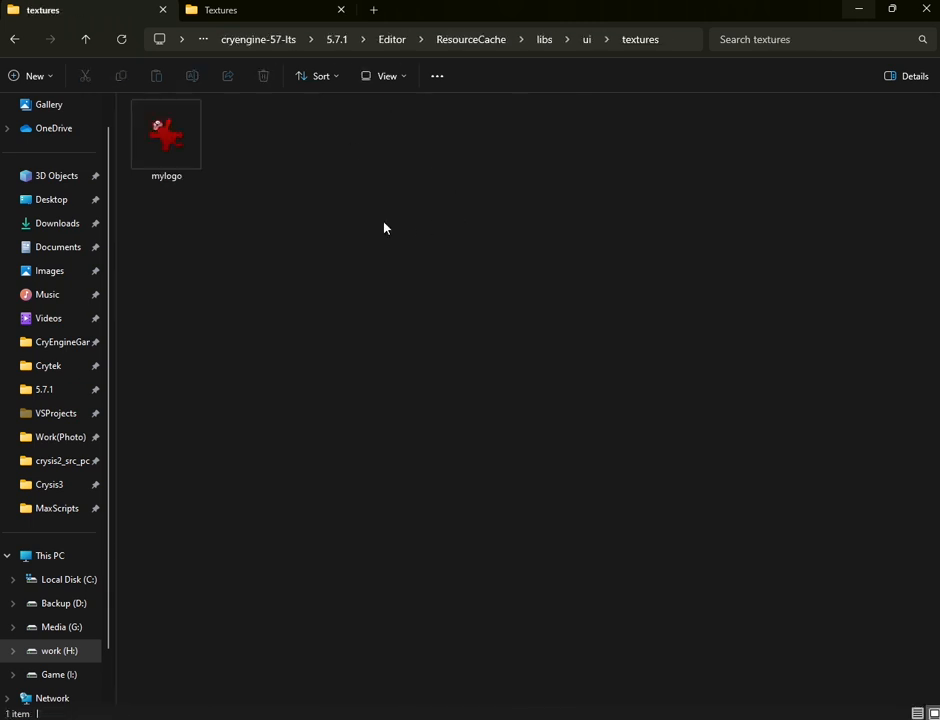
click(157, 133)
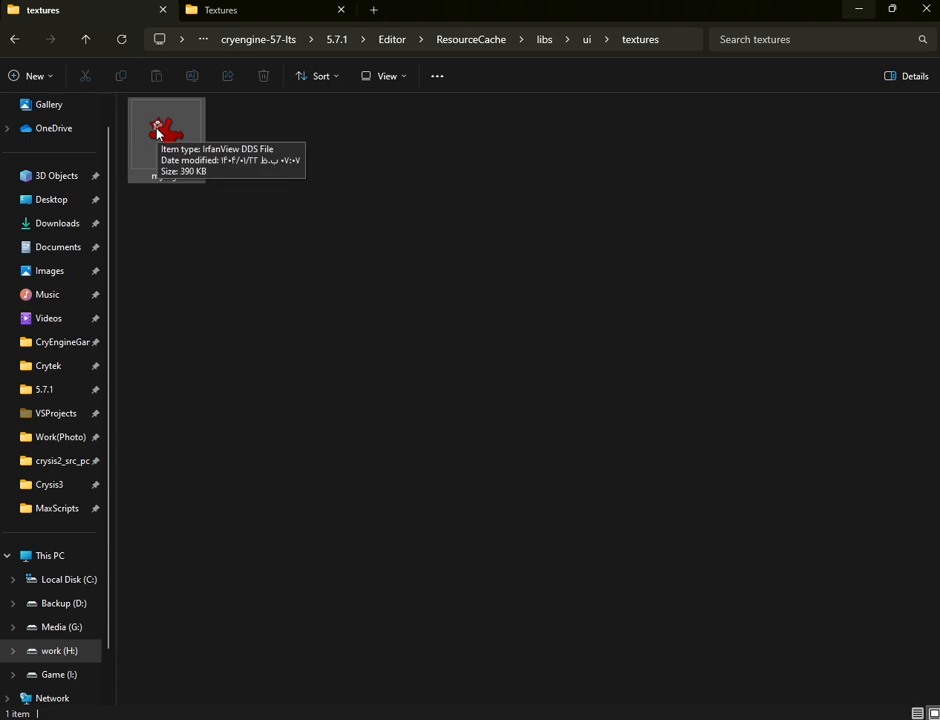
double_click(157, 133)
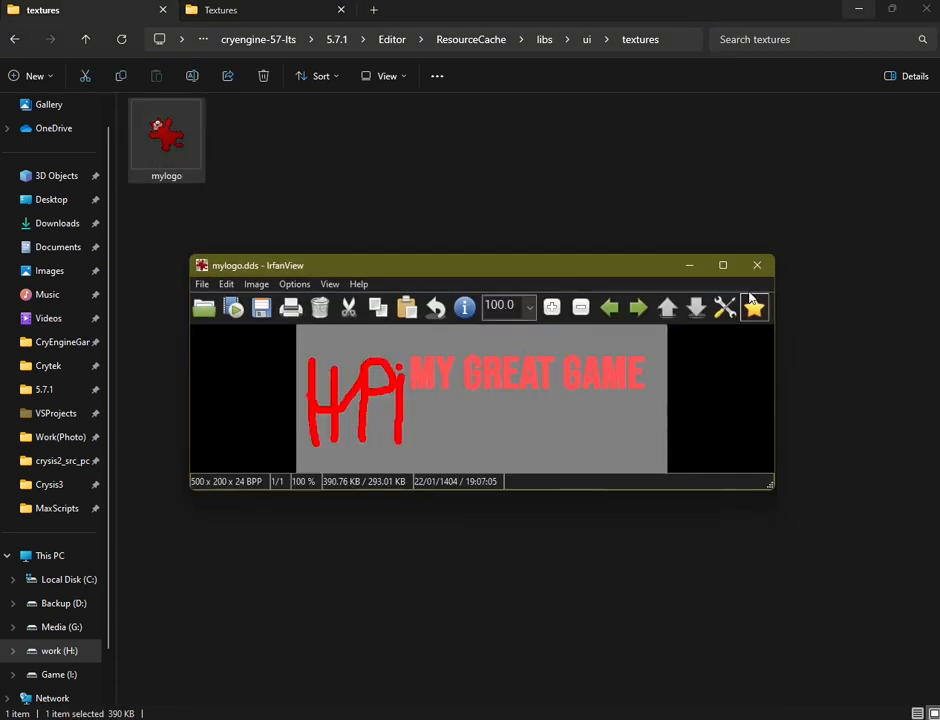
Close the logo preview, cut the mylogo DDS file from the ResourceCache textures folder and go up to the 5.7.1 folder.
click(756, 266)
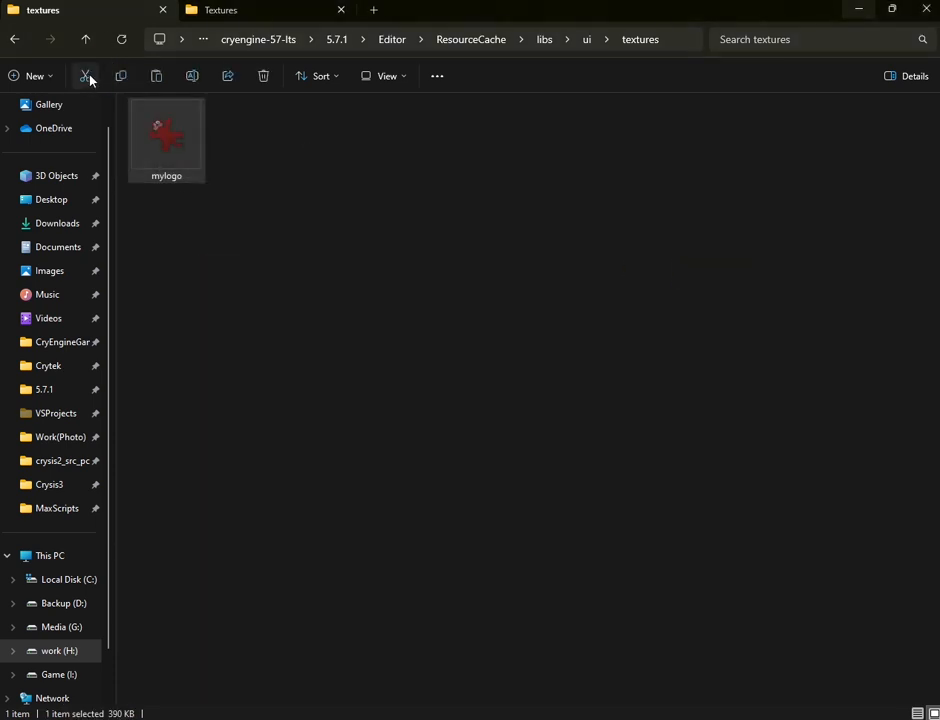
click(83, 42)
click(84, 40)
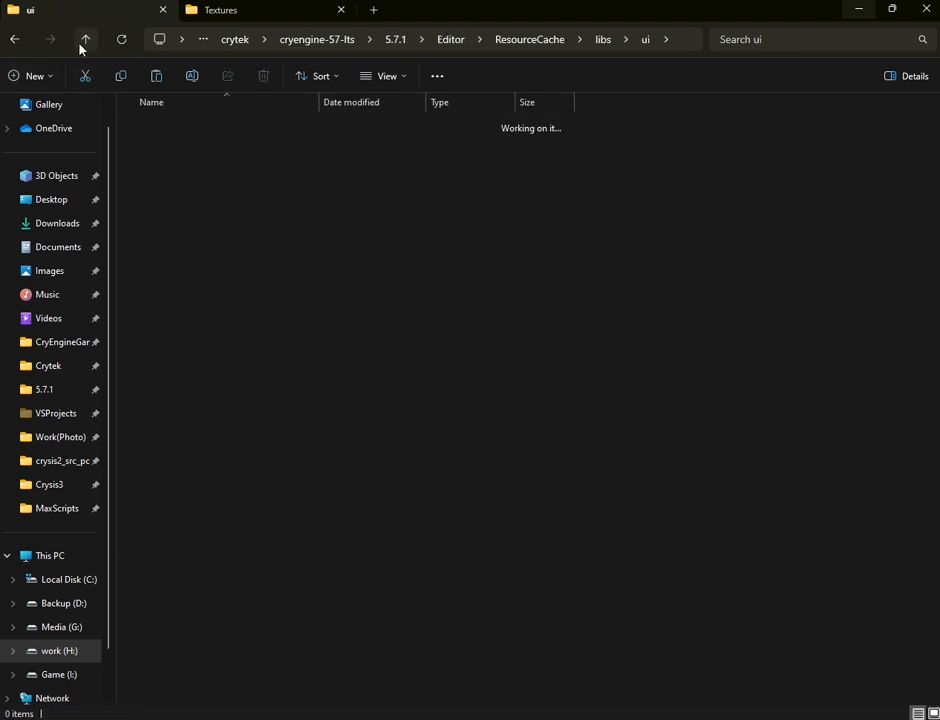
click(84, 40)
click(84, 40)
click(84, 40)
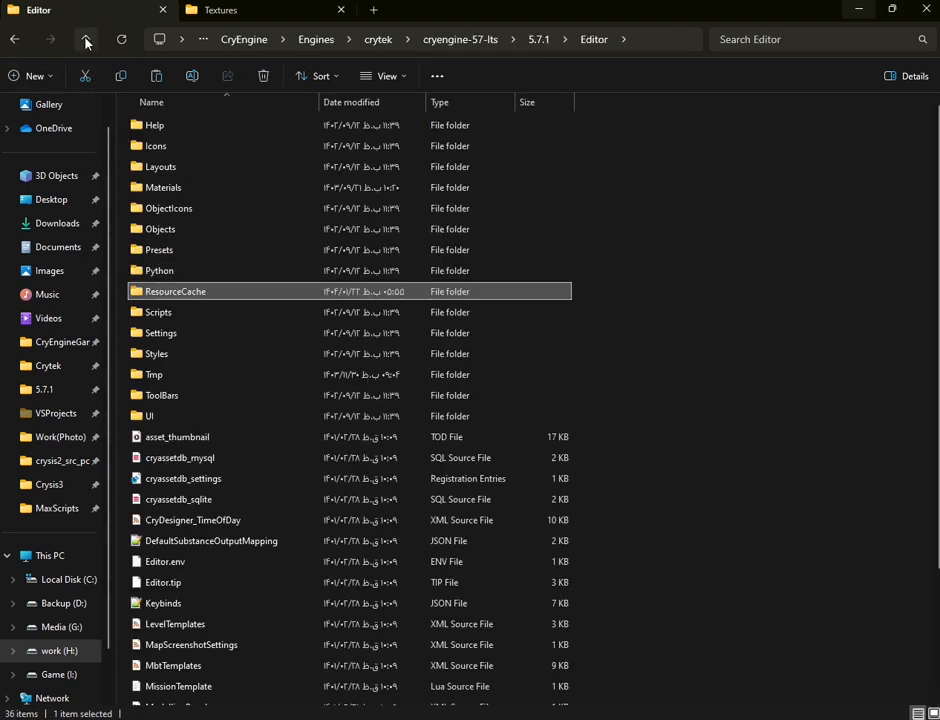
click(85, 40)
Browse to gamesdk\libs\UI\Textures.
double_click(160, 210)
double_click(162, 211)
click(160, 228)
double_click(160, 228)
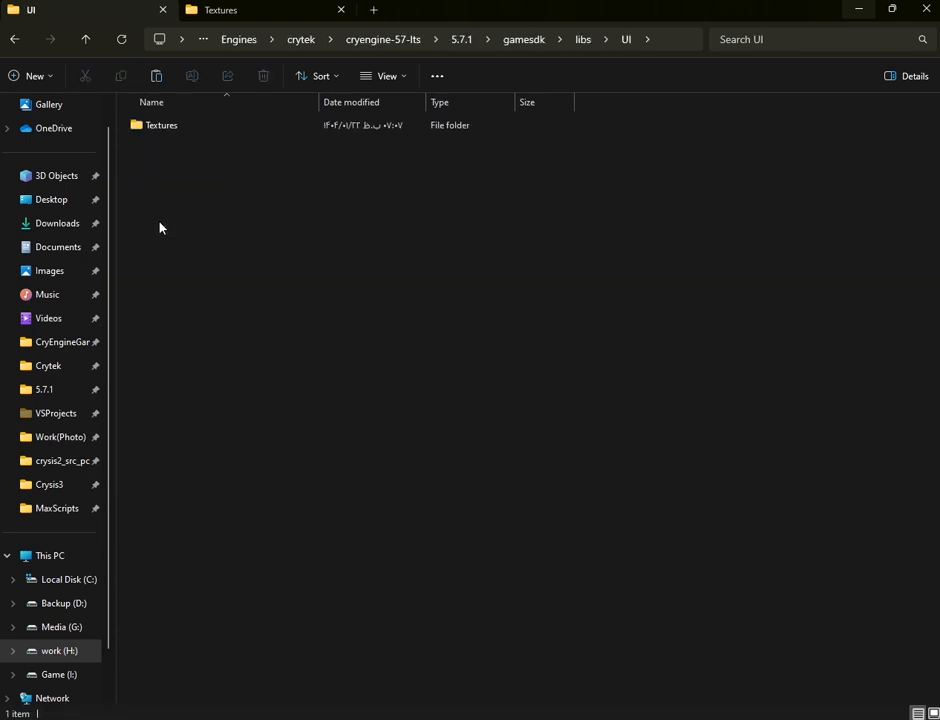
double_click(170, 124)
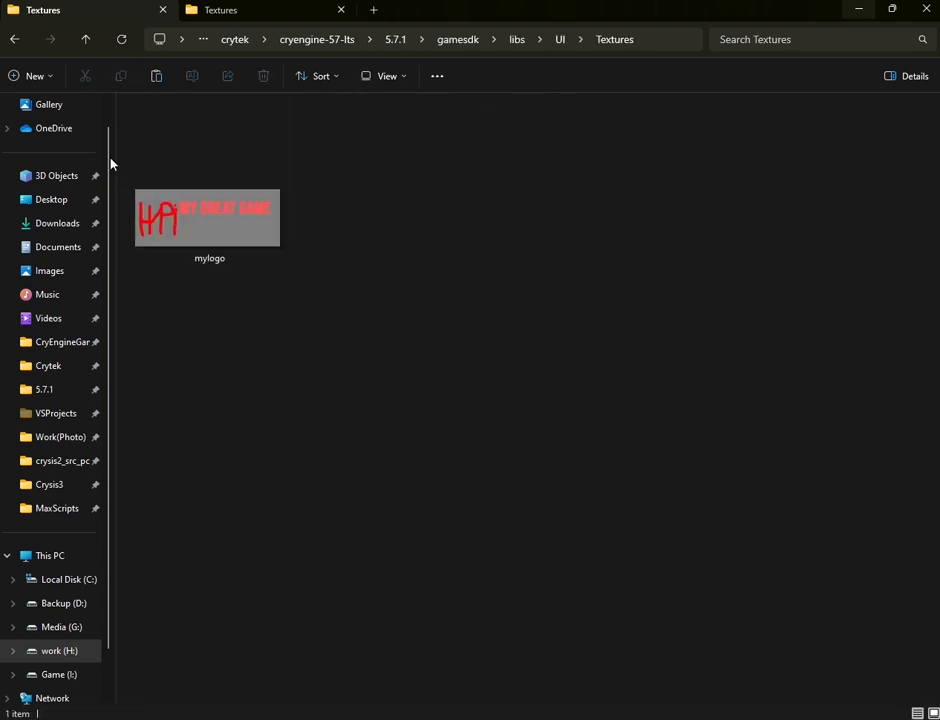
Delete the original mylogo image from the Textures folder and paste the cut mylogo DDS file in its place.
drag(494, 383, 235, 212)
click(263, 76)
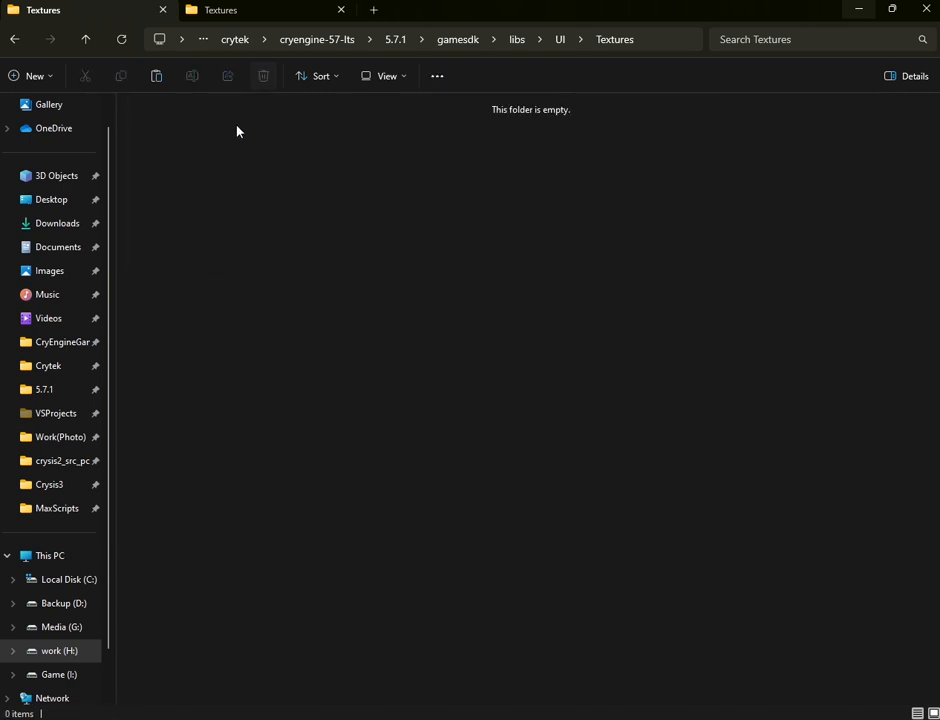
right_click(231, 132)
key(Escape)
key(ctrl+z)
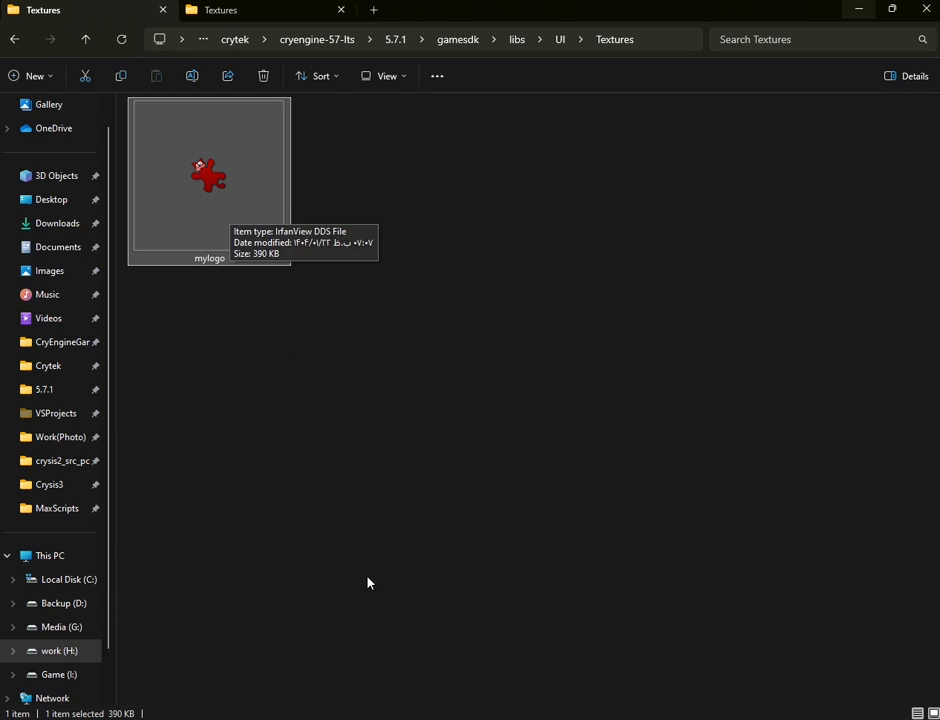
Switch to the Flow Graph window, set the AddImage node's Path to libs\UI\Textures\mylogo.dds and move the node closer to its preceding node.
mouse_move(535, 718)
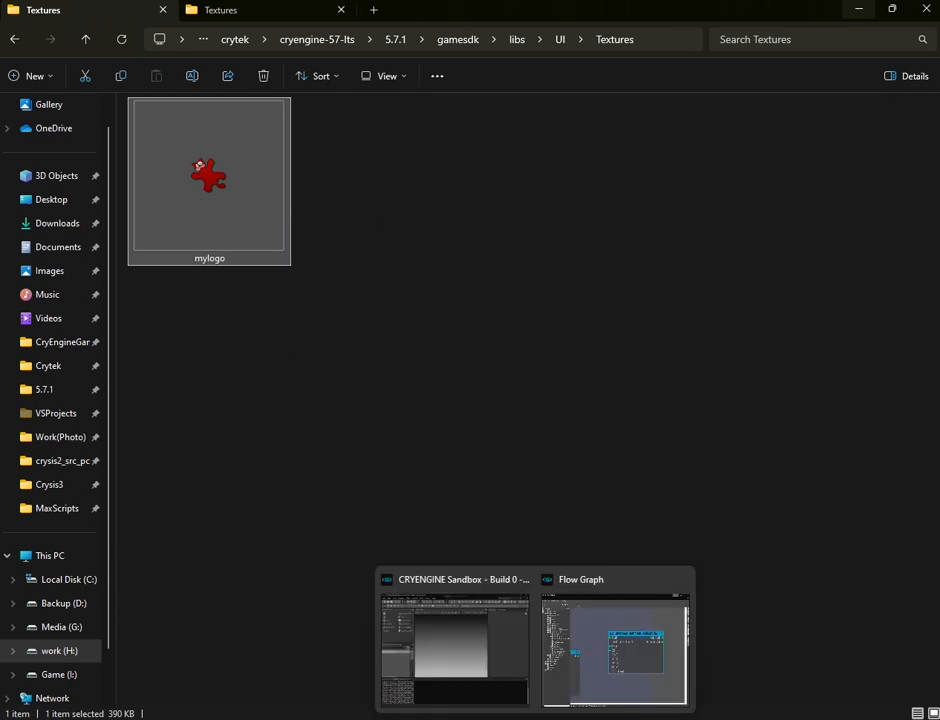
click(581, 646)
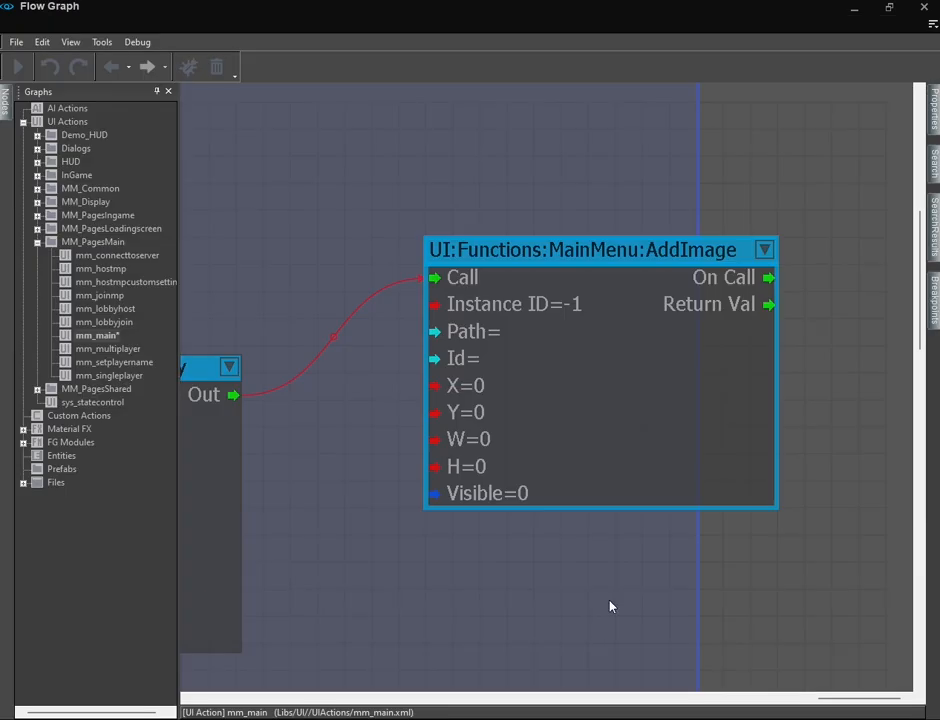
double_click(476, 335)
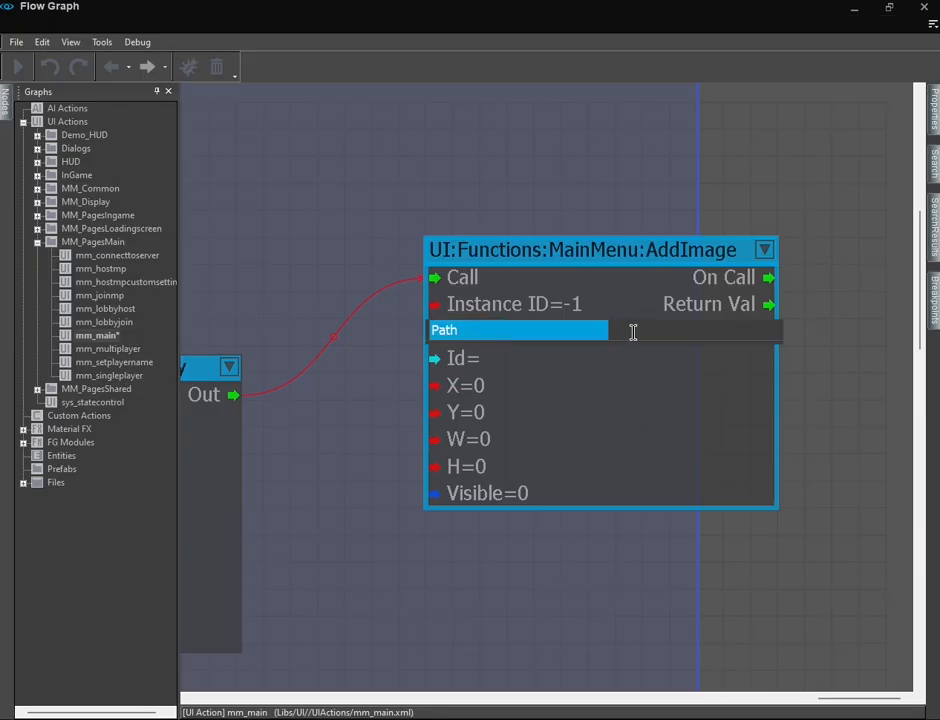
text(libs)
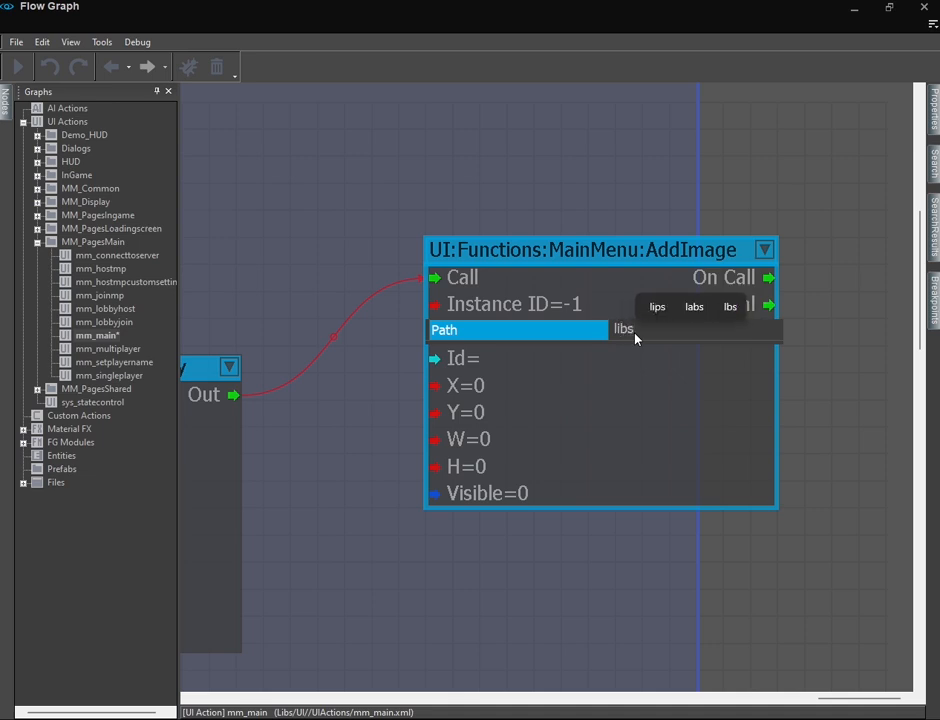
text(\UI\)
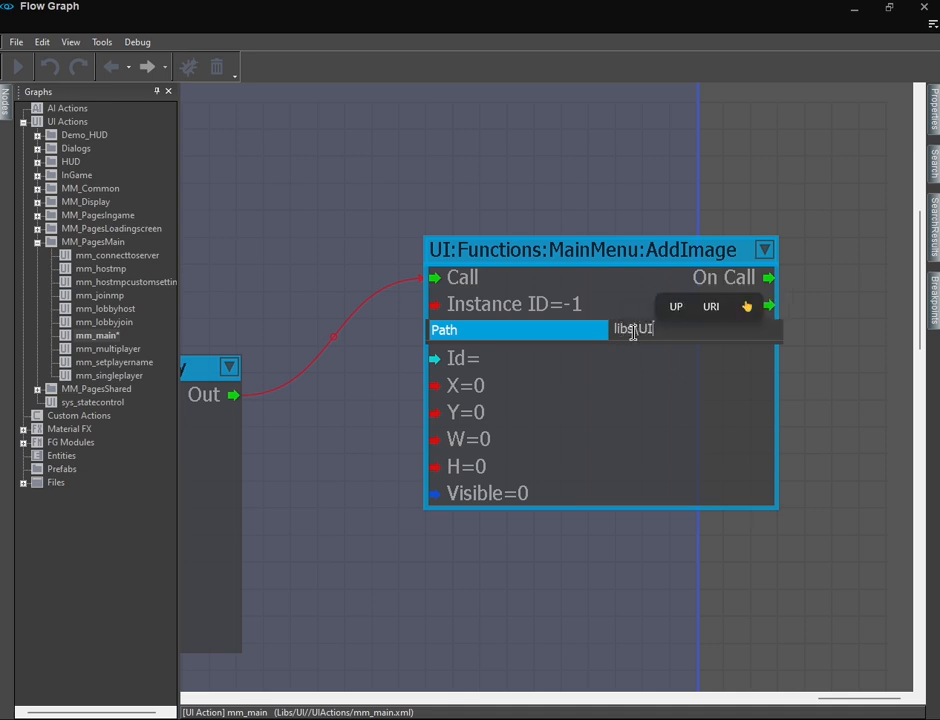
text(T)
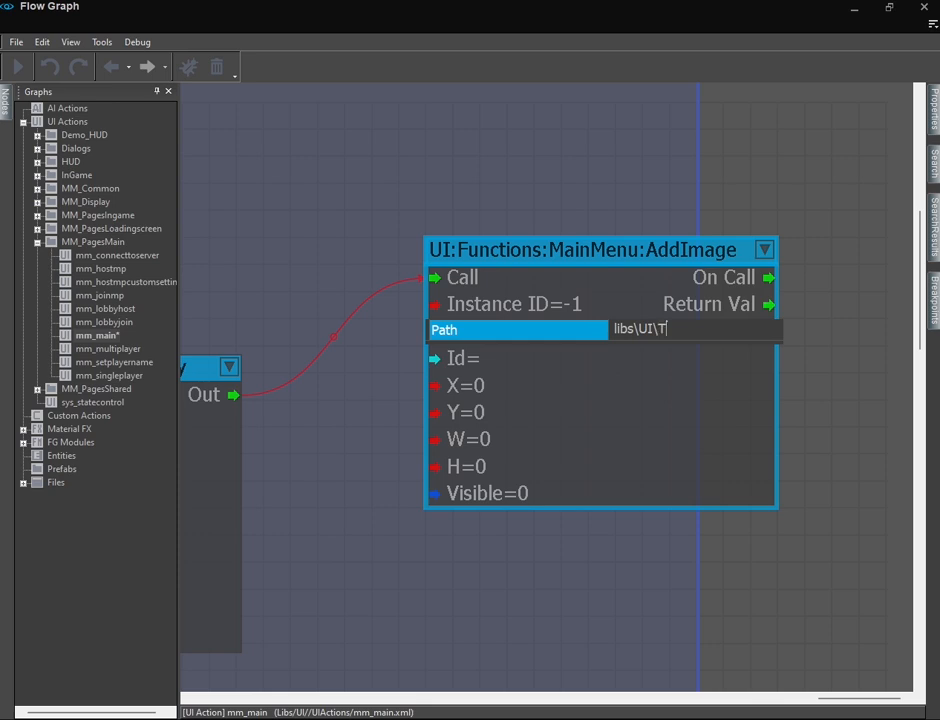
text(exture)
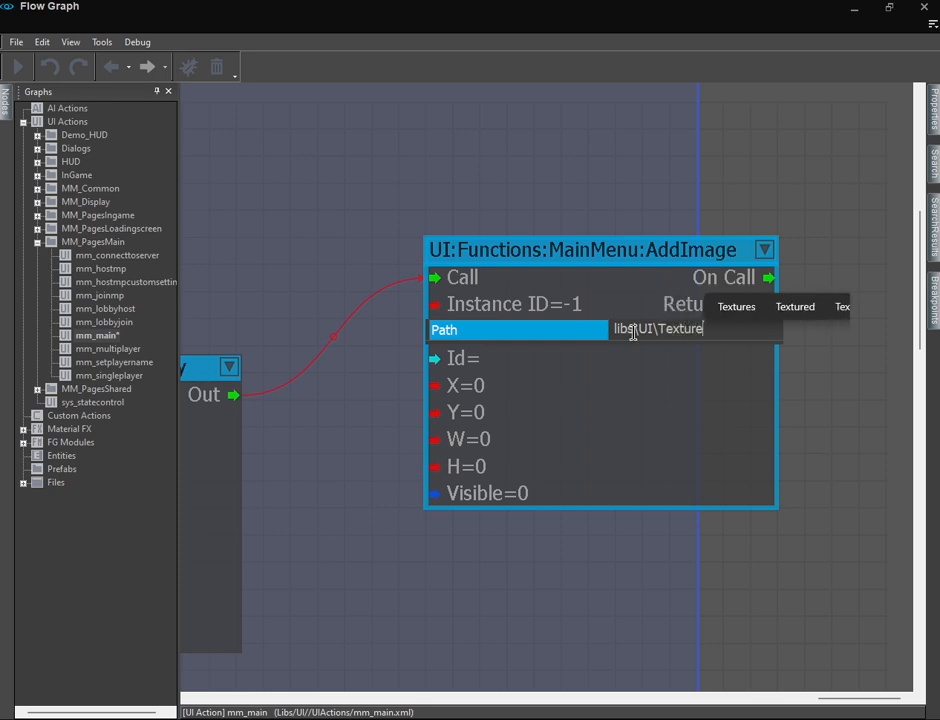
text(s\m)
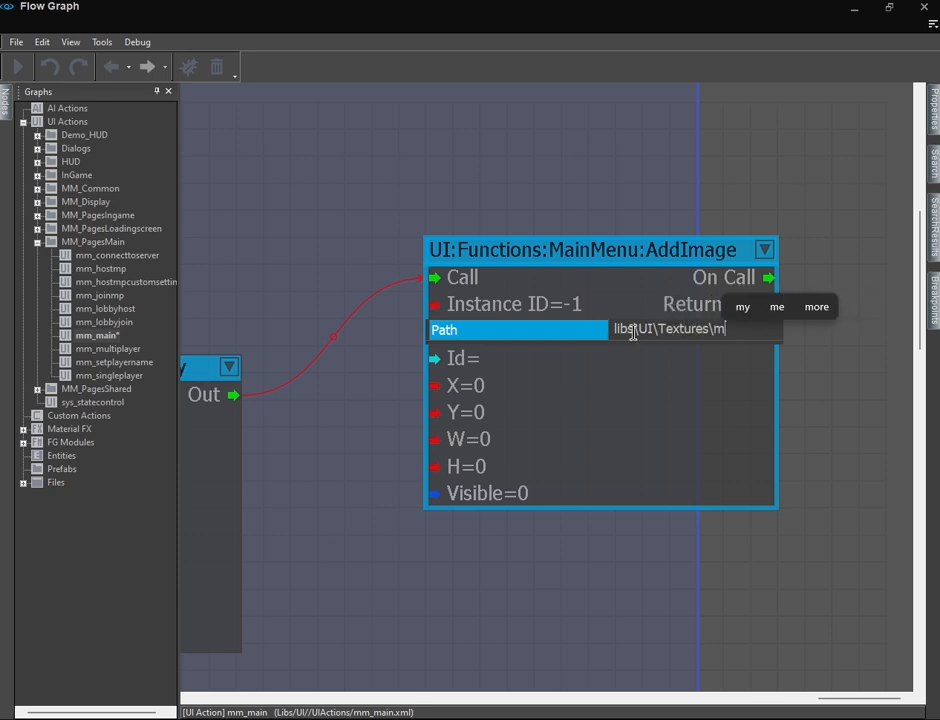
text(ylog)
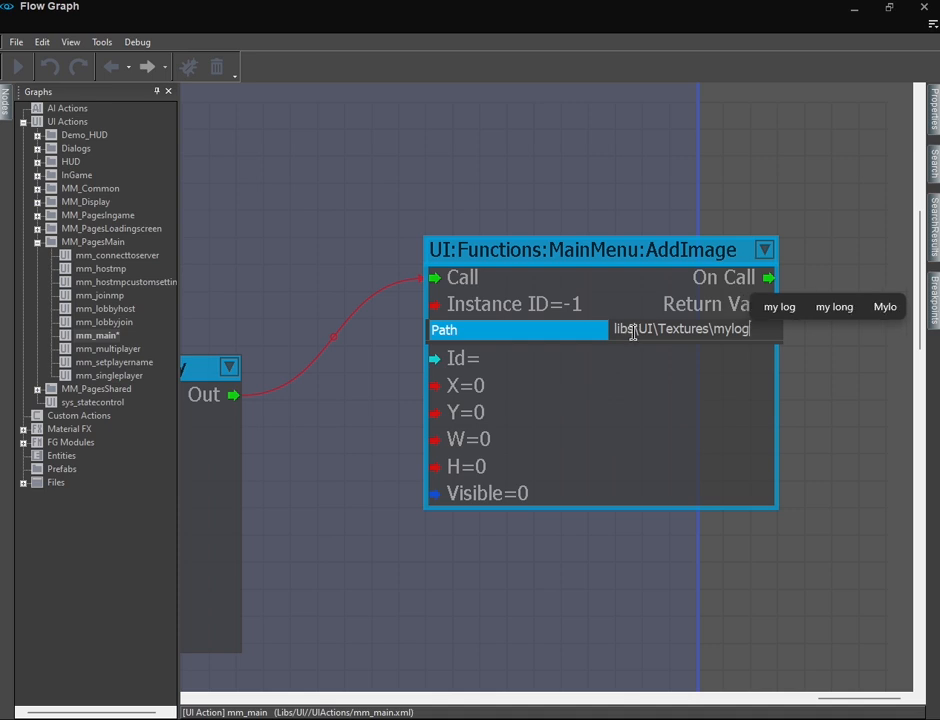
text(o.dds)
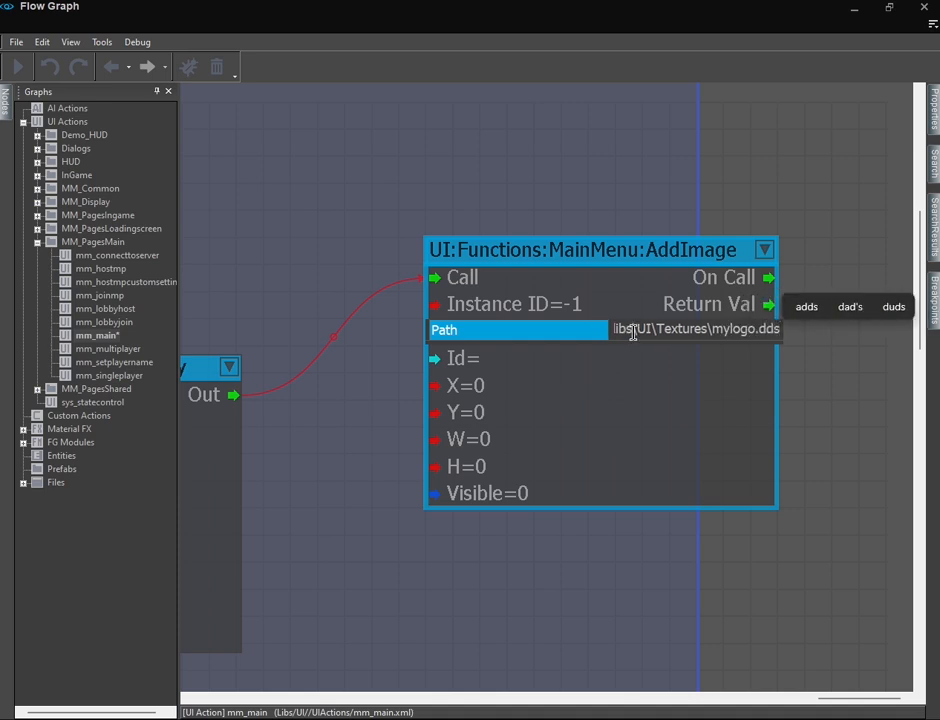
click(661, 381)
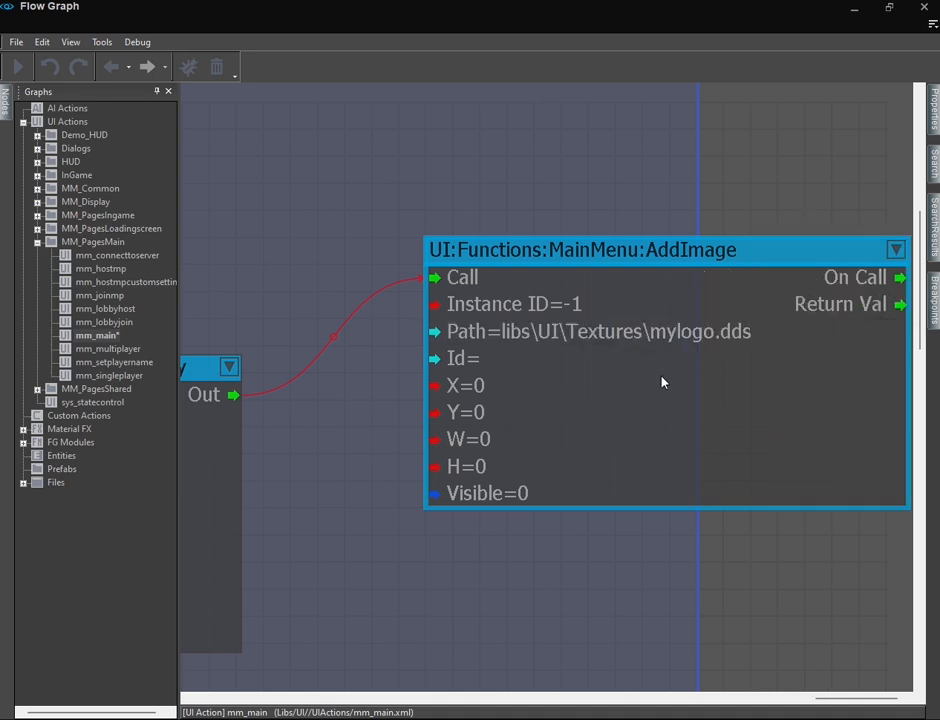
drag(717, 254, 636, 250)
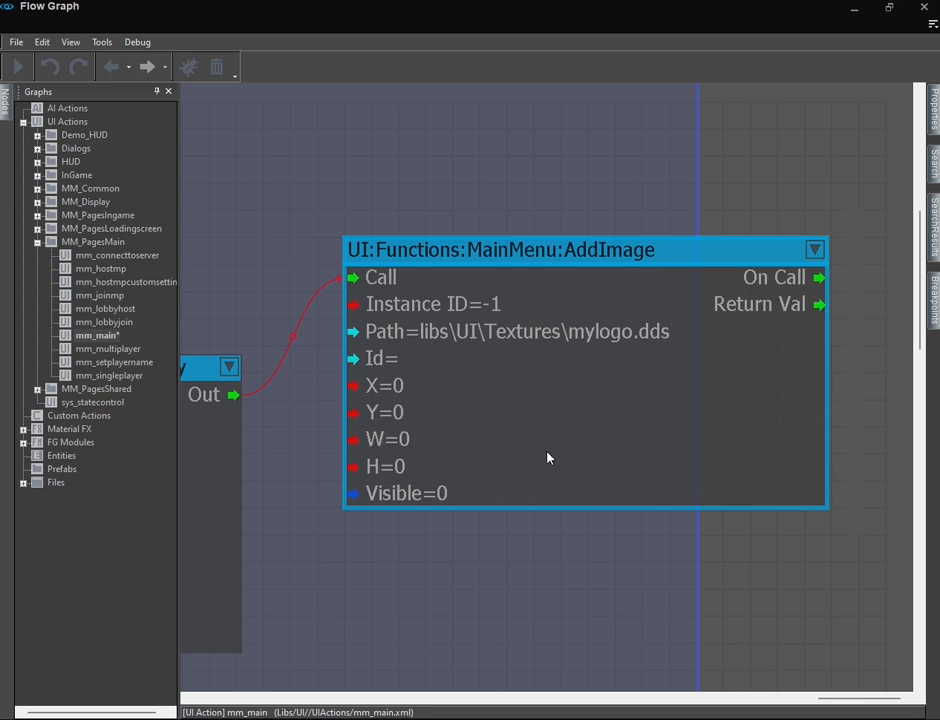
Switch to IrfanView, check the pixel size of mylogo.tif in the image properties and return to the Flow Graph.
click(390, 716)
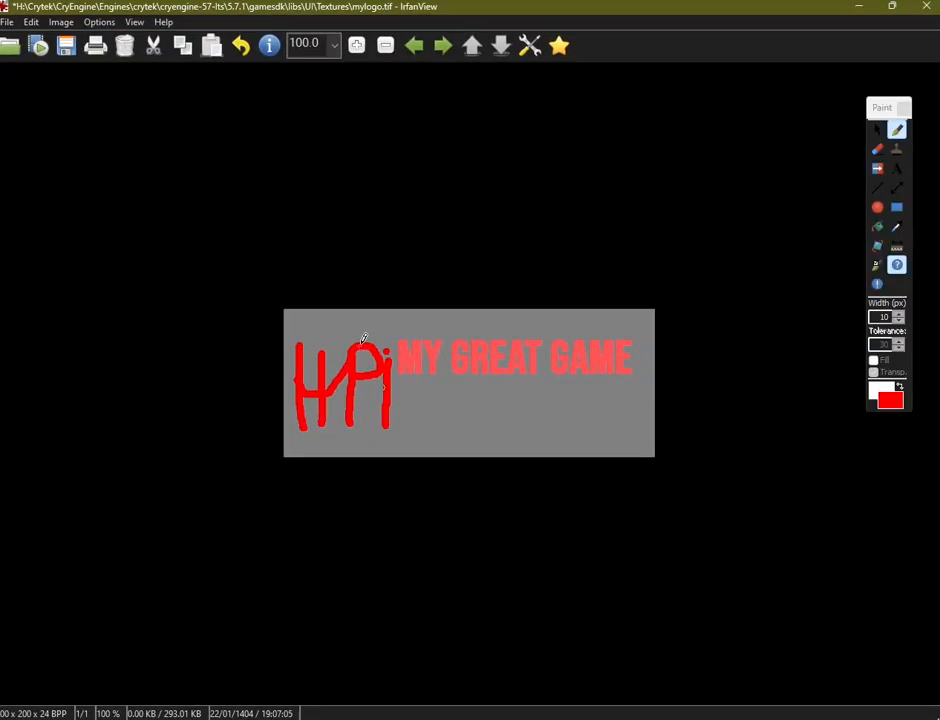
key(i)
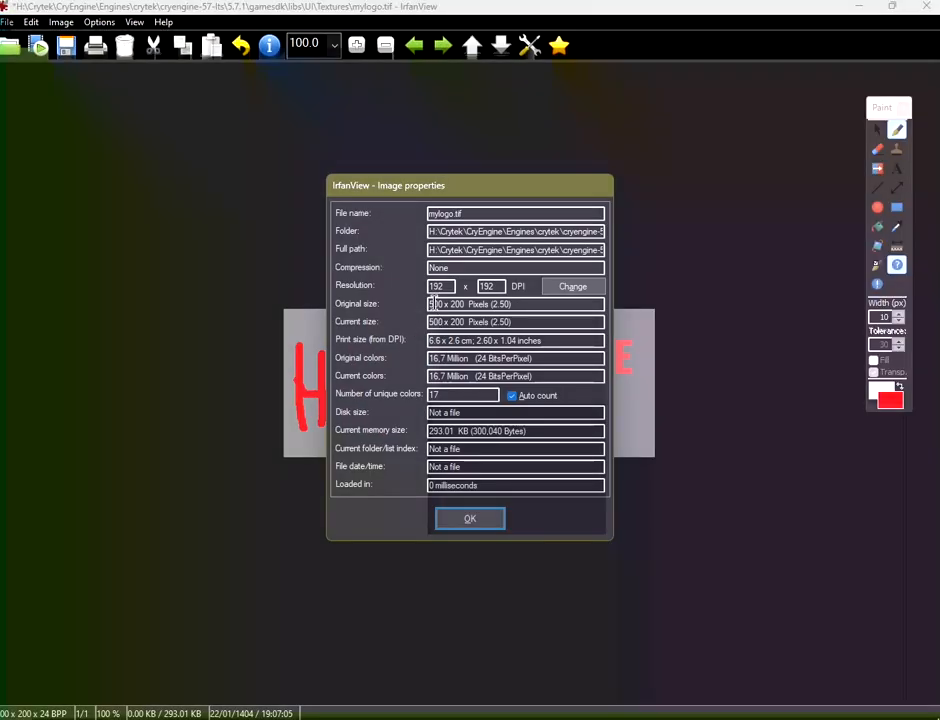
click(470, 525)
click(874, 9)
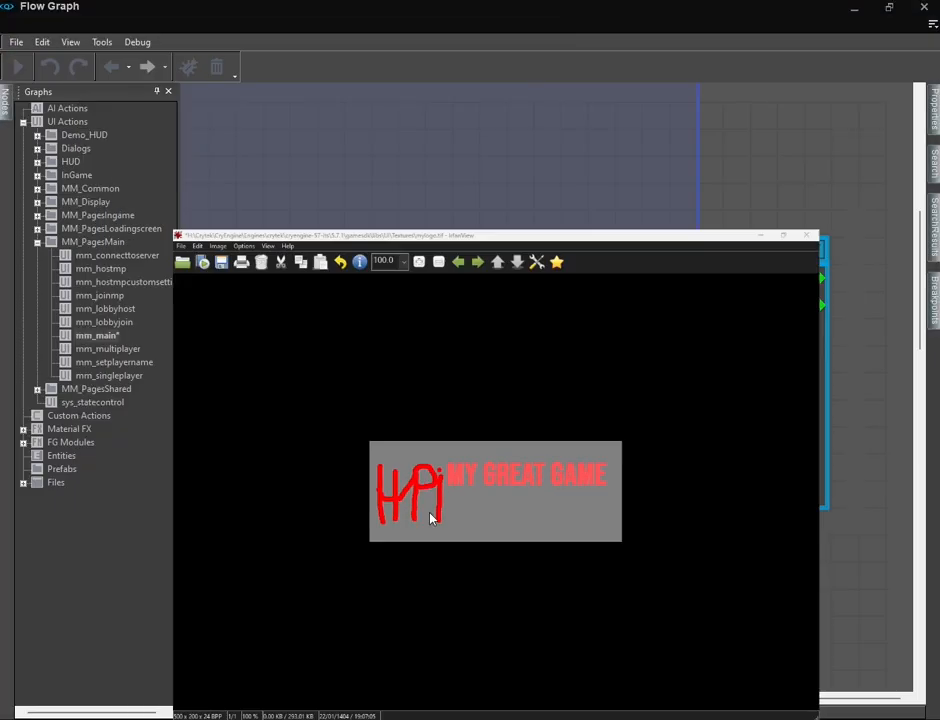
Set the AddImage node's W to 500 and H to 200, and enable Visible.
double_click(390, 448)
text(500)
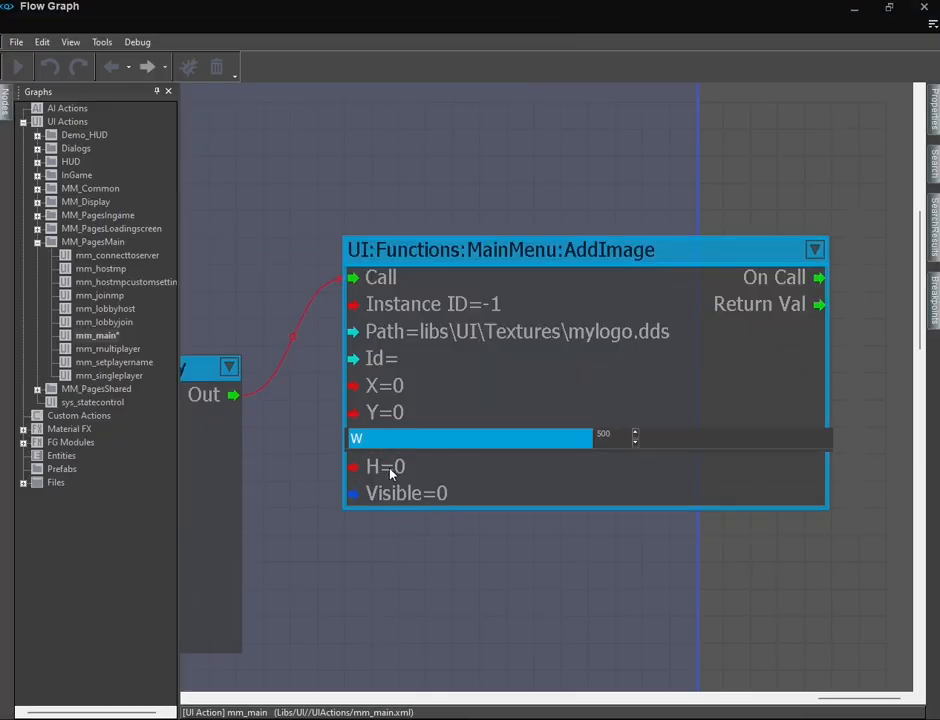
double_click(390, 470)
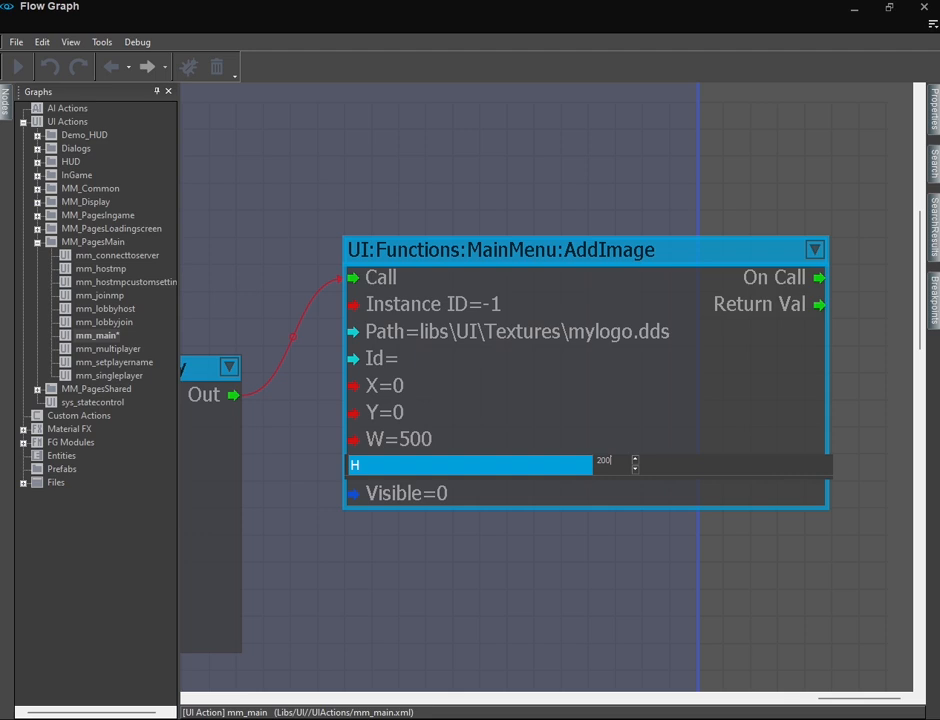
text(200)
key(Return)
double_click(441, 496)
click(605, 491)
click(512, 541)
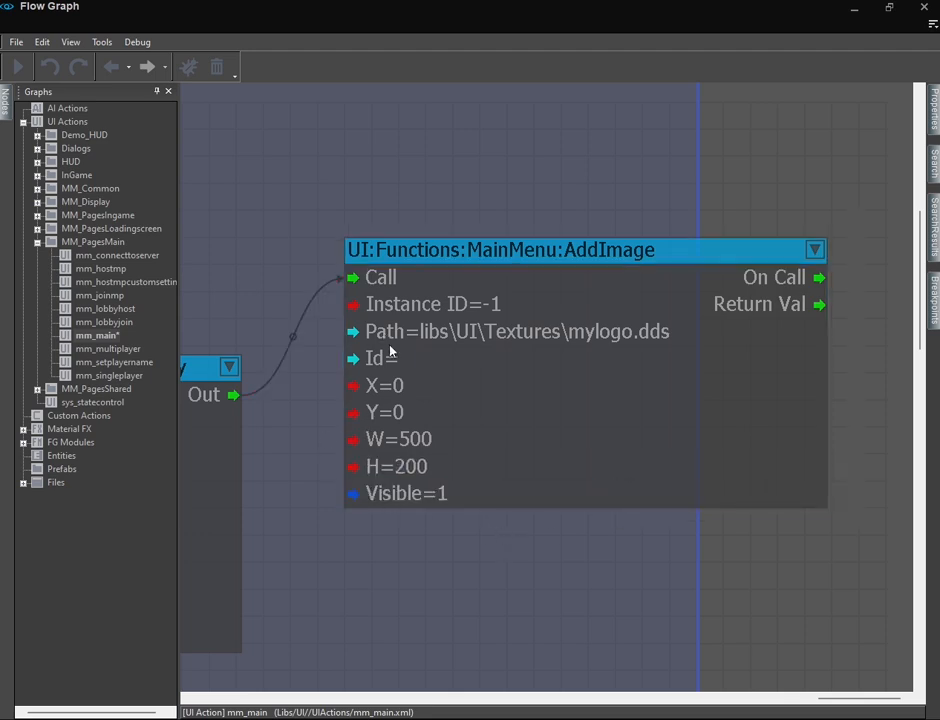
Set the AddImage node's Id to IDD_GameLogo.
double_click(368, 360)
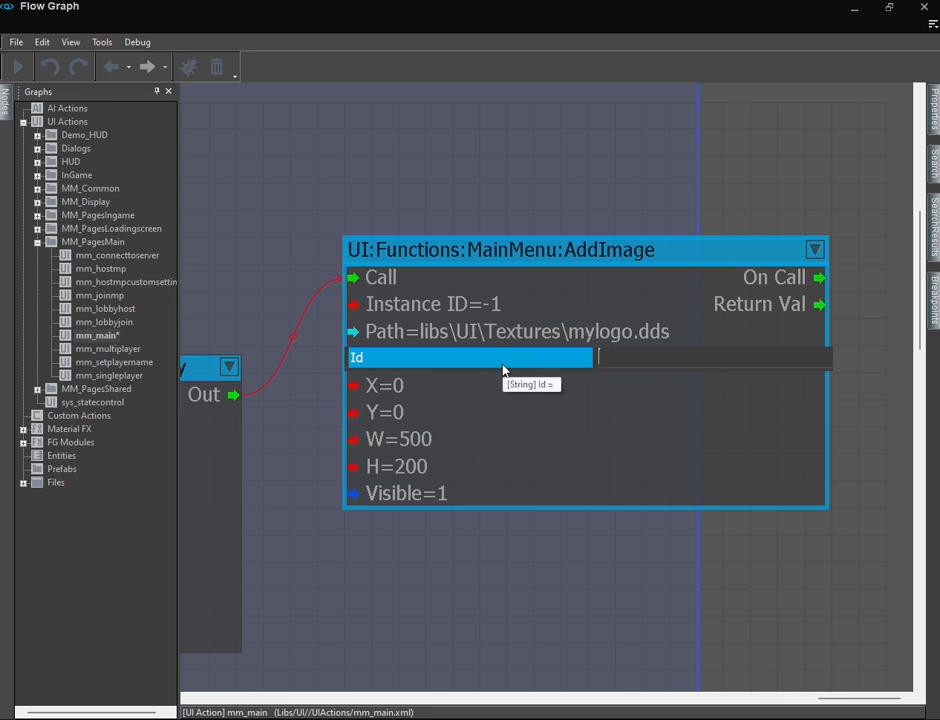
text(IDD)
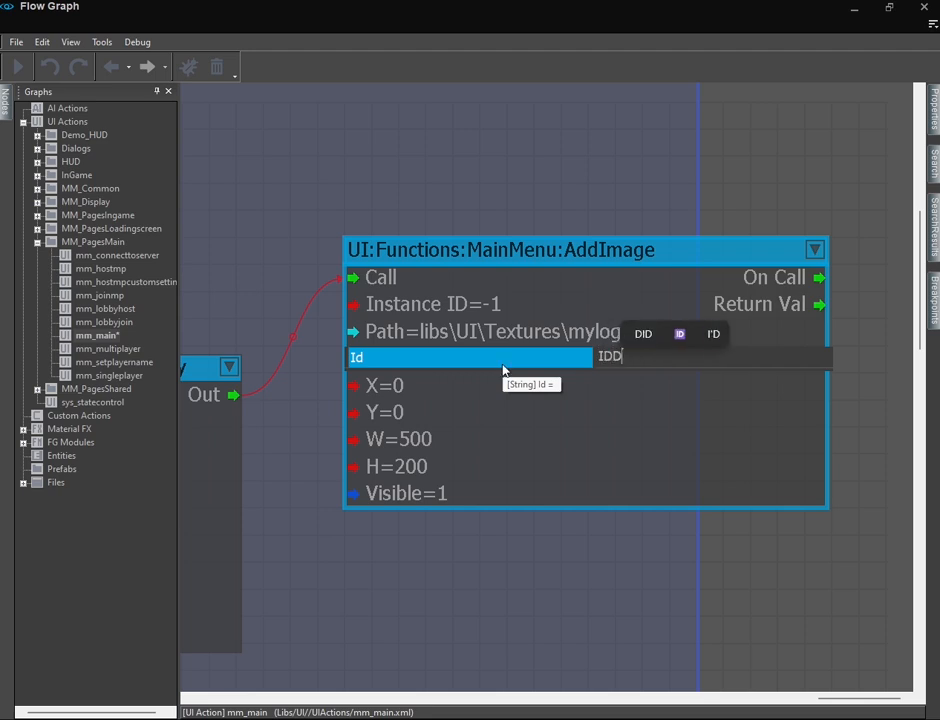
text(_G)
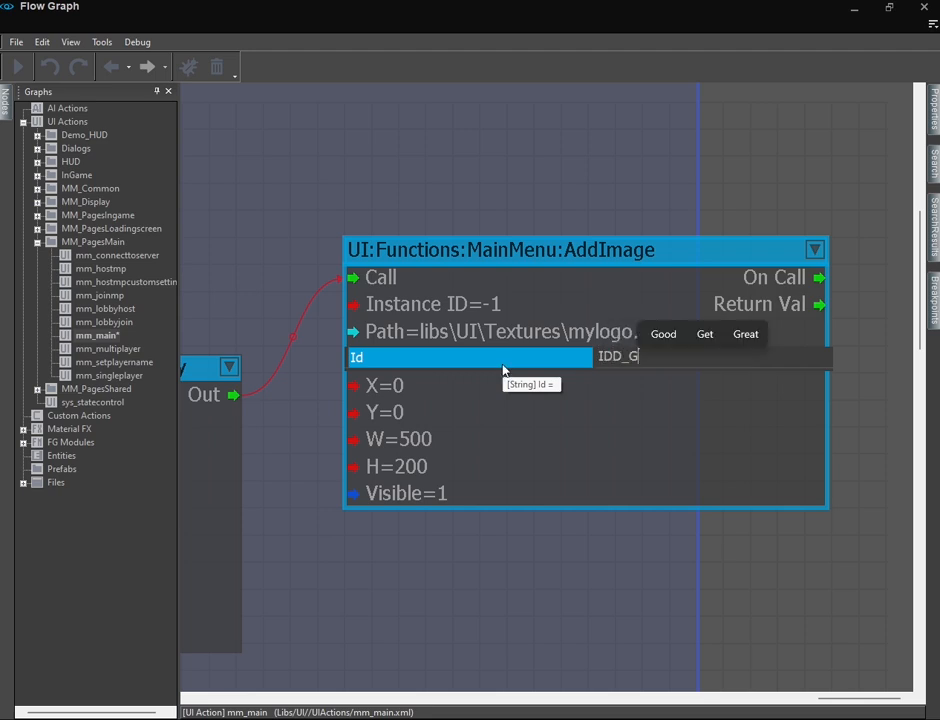
text(ameLogo)
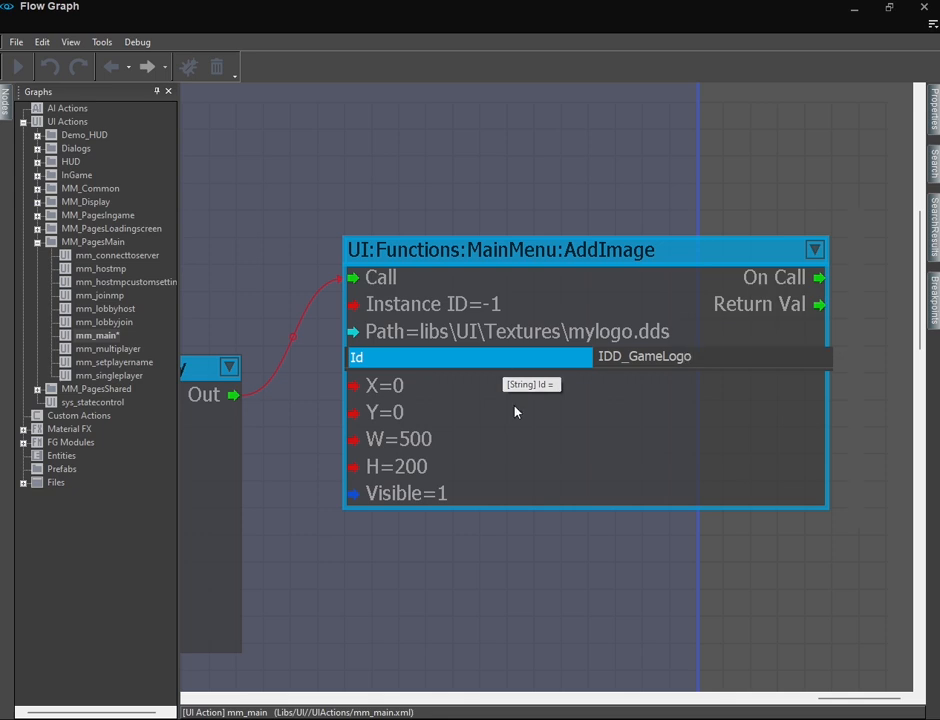
click(547, 458)
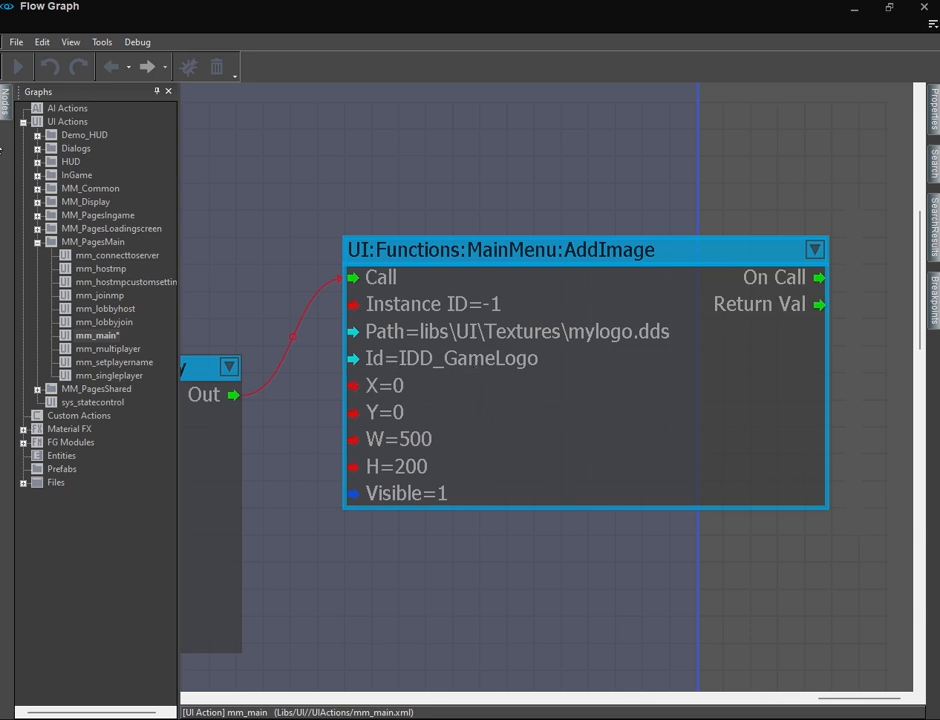
Add a MainMenu HideImage node below AddImage and connect the preceding node's Out port to its Call input.
click(5, 95)
scroll(80, 380, down, 5)
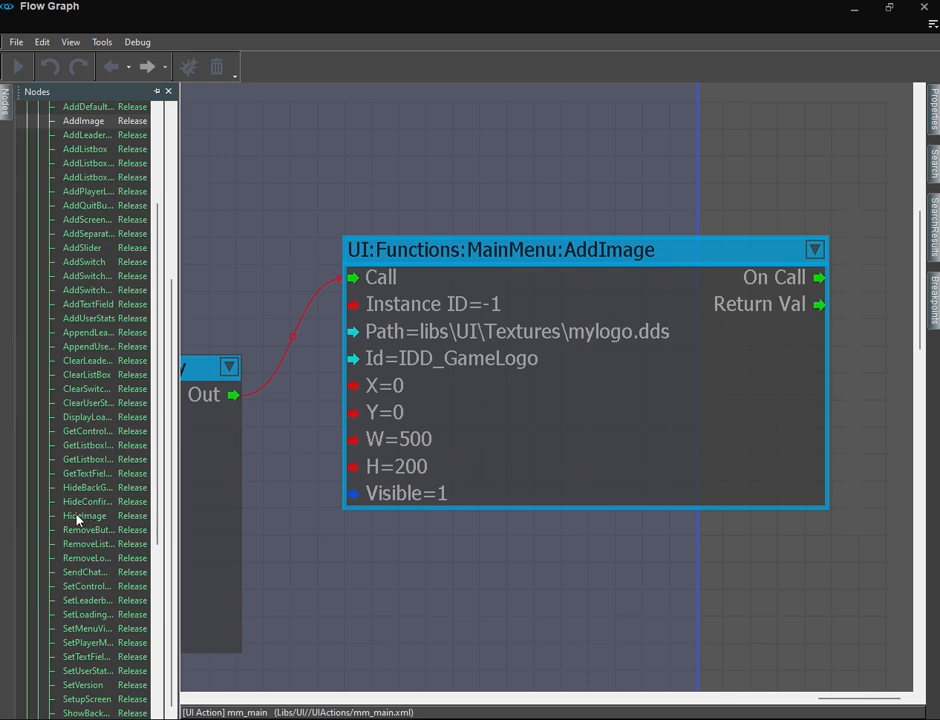
drag(78, 517, 545, 573)
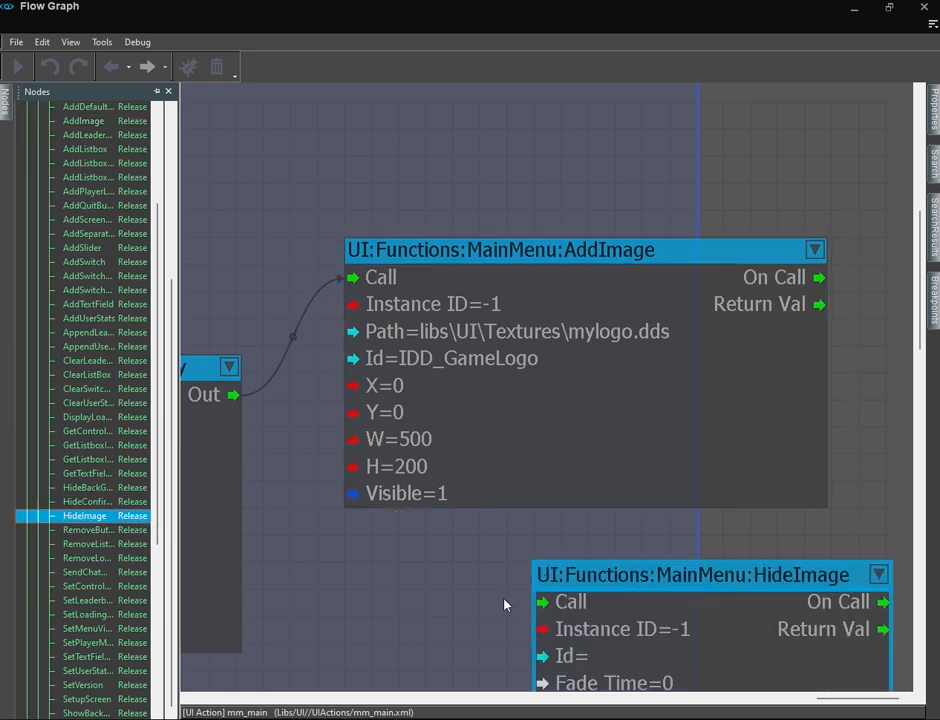
click(238, 218)
drag(240, 216, 553, 427)
right_drag(490, 458, 400, 486)
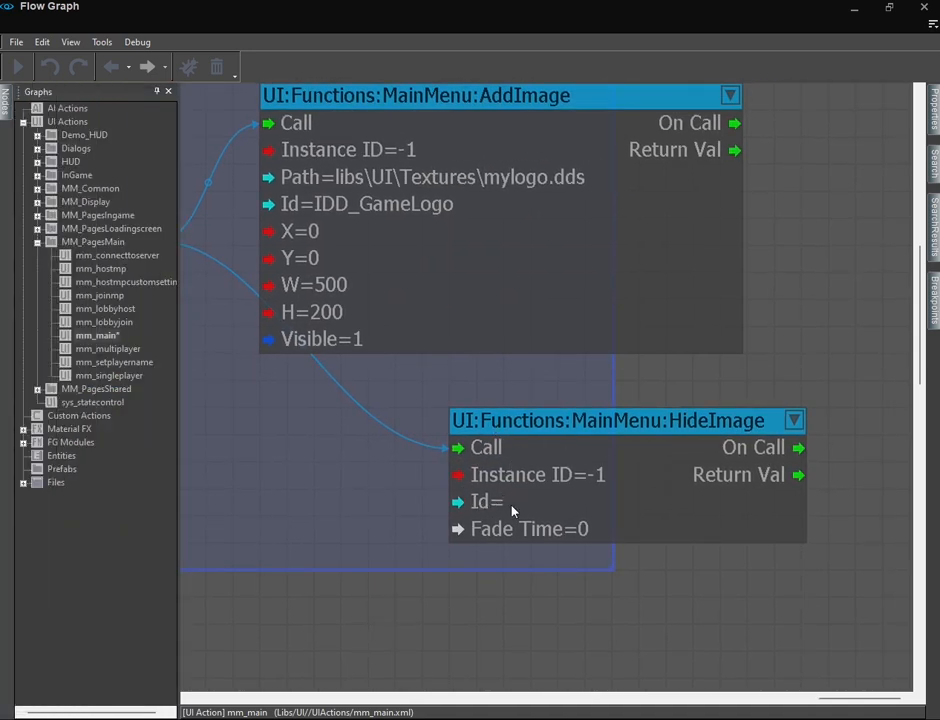
Copy the Id IDD_GameLogo from the AddImage node into the HideImage node's Id.
double_click(394, 212)
key(ctrl+c)
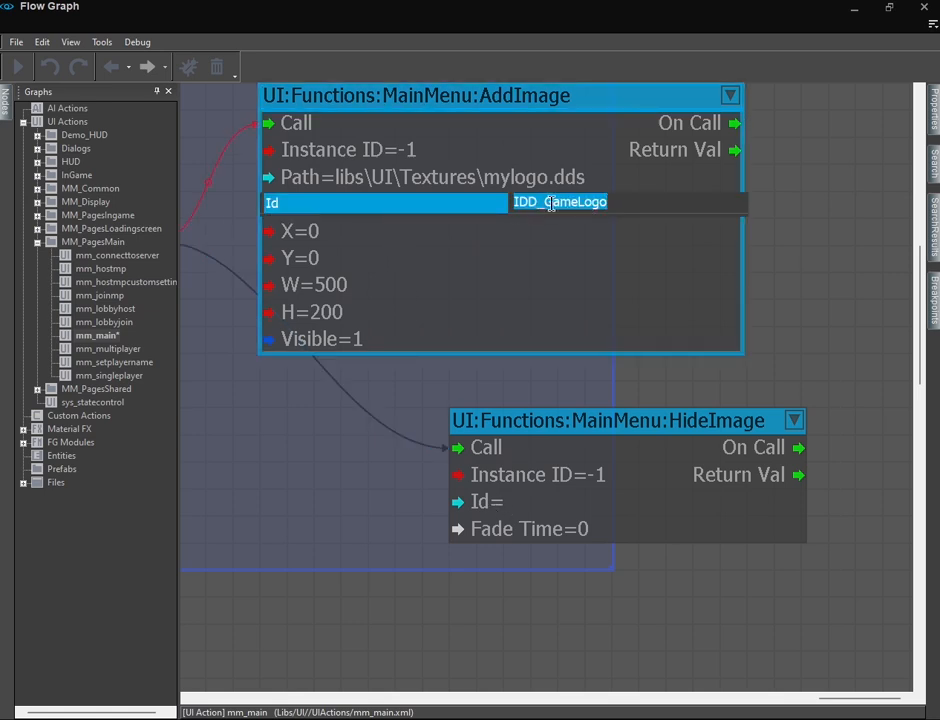
click(462, 503)
double_click(491, 505)
key(ctrl+v)
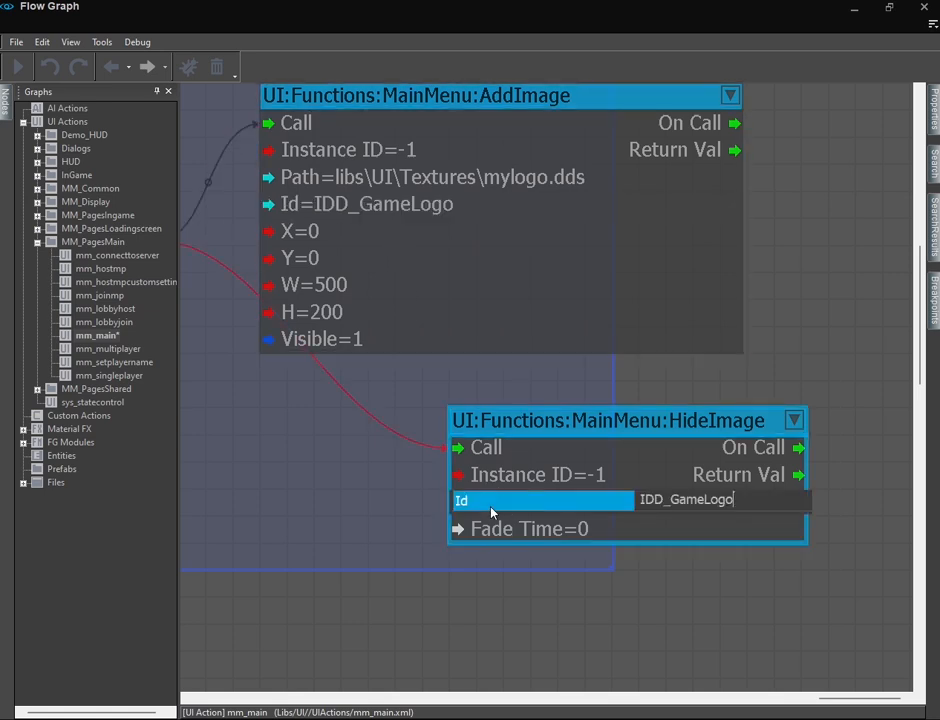
Set the HideImage node's Fade Time to 1.
click(405, 522)
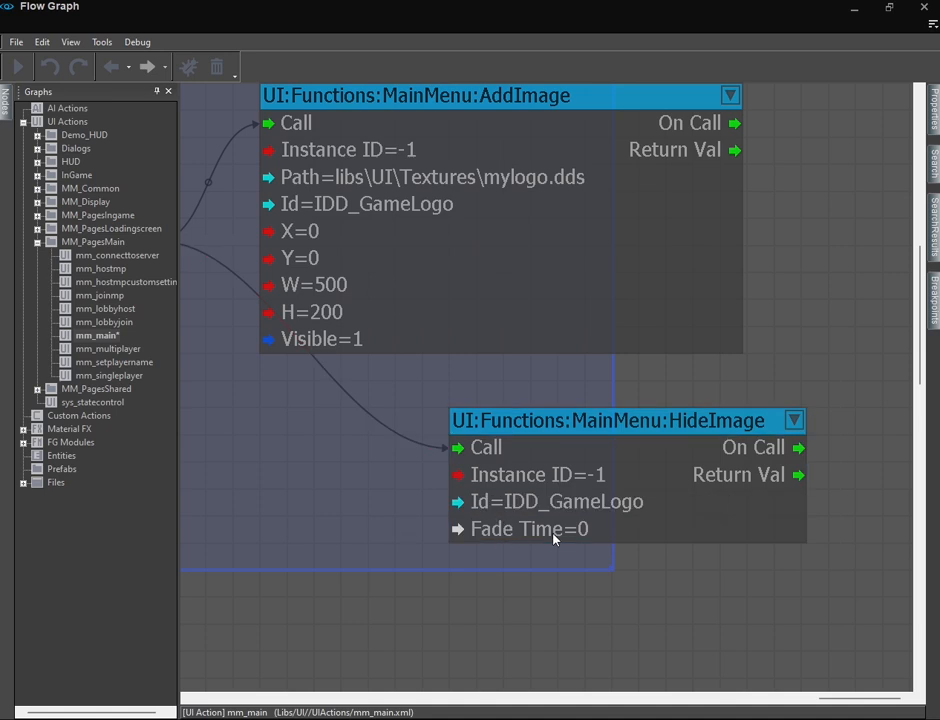
double_click(580, 533)
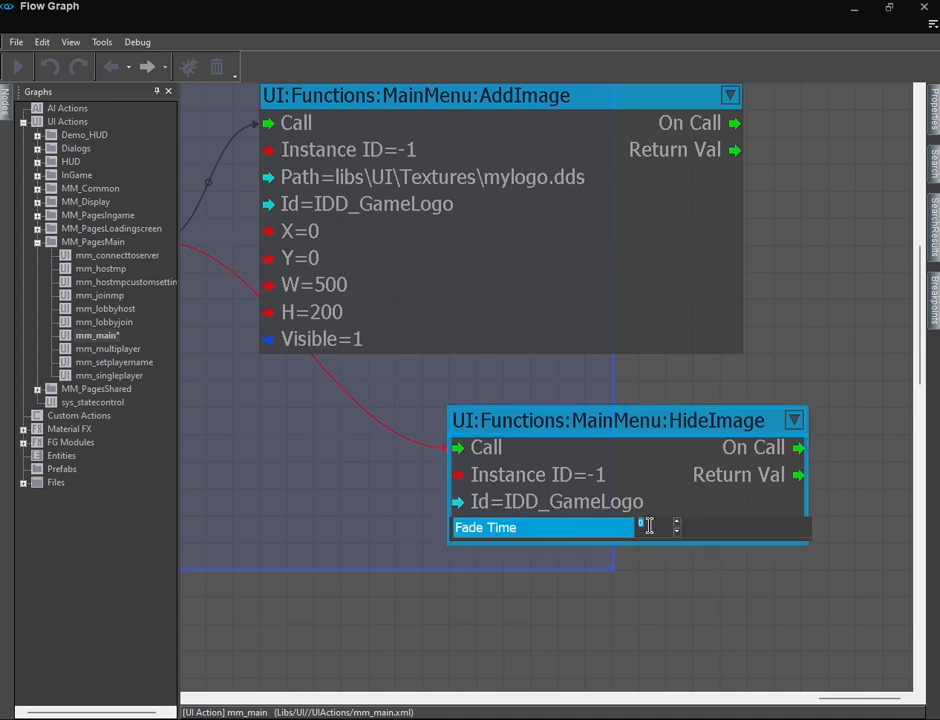
text(1)
click(314, 537)
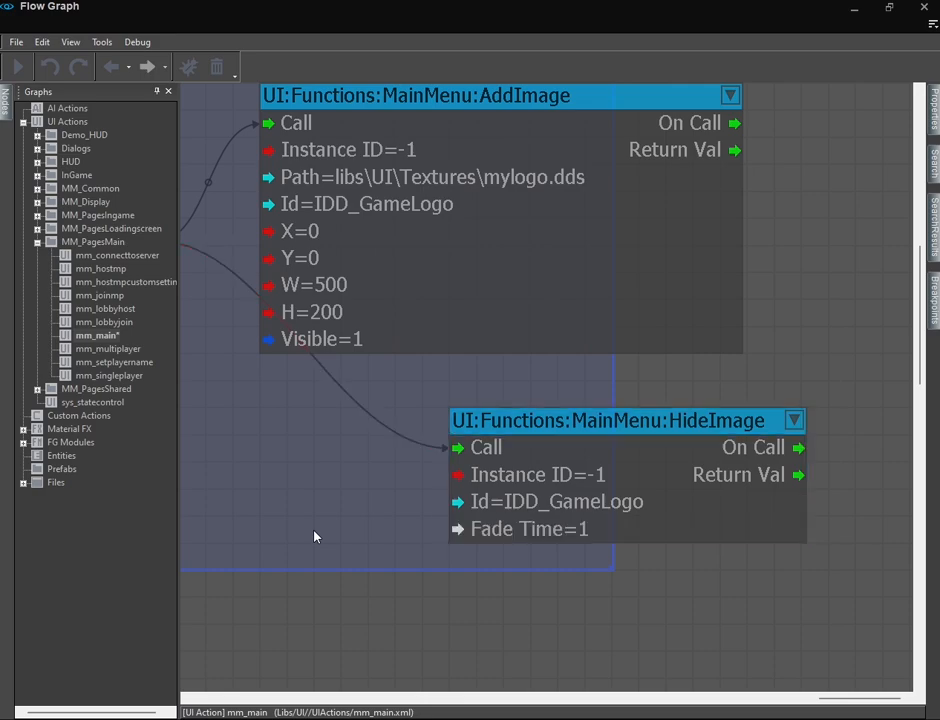
Delete the HideImage node from the mm_main graph and save all external graphs.
key(alt+Tab)
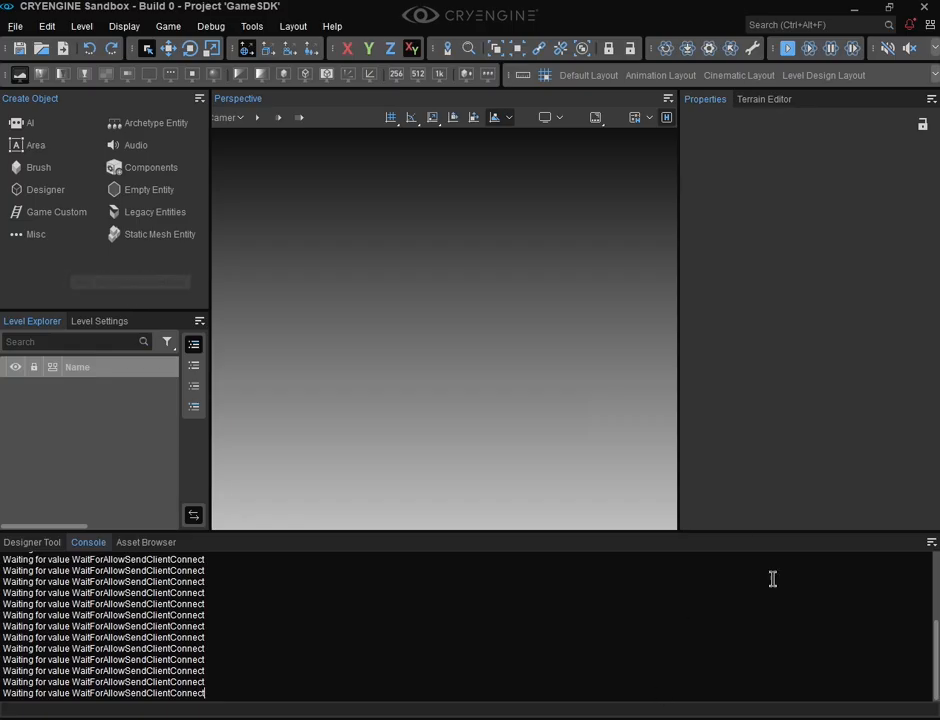
click(853, 8)
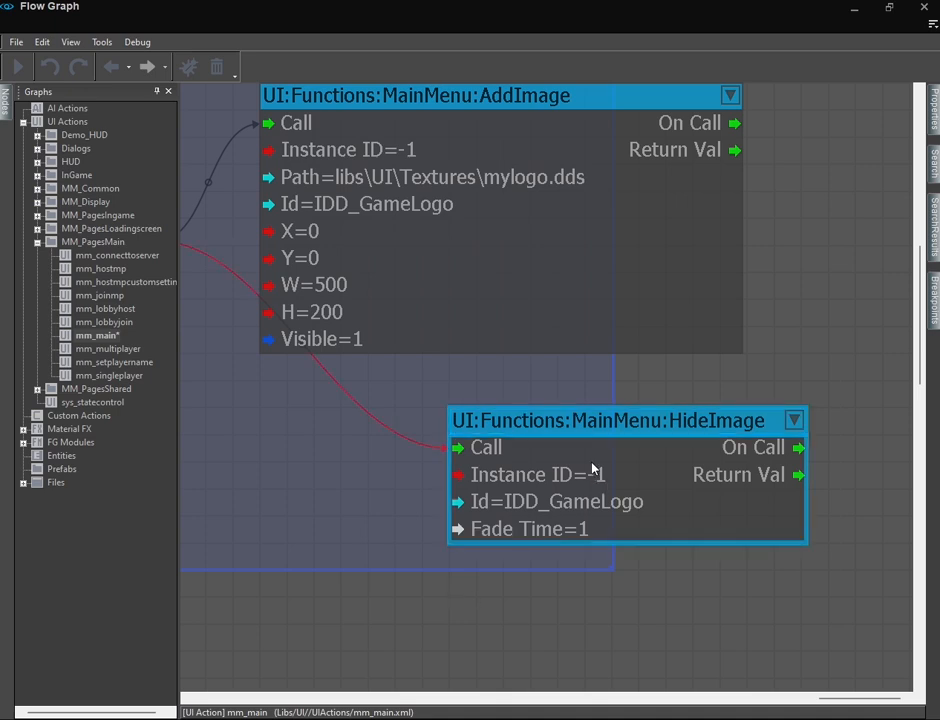
right_drag(369, 487, 522, 554)
key(Delete)
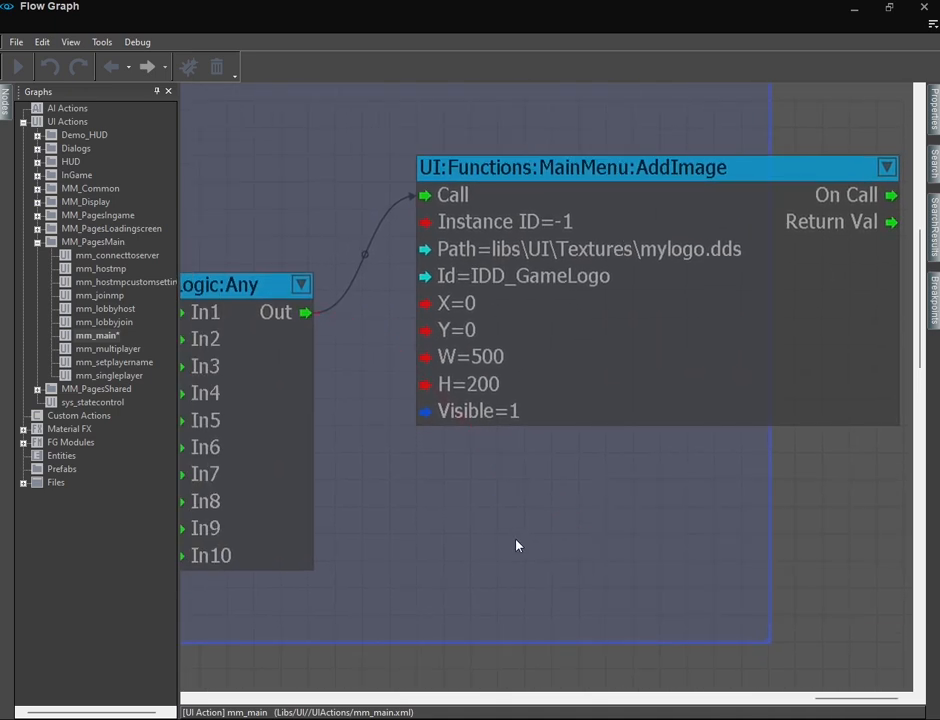
right_drag(532, 511, 496, 519)
scroll(393, 539, down, 1)
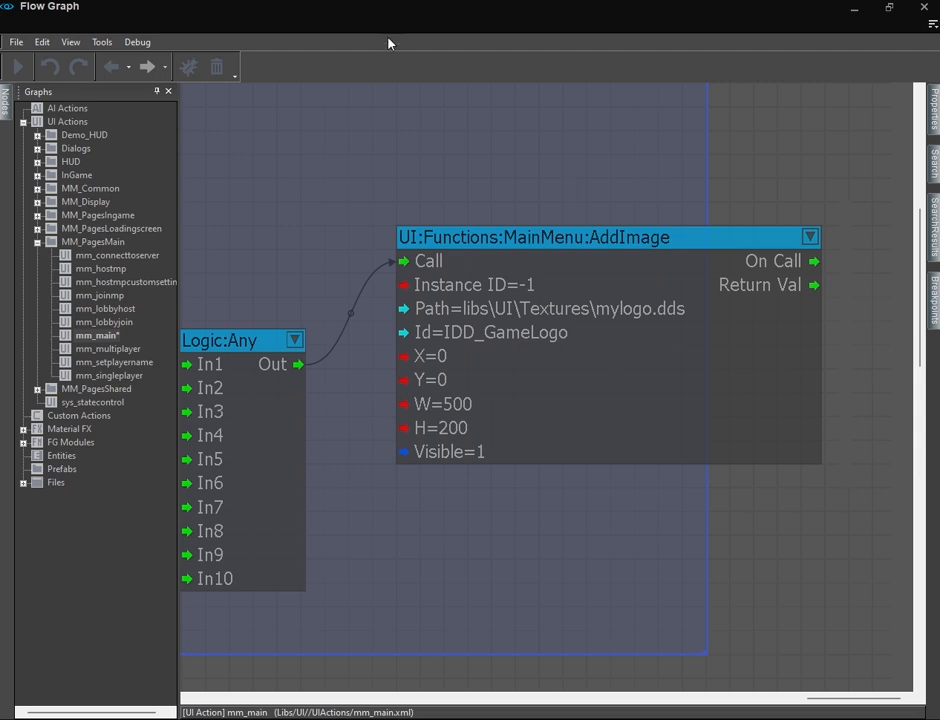
click(16, 42)
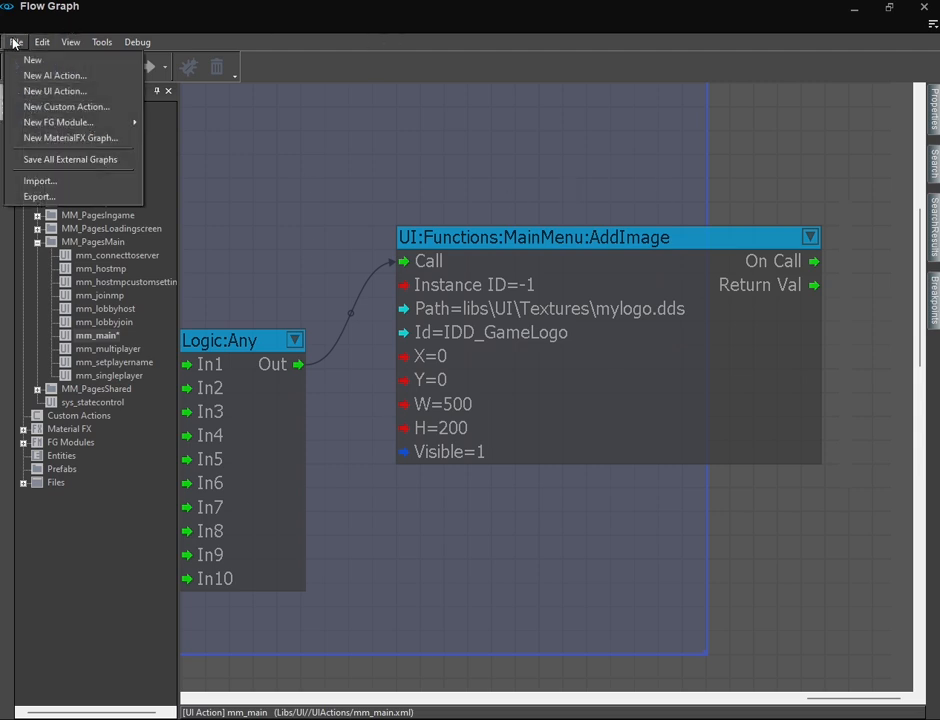
click(68, 166)
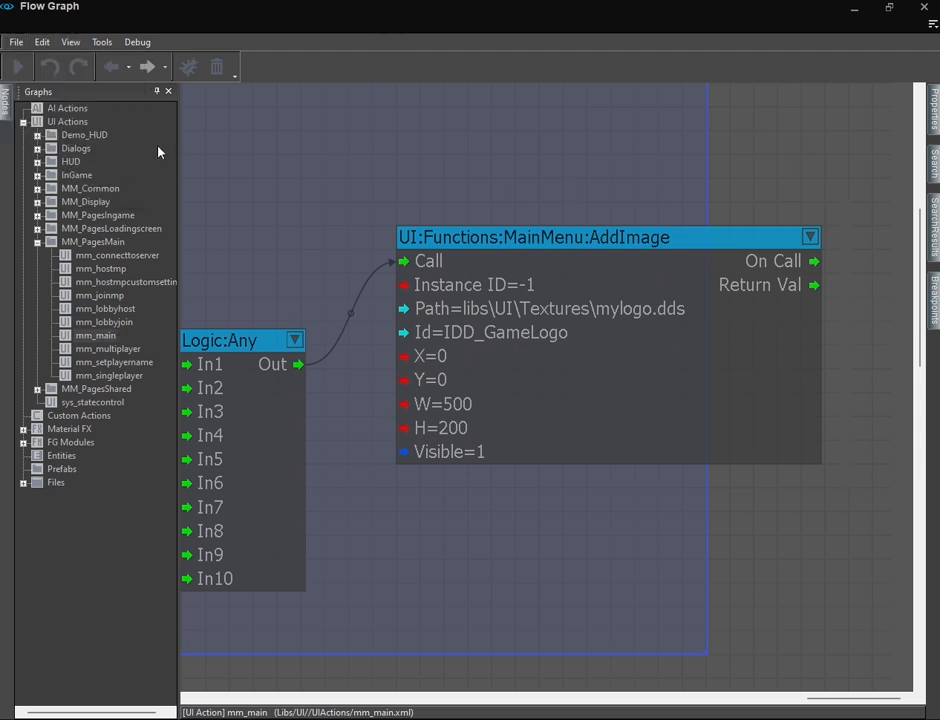
Switch to File Explorer, launch the game from the gamesdk project in the 5.7.1 folder, check the main menu logo, and exit the game.
click(855, 12)
click(504, 407)
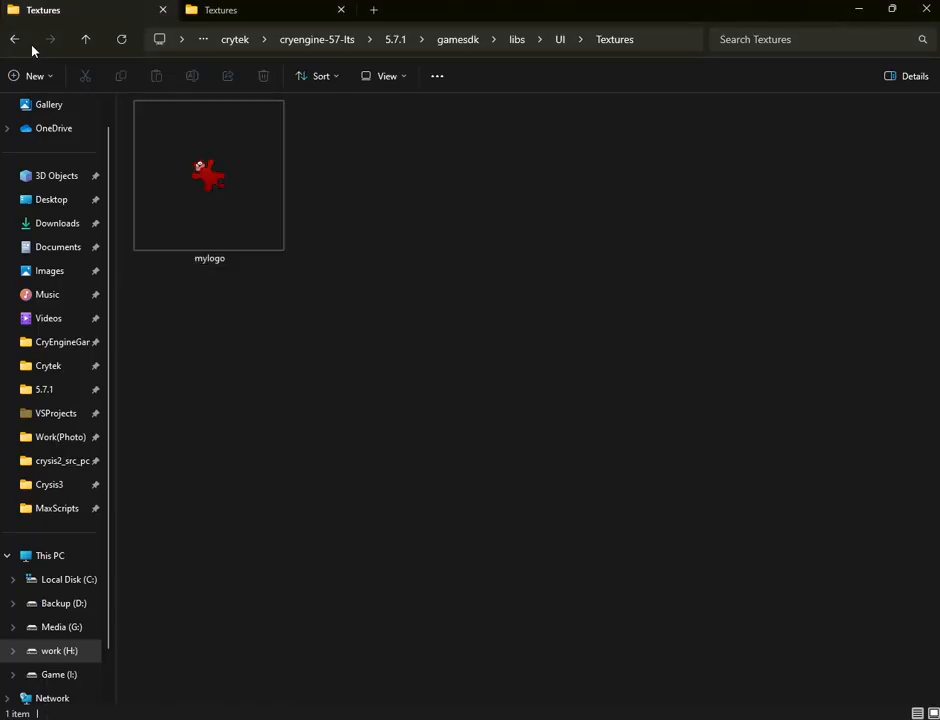
click(86, 42)
click(86, 42)
click(86, 42)
click(86, 42)
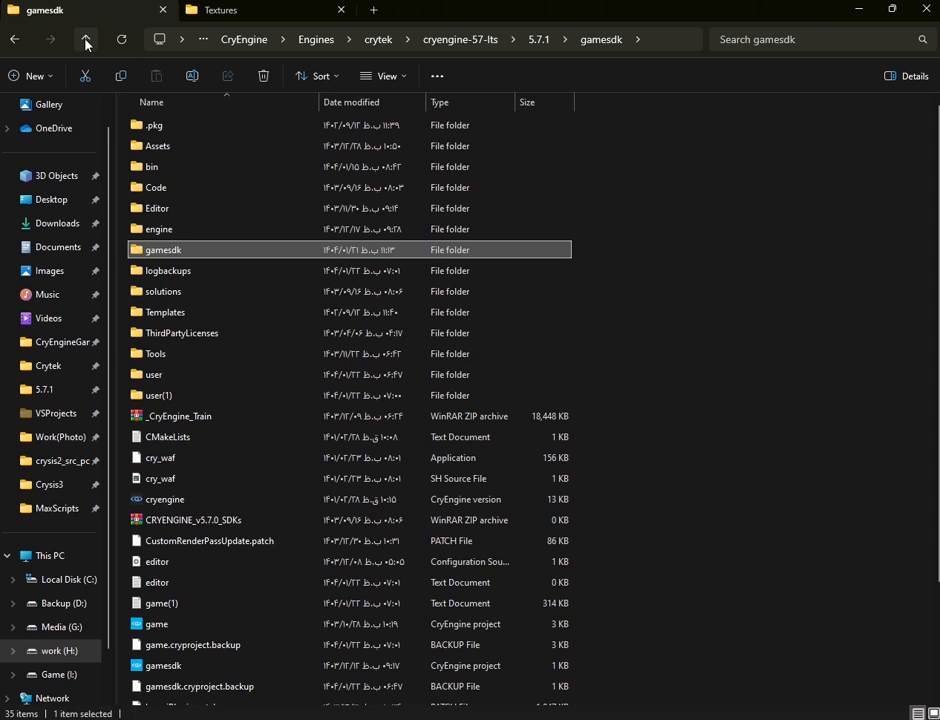
scroll(400, 620, down, 1)
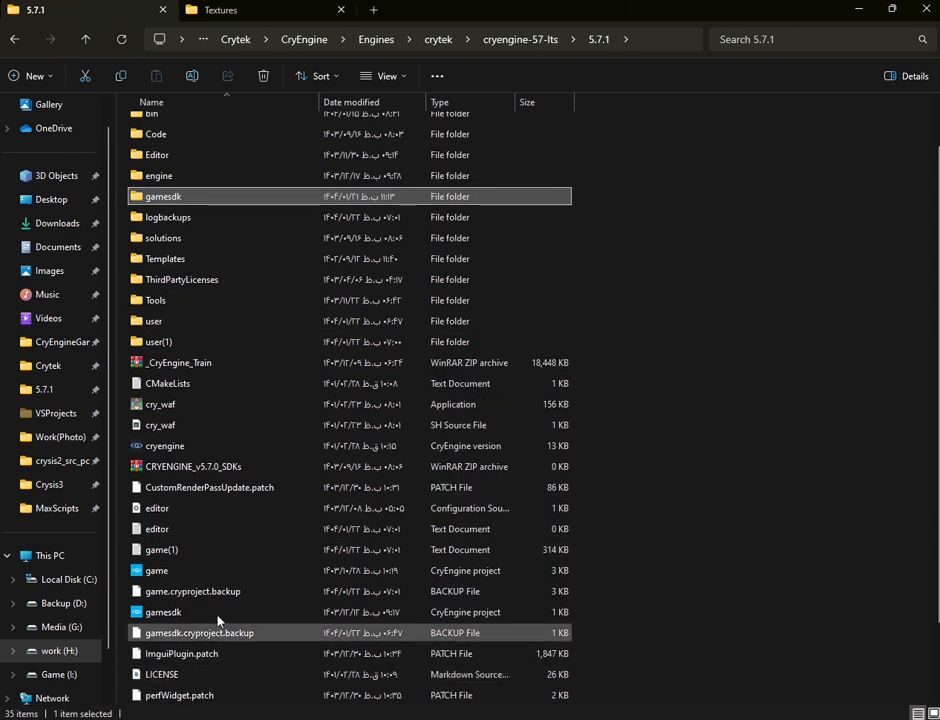
right_click(156, 619)
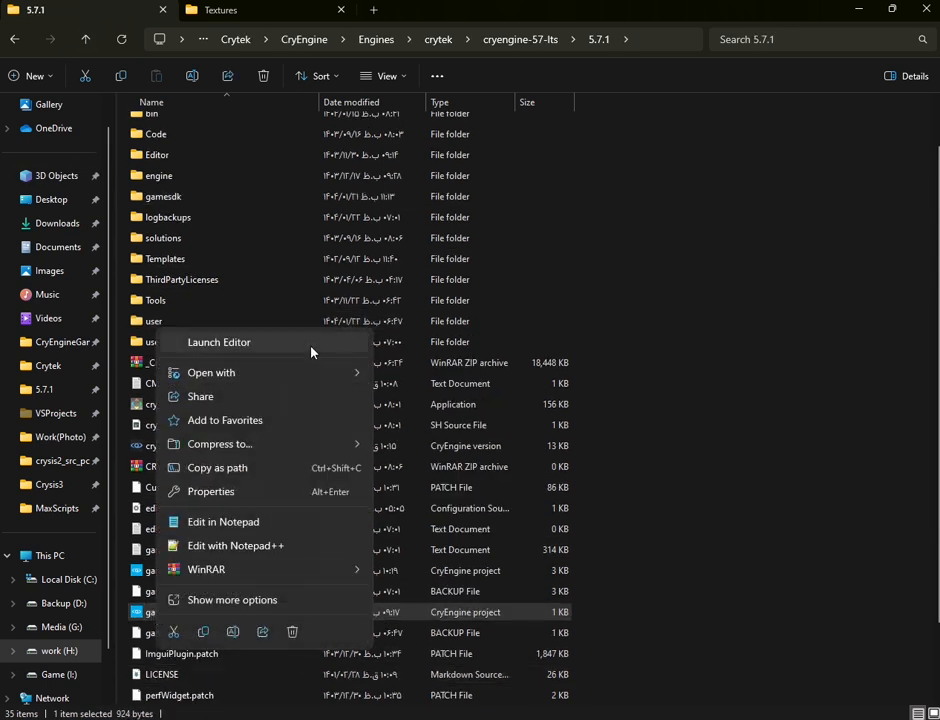
click(265, 600)
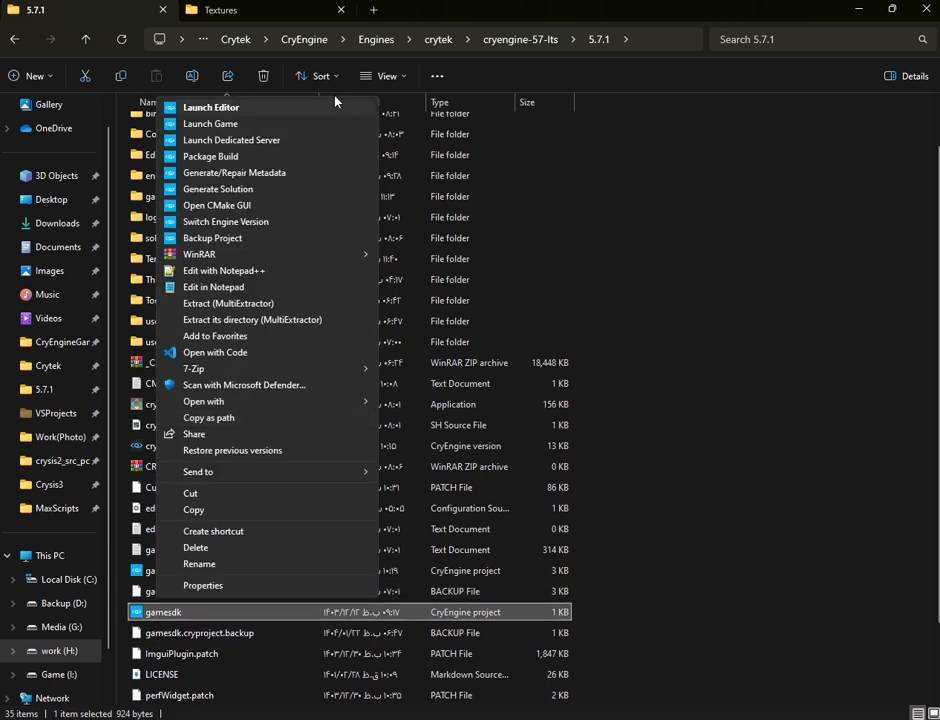
click(243, 124)
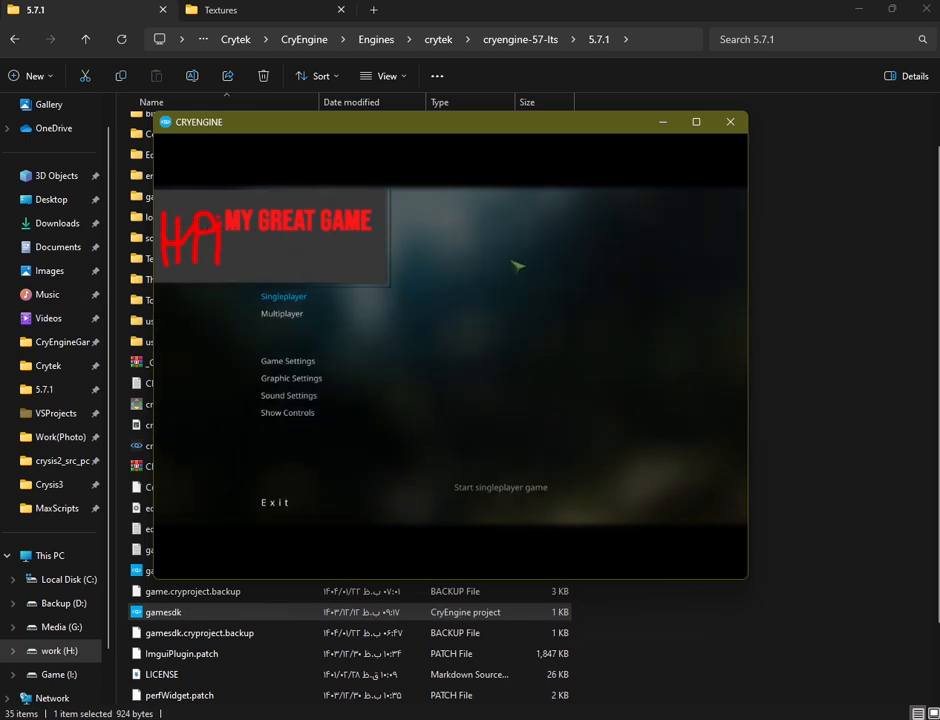
click(280, 504)
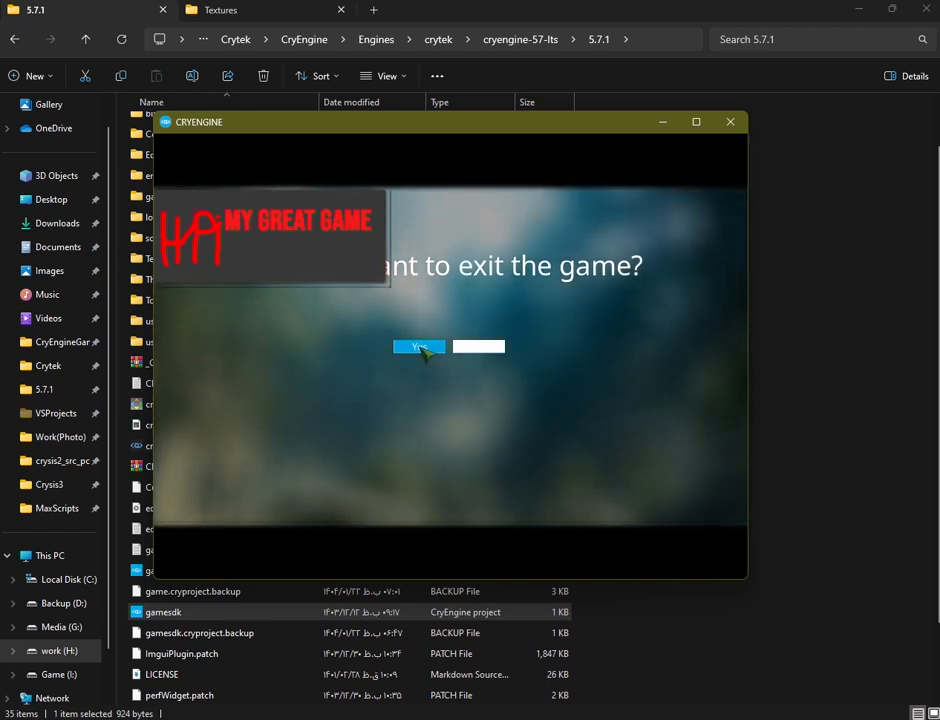
click(420, 347)
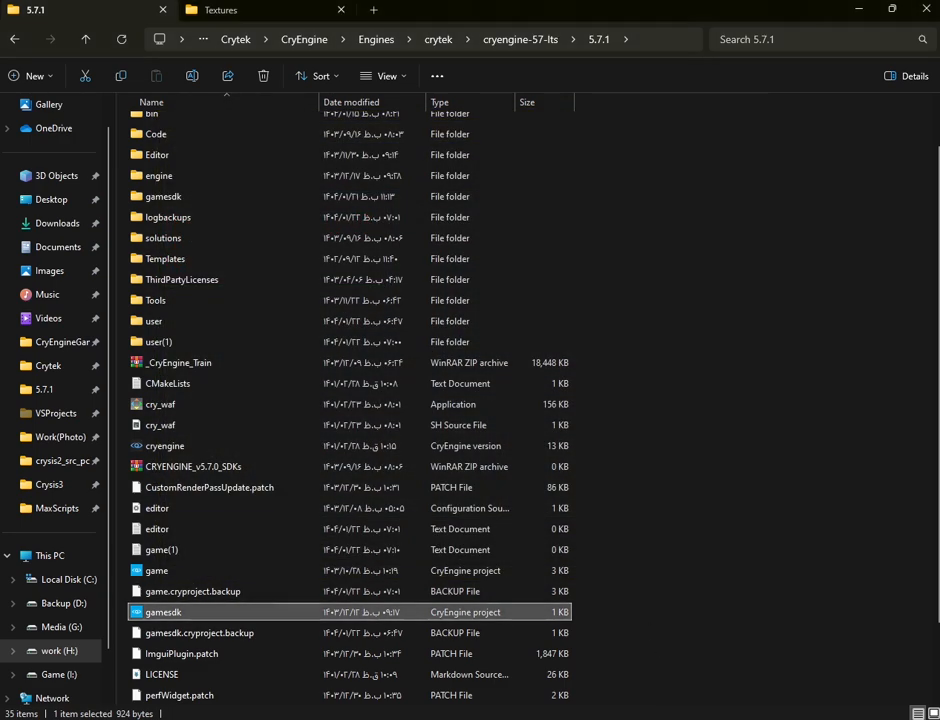
Switch back to Flow Graph, set the AddImage node's X to 100, and save all external graphs.
click(565, 595)
click(438, 357)
click(438, 357)
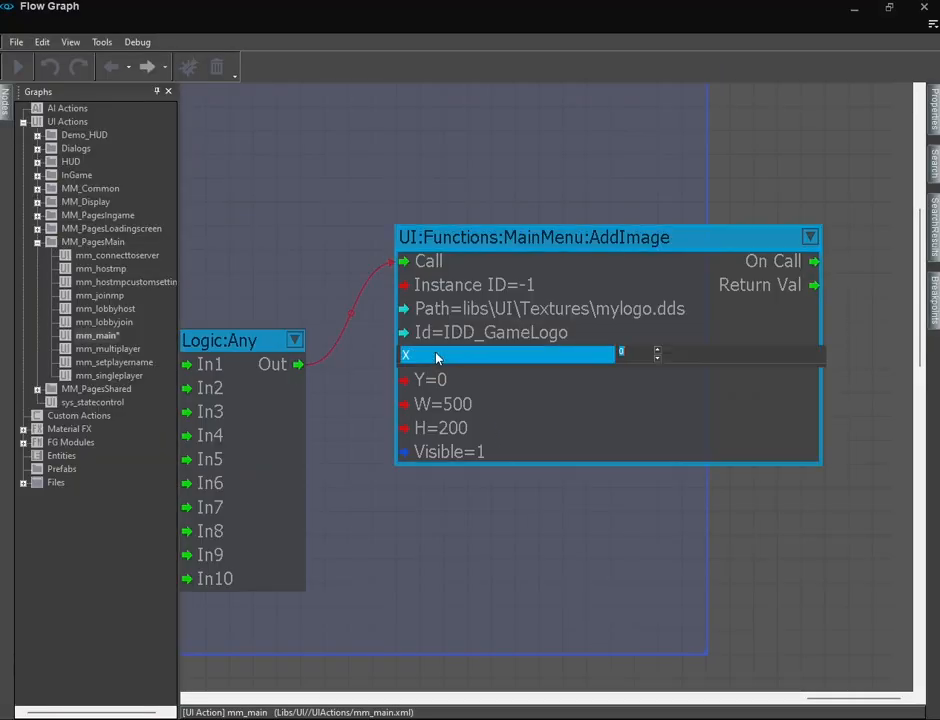
text(100)
key(Return)
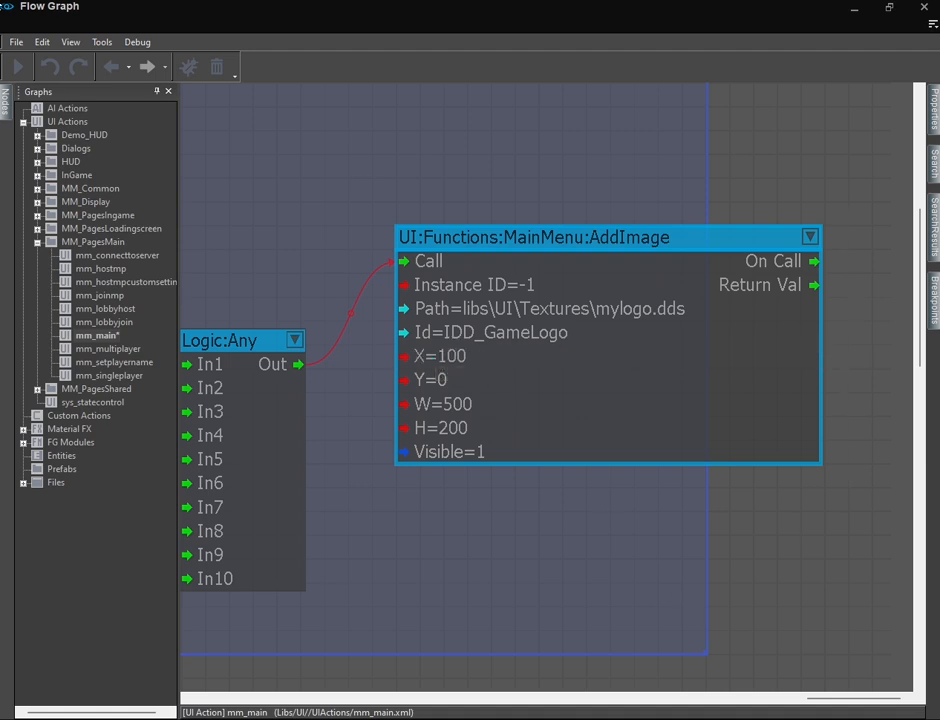
click(16, 42)
click(95, 159)
Relaunch the game from the gamesdk project to check the logo's new position in the main menu, and exit it.
click(854, 7)
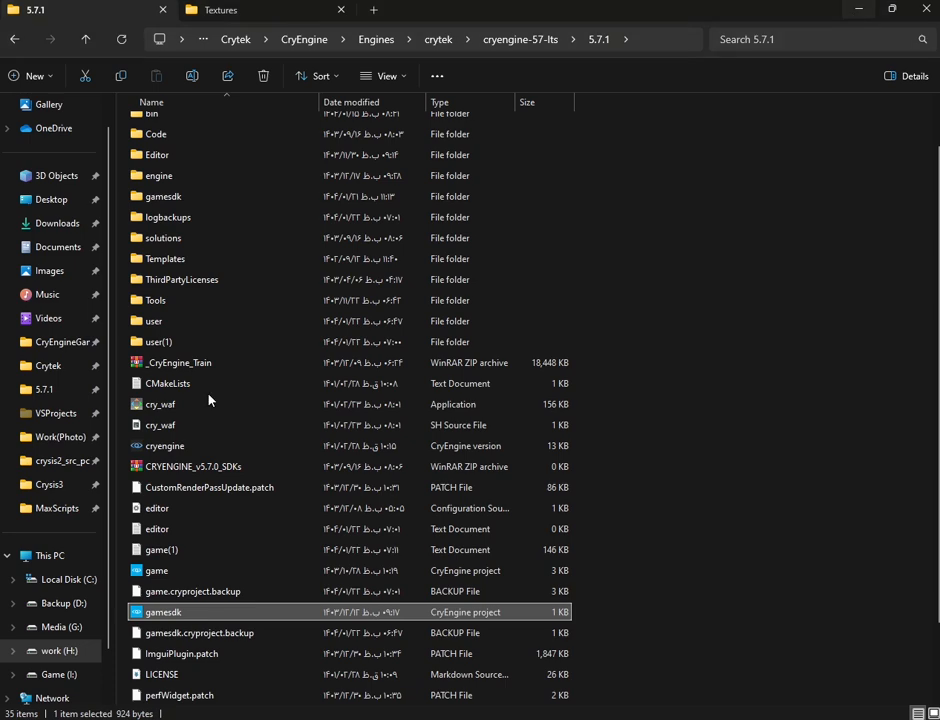
right_click(168, 612)
click(219, 598)
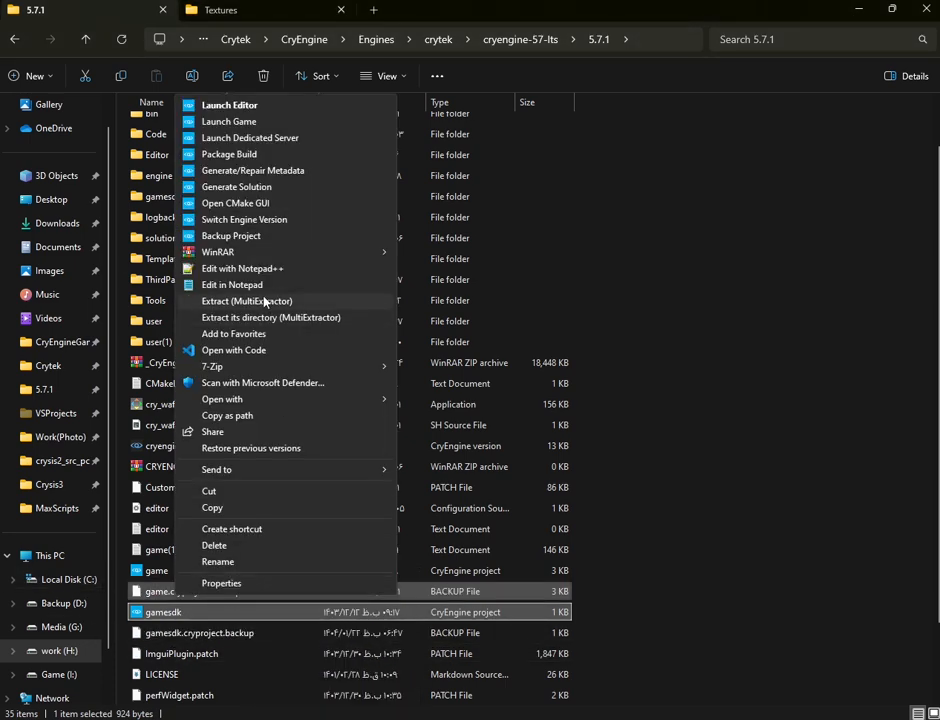
click(238, 126)
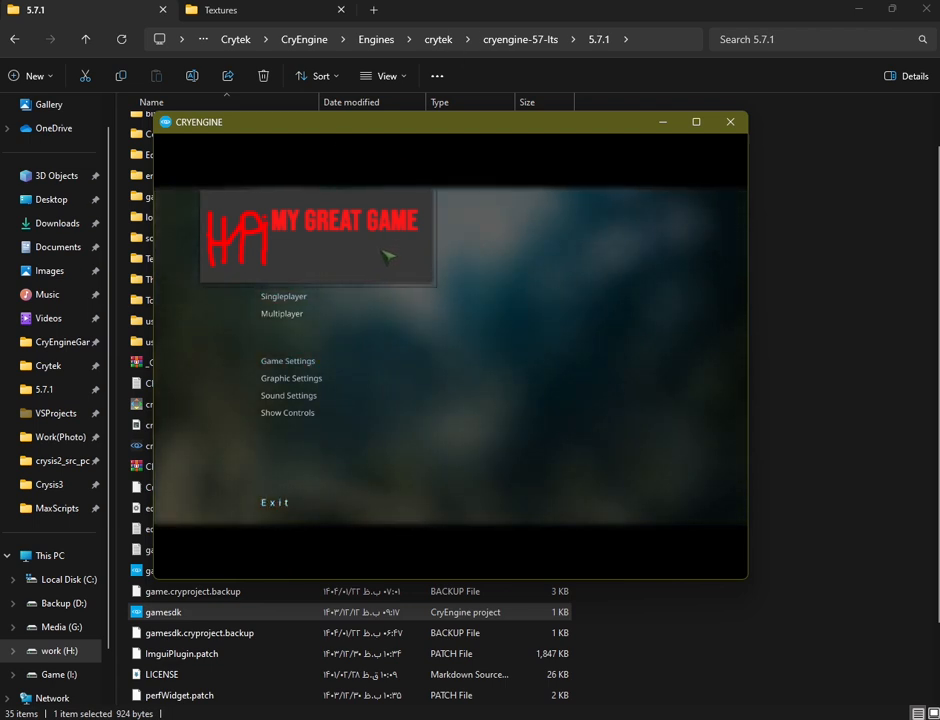
click(294, 510)
click(436, 350)
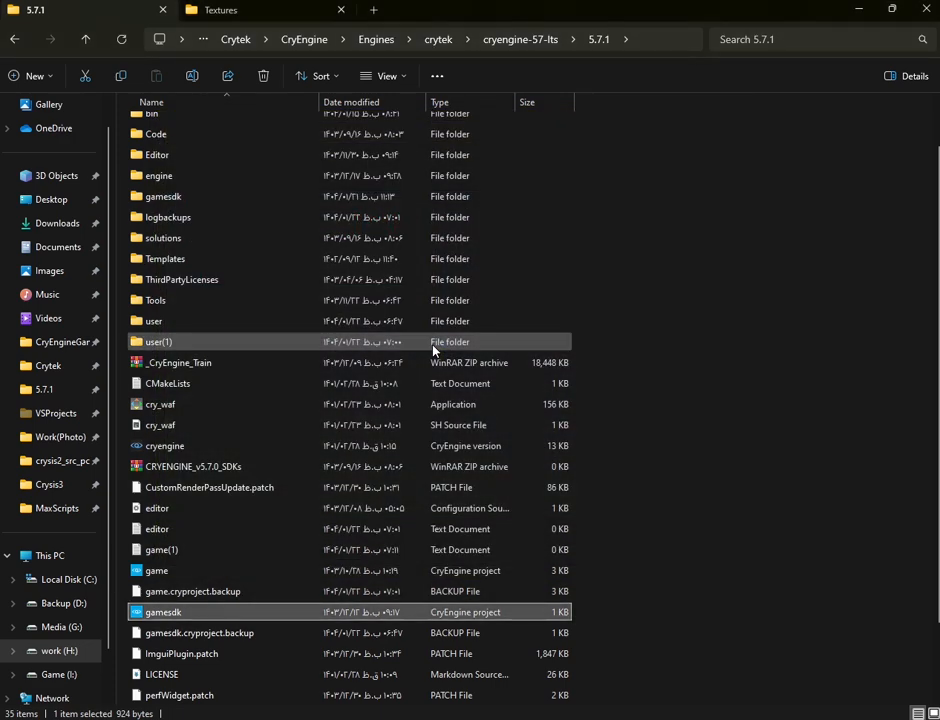
Preview the mylogo texture in the gamesdk\libs\UI\Textures folder and delete the file.
double_click(184, 198)
double_click(176, 212)
double_click(160, 230)
double_click(162, 127)
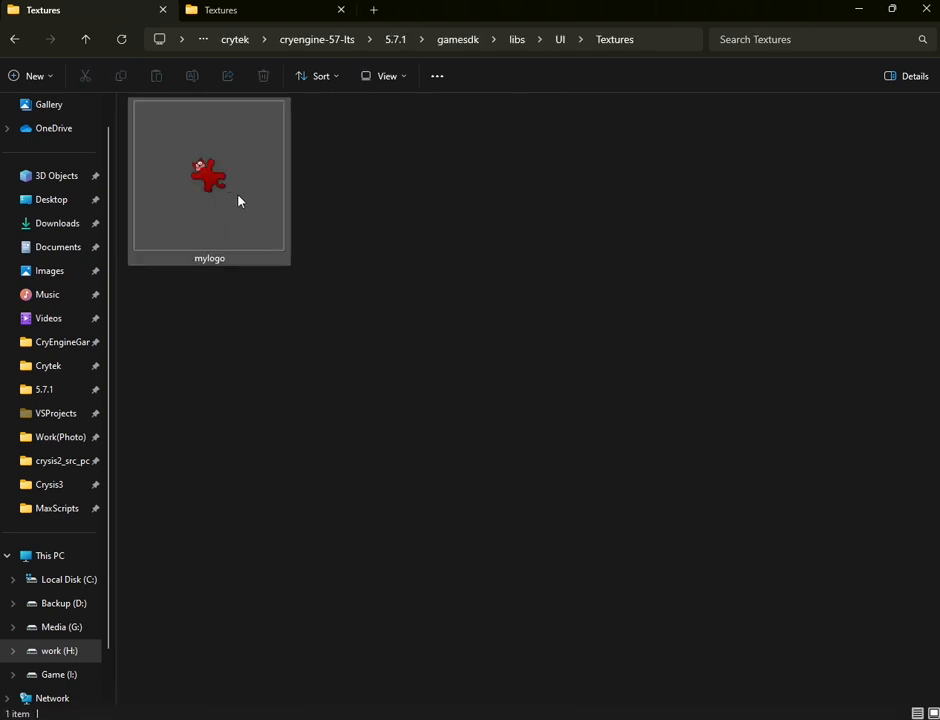
double_click(224, 199)
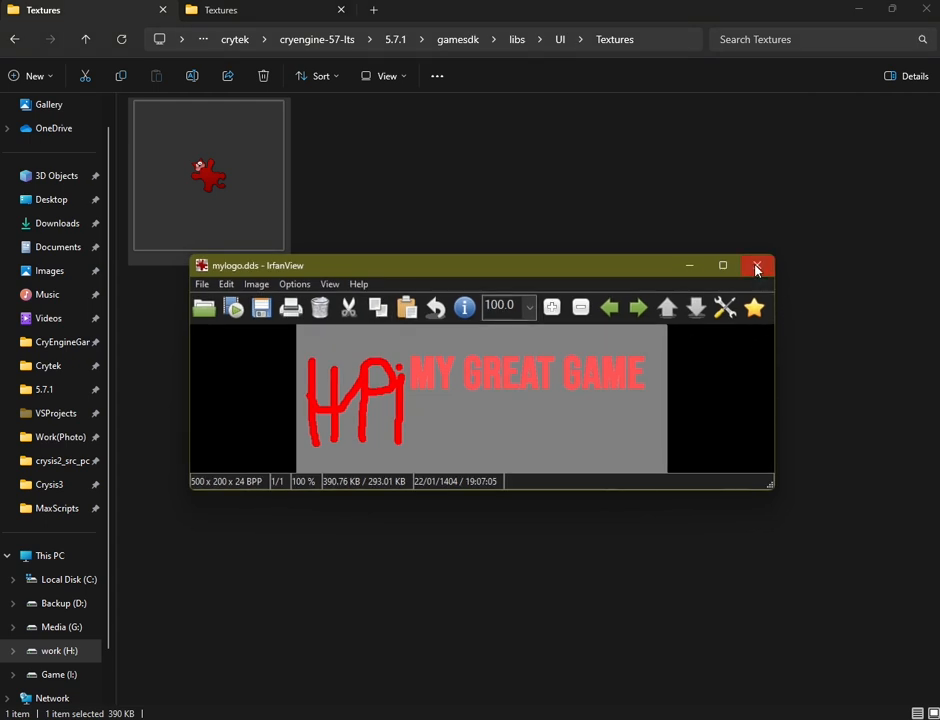
click(760, 264)
click(262, 78)
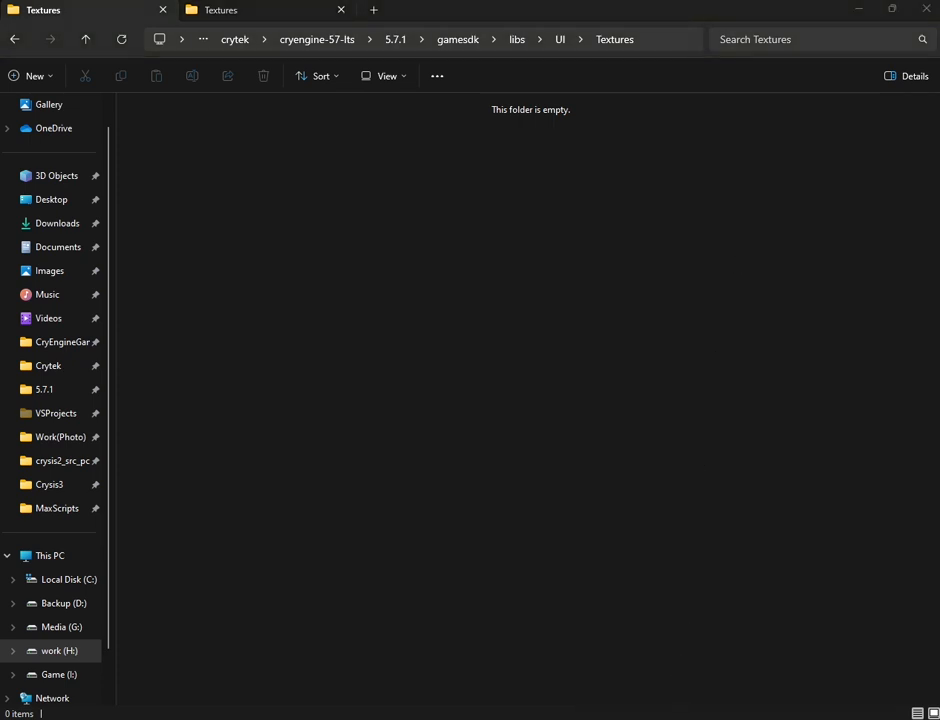
Switch to Photoshop, select the flower and the My Great Game text in mynewlogo.tif, and save the selection as a new alpha channel.
click(673, 674)
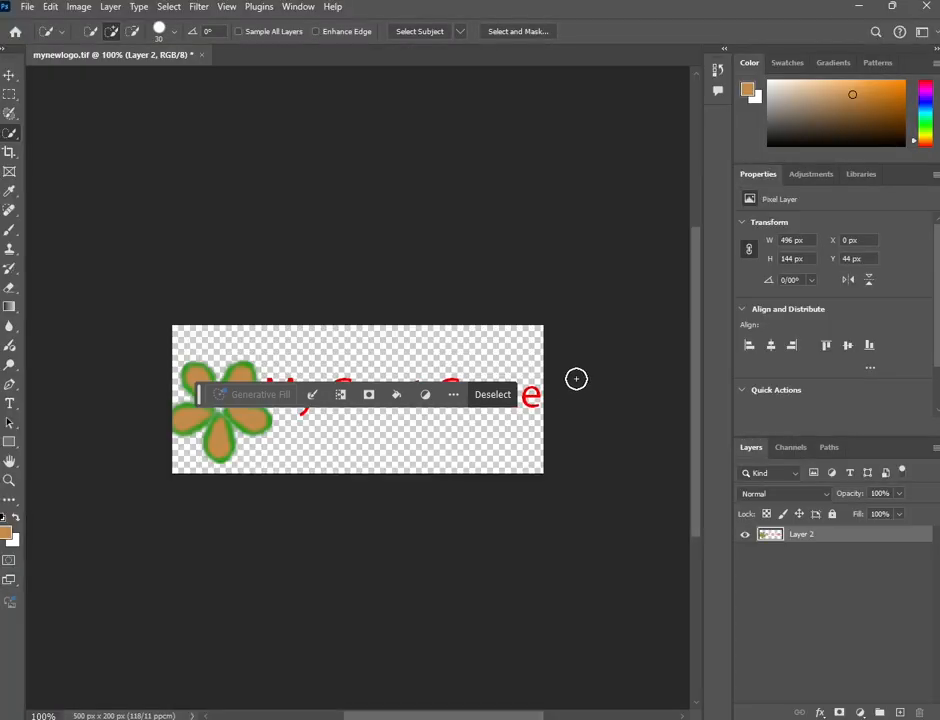
drag(200, 394, 204, 604)
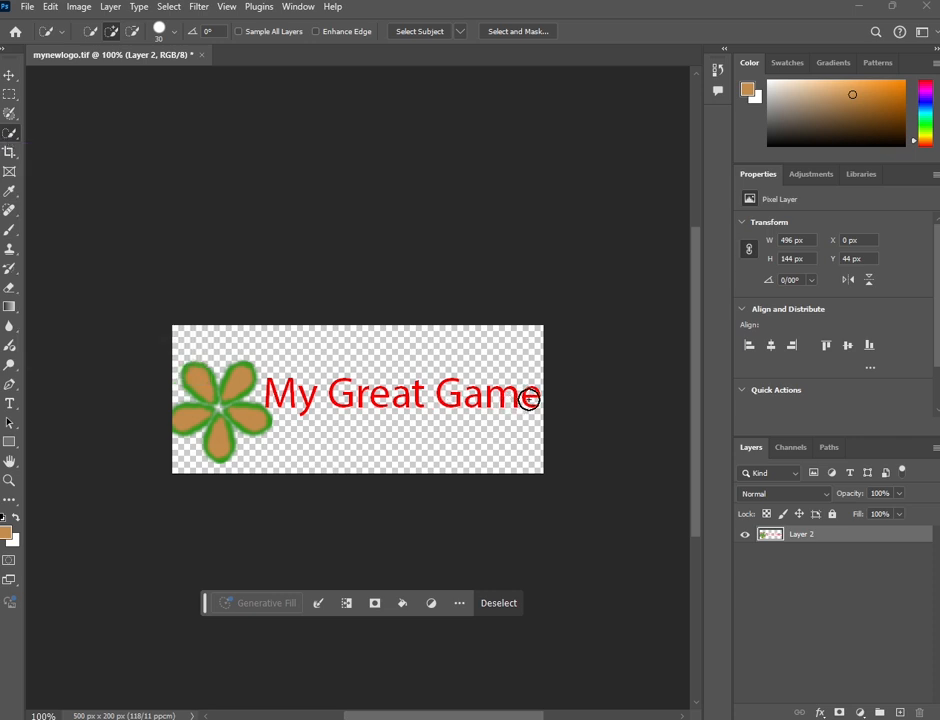
mouse_move(539, 397)
mouse_down()
mouse_move(371, 390)
mouse_move(239, 399)
mouse_up()
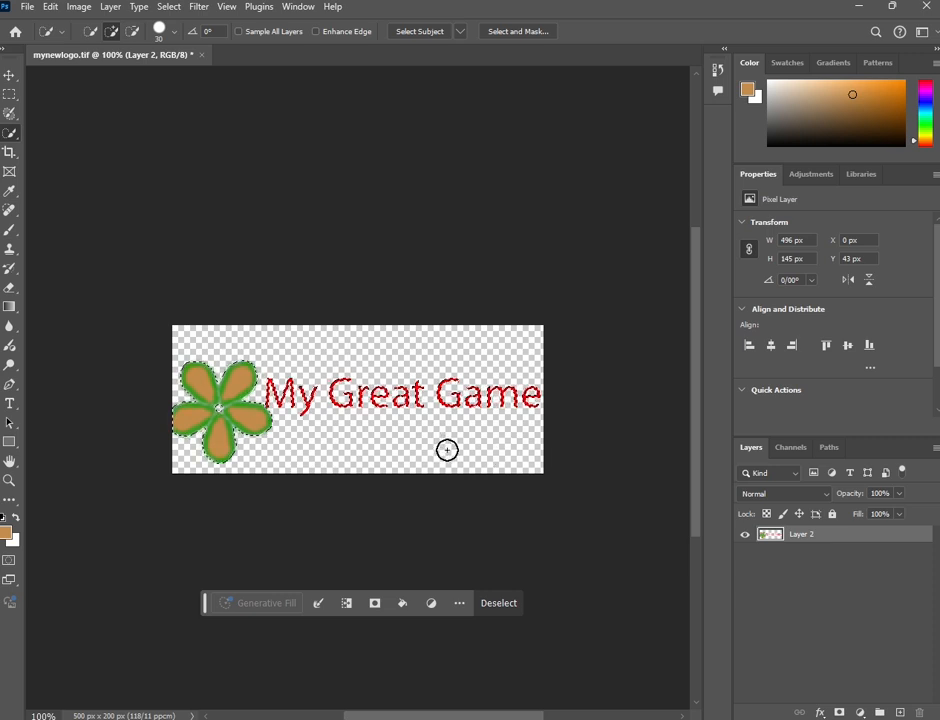
click(791, 448)
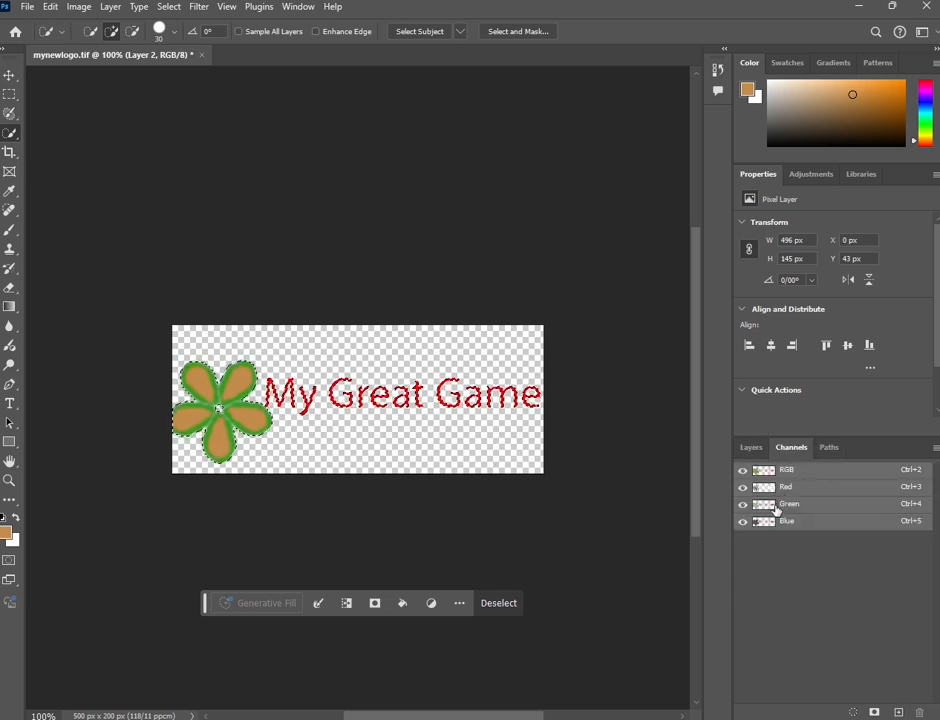
click(875, 711)
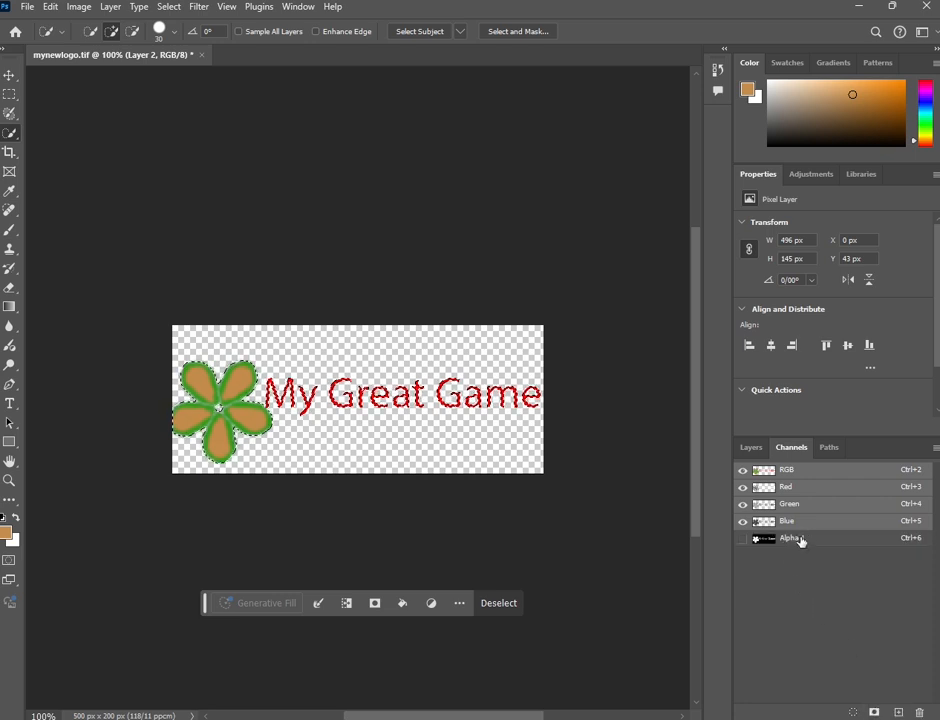
View the alpha channel on its own, clear the selection, and make the RGB channels visible again.
click(742, 538)
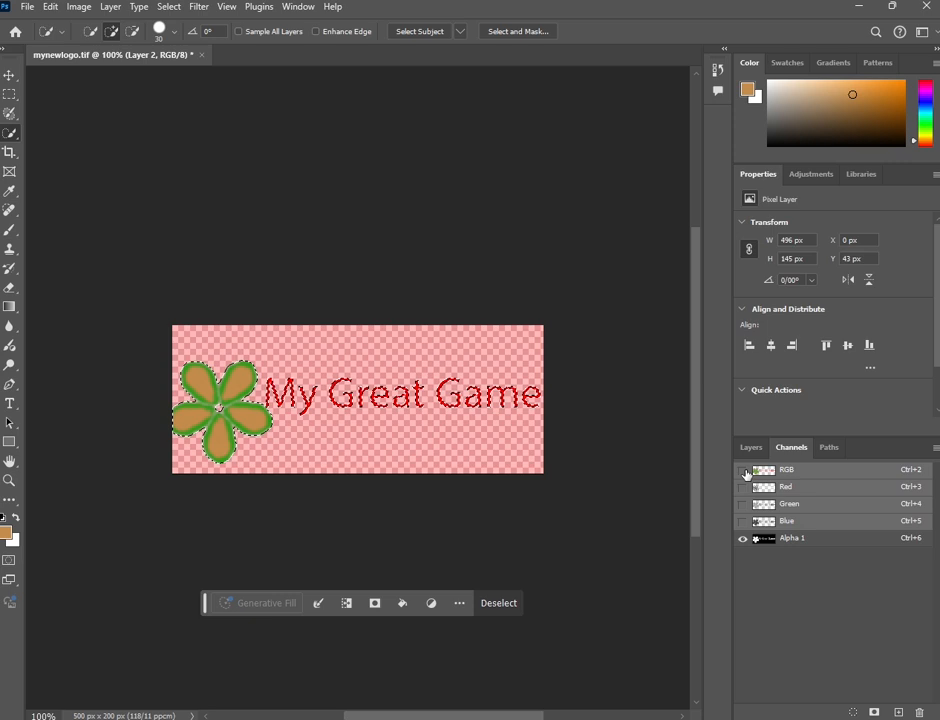
click(743, 470)
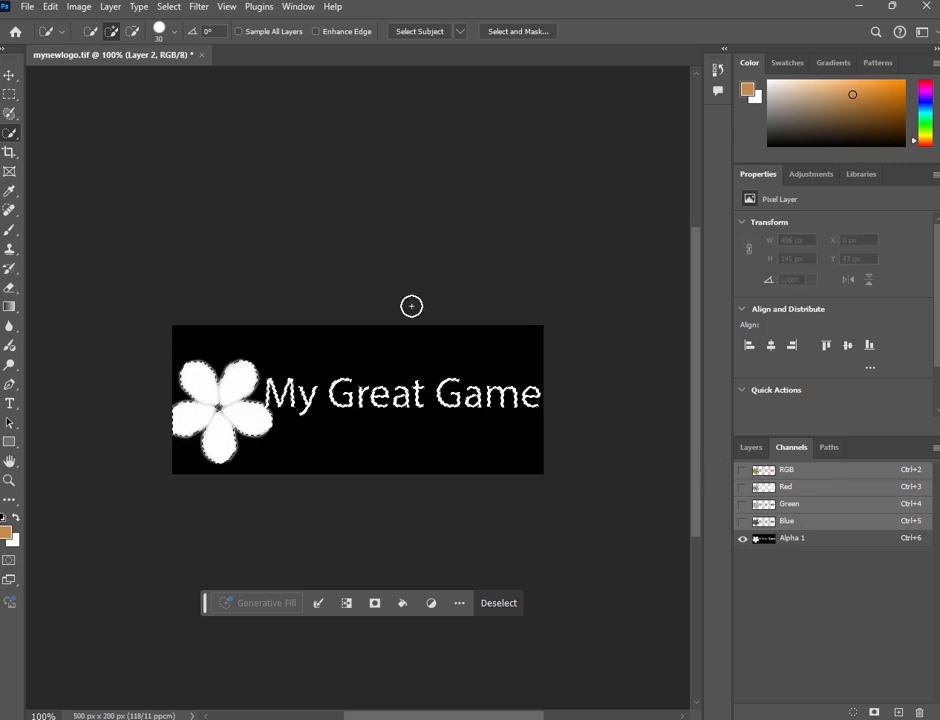
key(ctrl+d)
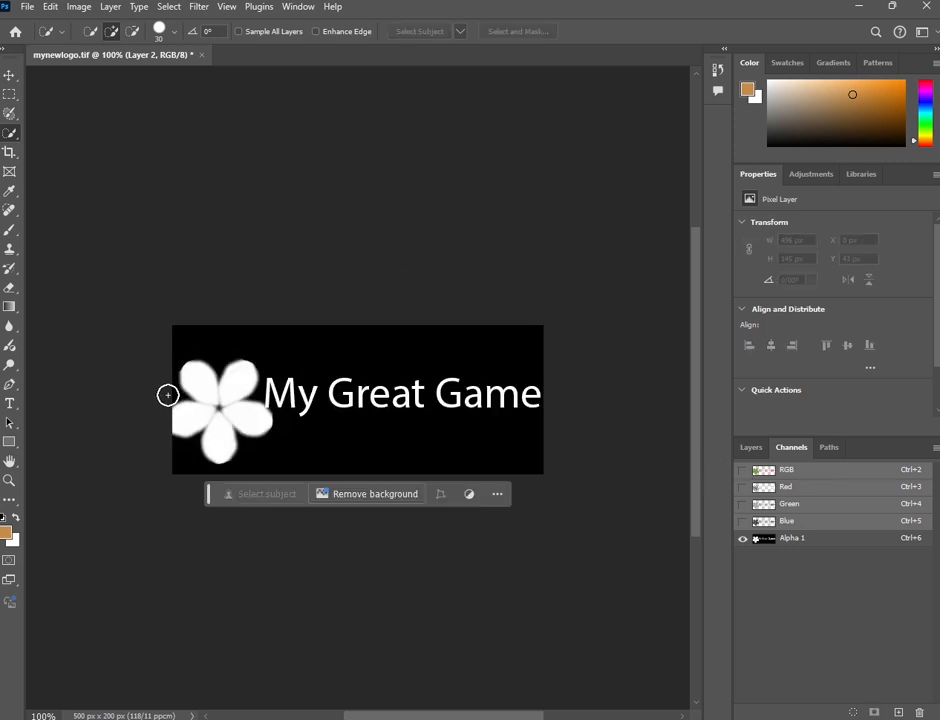
click(743, 470)
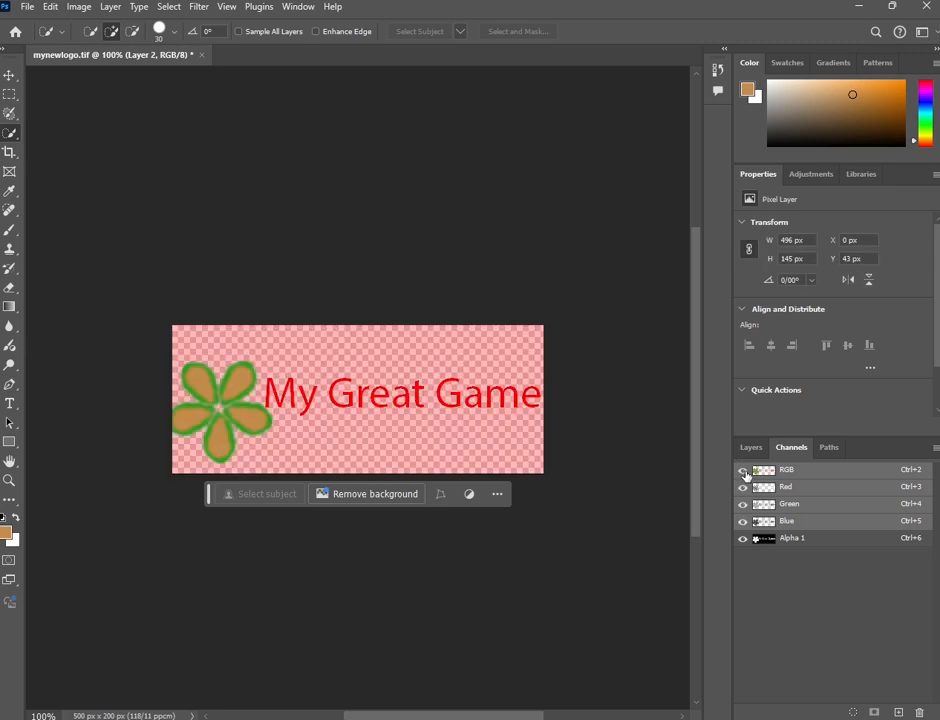
Start saving a copy of the logo image, choosing the CryTIFPlugin file format with alpha channels included.
click(750, 447)
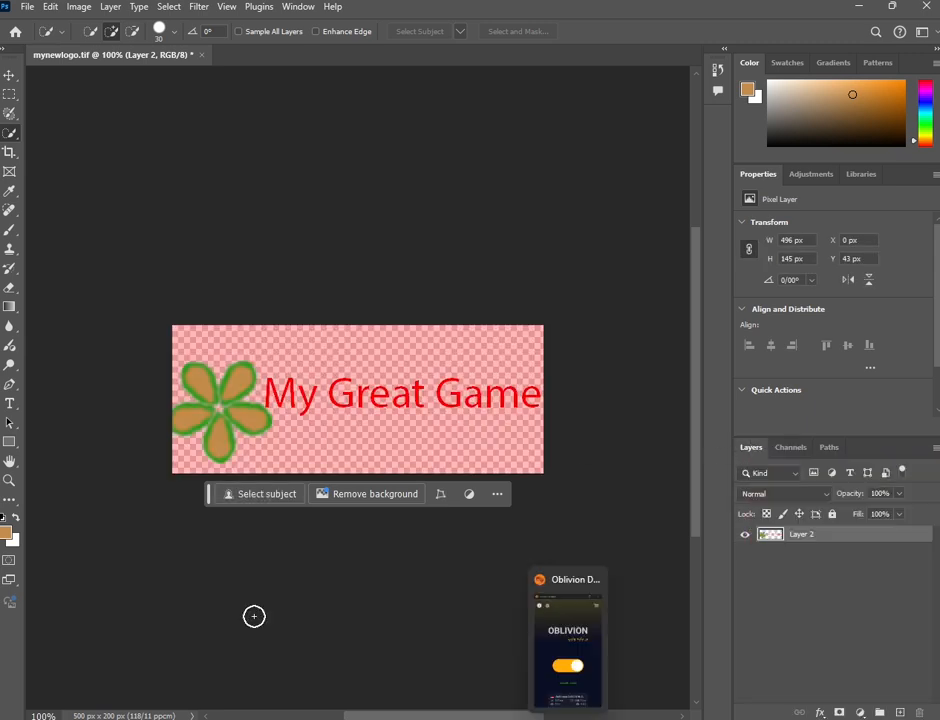
click(28, 8)
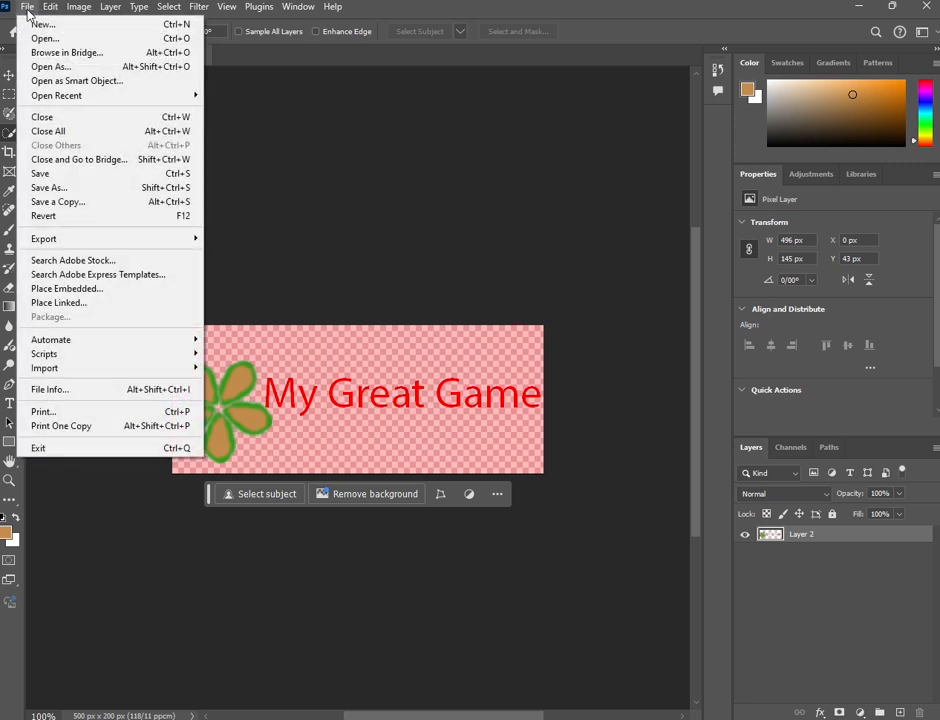
click(56, 203)
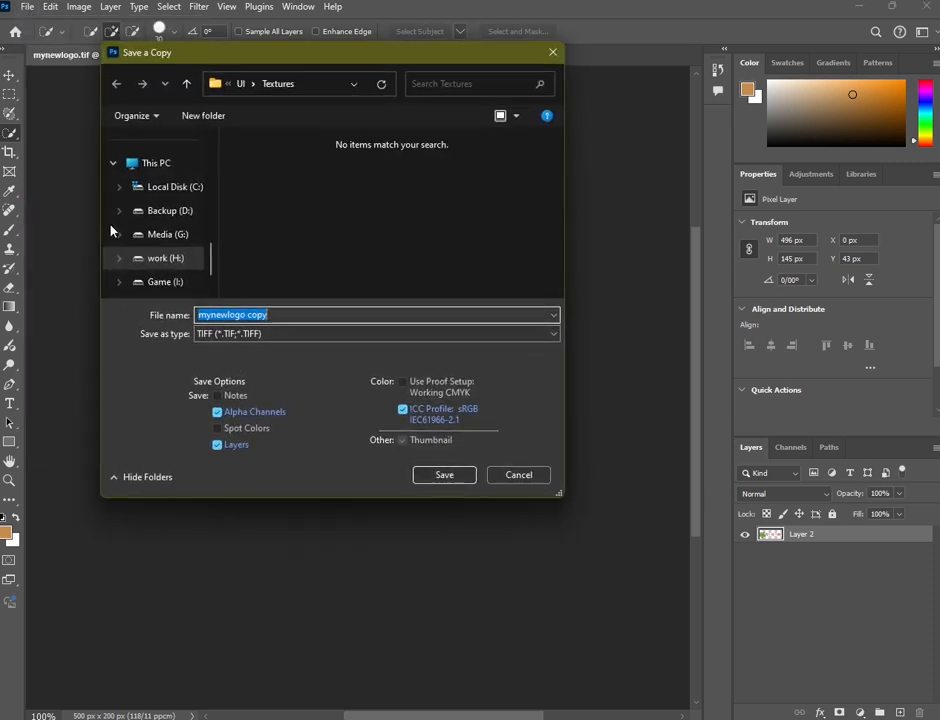
click(268, 336)
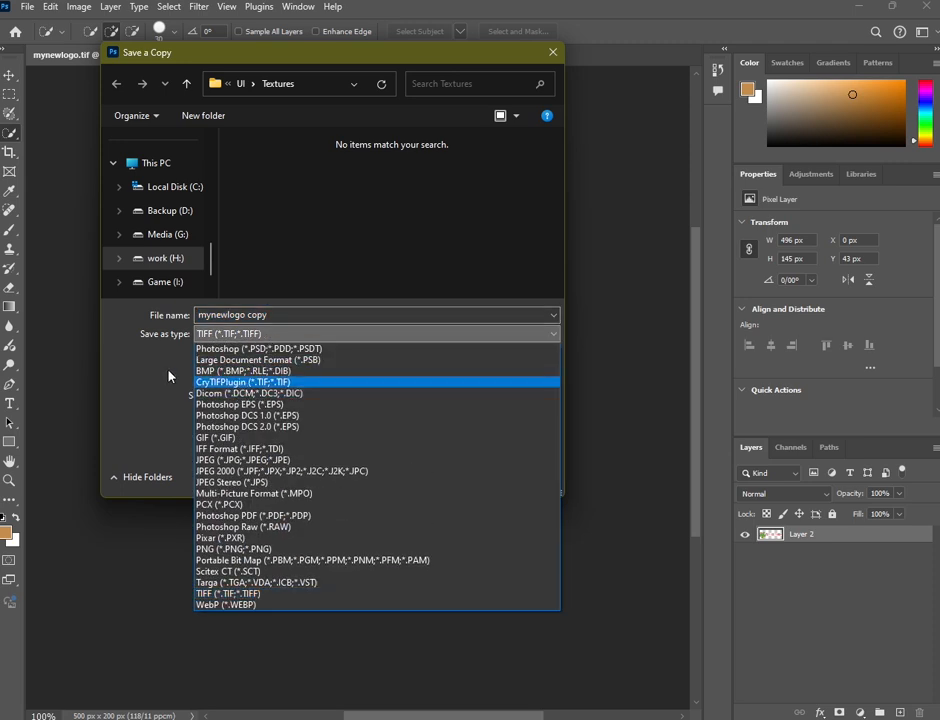
click(223, 384)
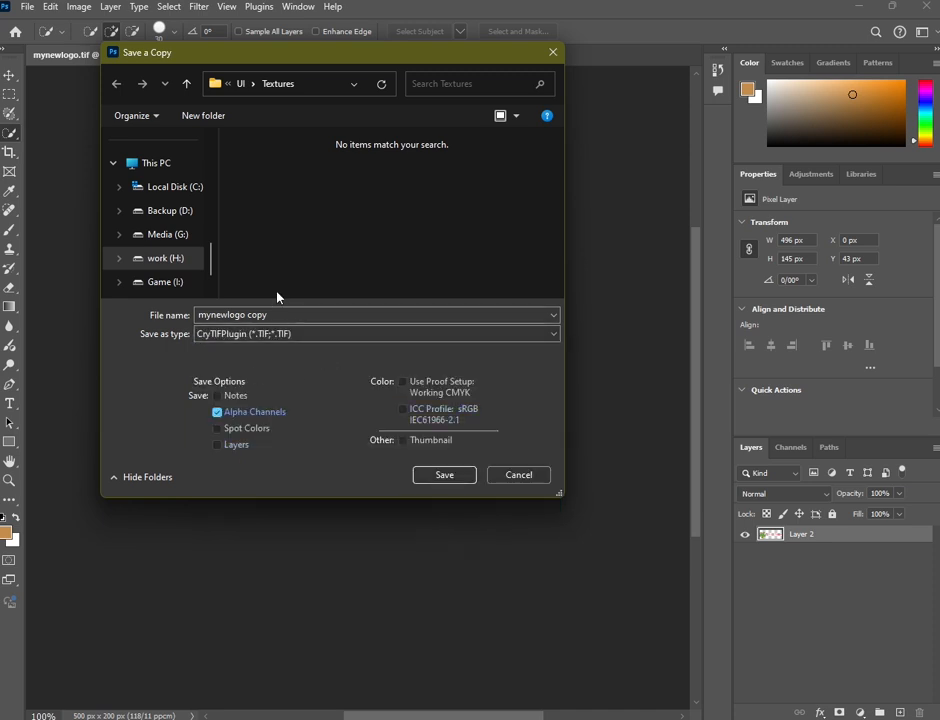
Check that the destination is gamesdk\libs\UI\Textures, name the copy mynewlogo, and save it.
click(353, 84)
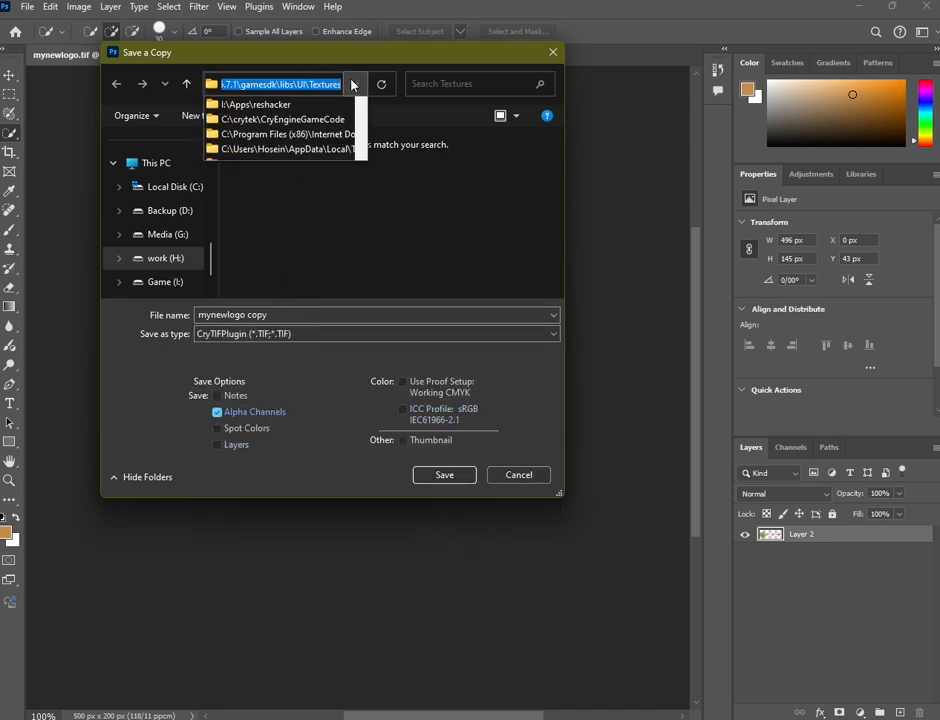
click(352, 86)
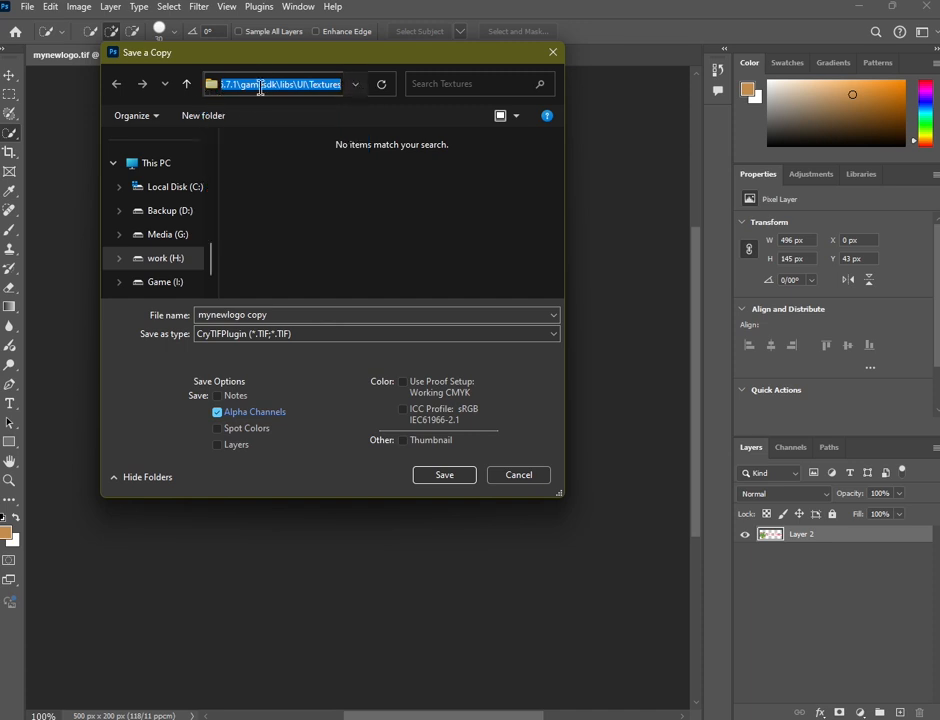
drag(264, 84, 334, 82)
click(308, 84)
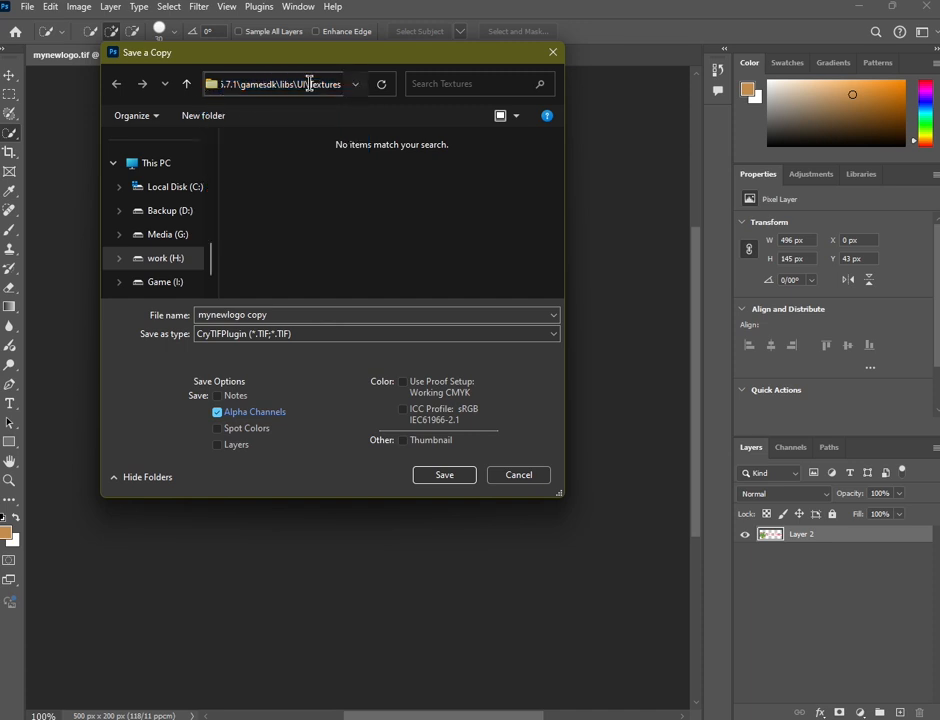
click(268, 315)
click(305, 315)
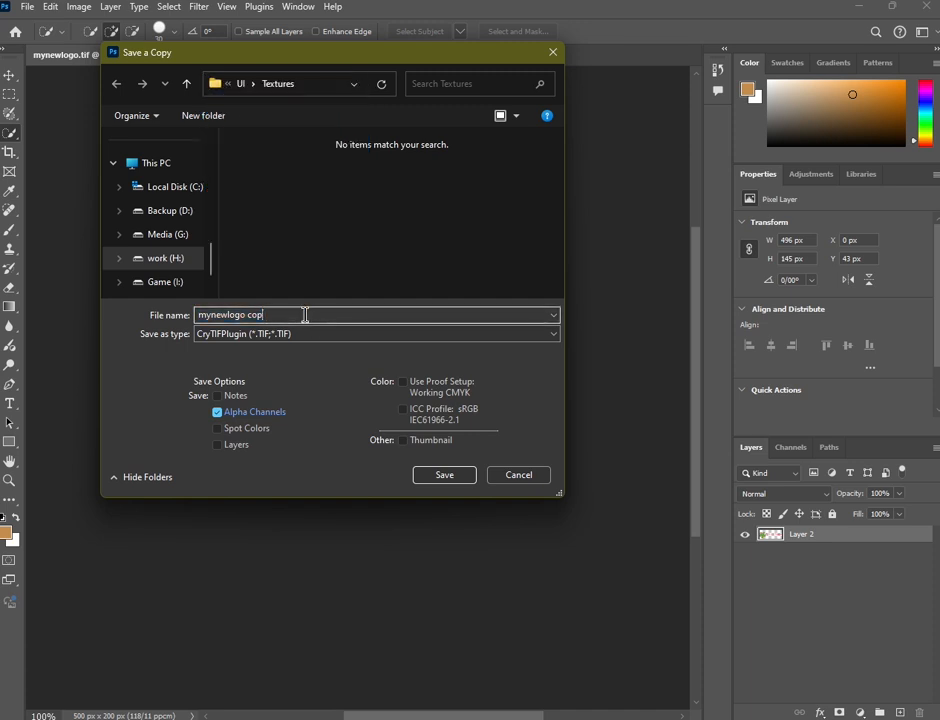
key(BackSpace)
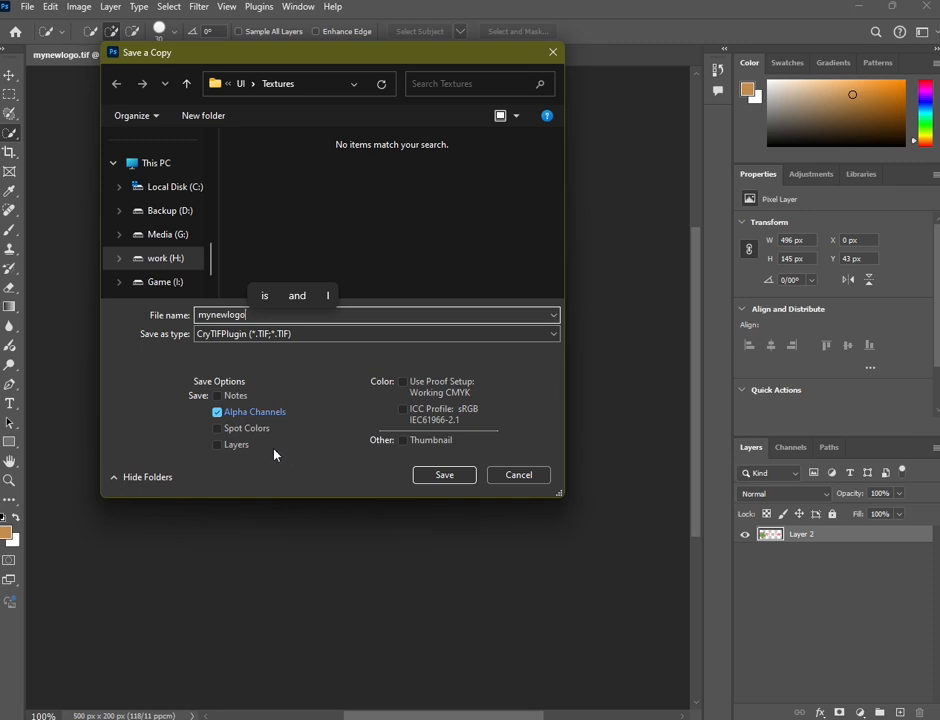
click(446, 476)
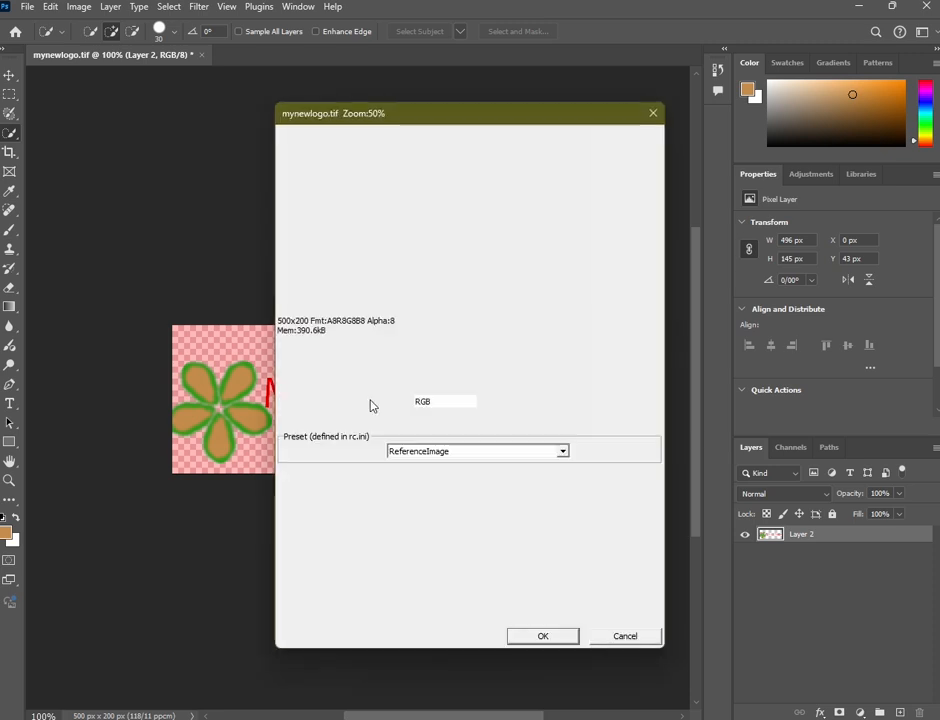
Set the texture export preset for mynewlogo.tif to UserInterface_Lossless.
drag(461, 122, 384, 96)
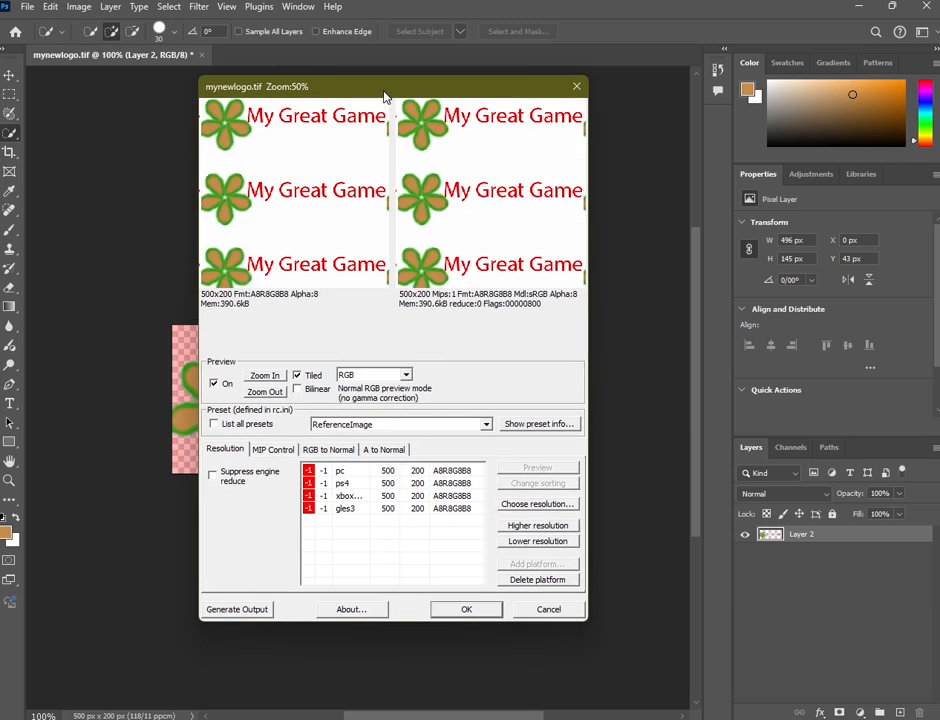
click(485, 424)
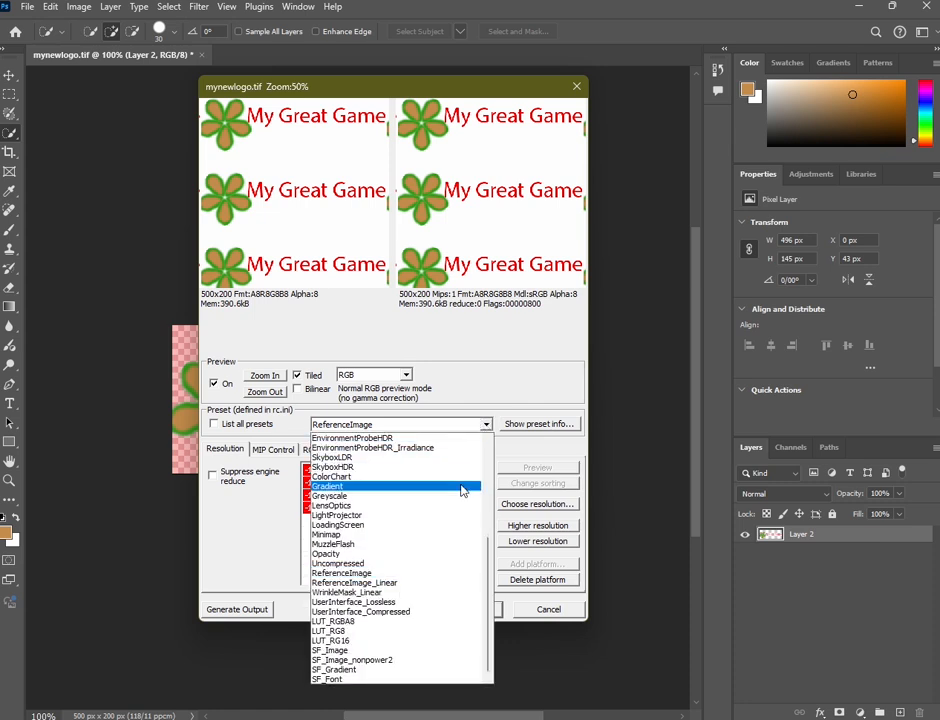
click(385, 603)
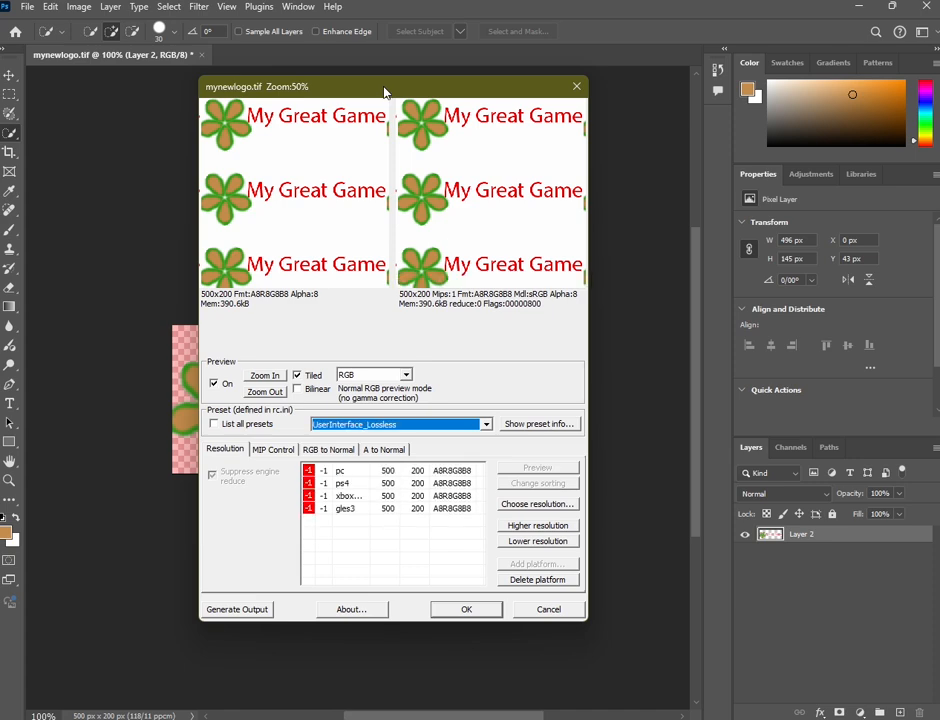
drag(377, 90, 378, 70)
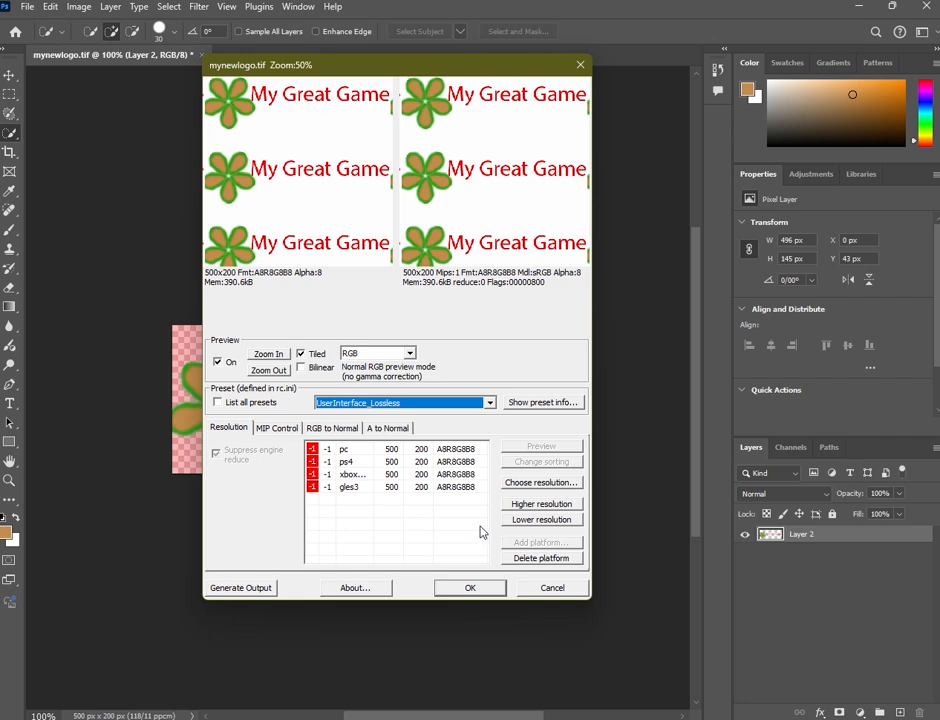
Look through the MIP Control, RGB to Normal and Resolution settings, and generate the texture output.
click(270, 429)
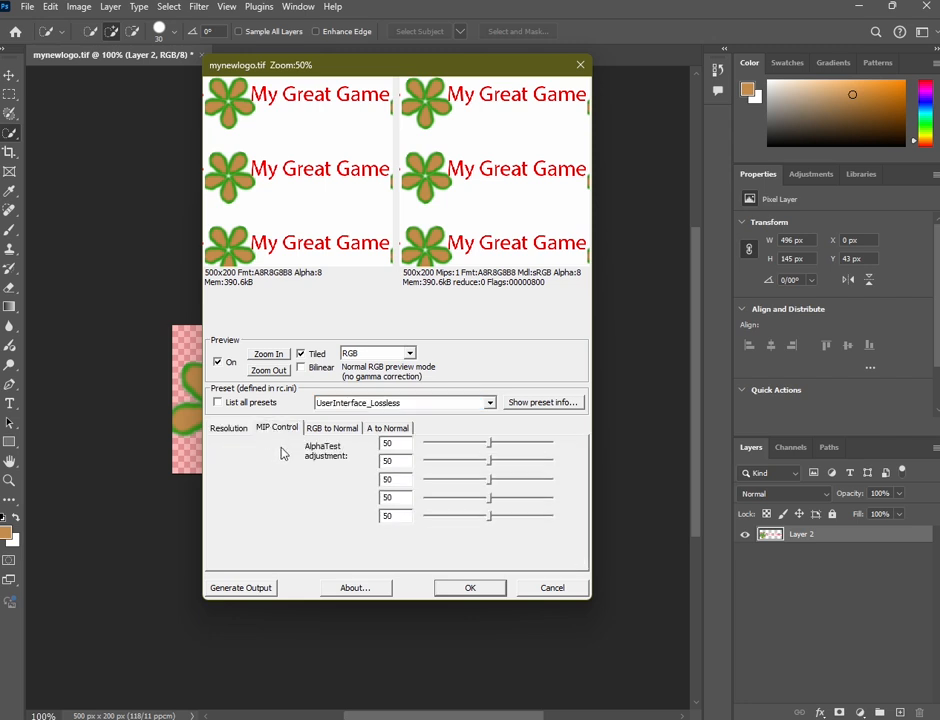
click(338, 428)
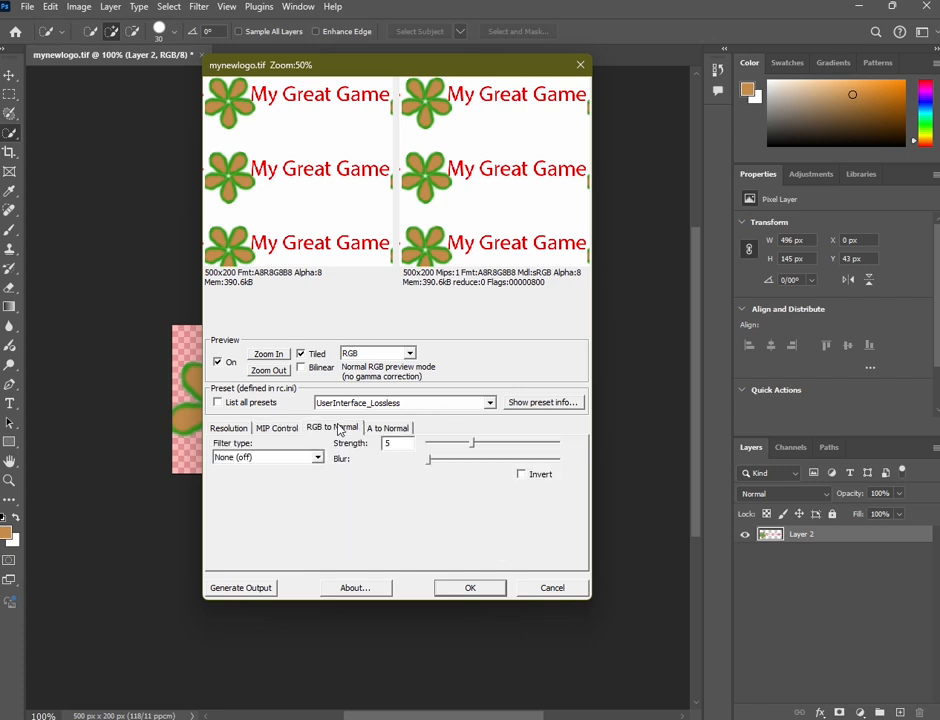
click(397, 428)
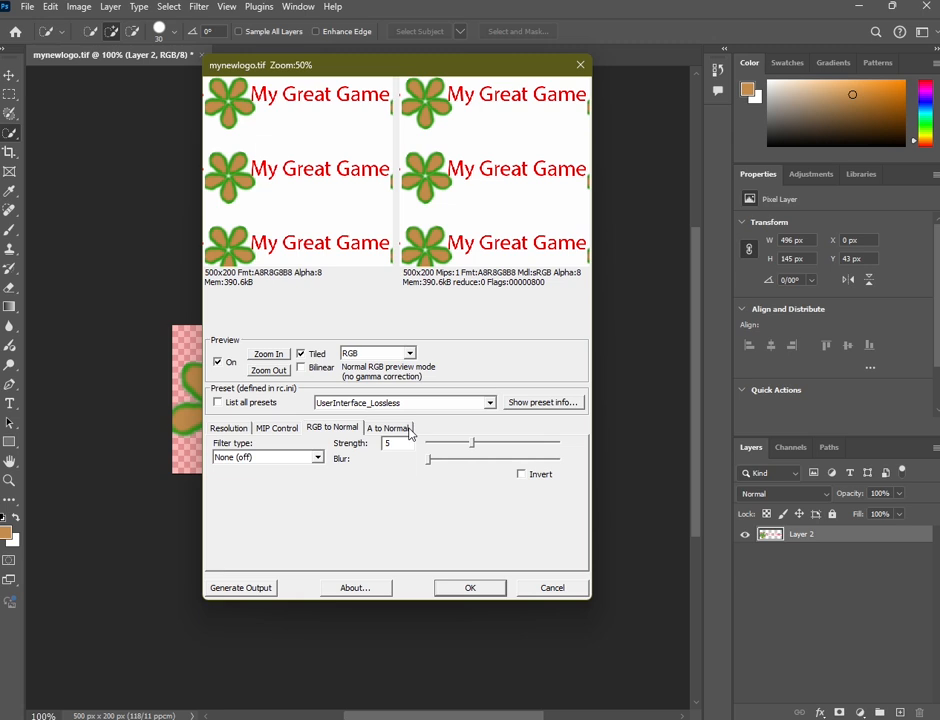
click(236, 432)
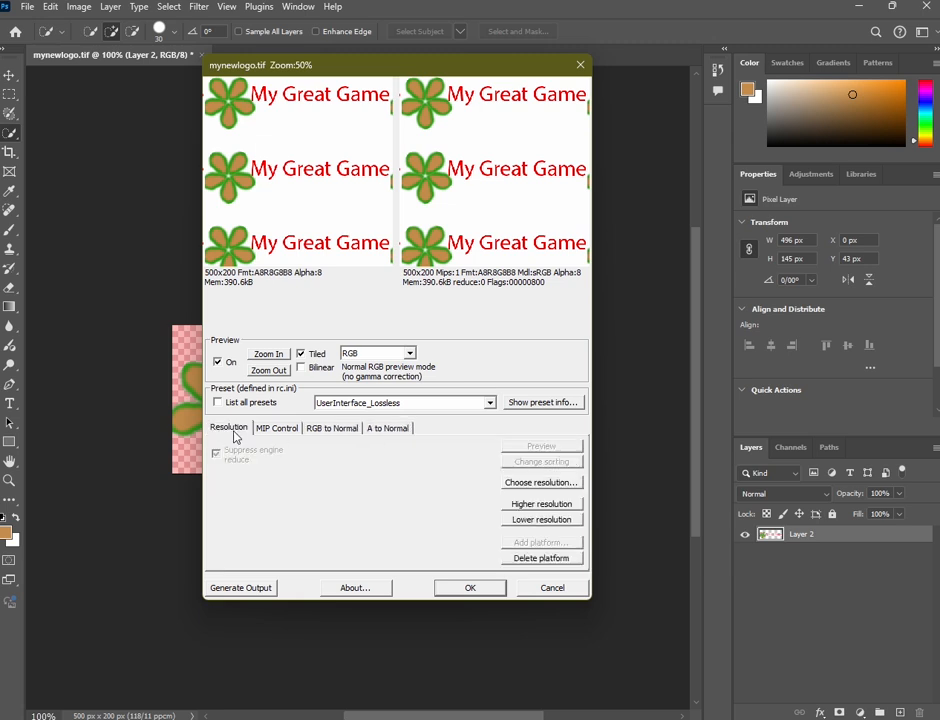
click(244, 588)
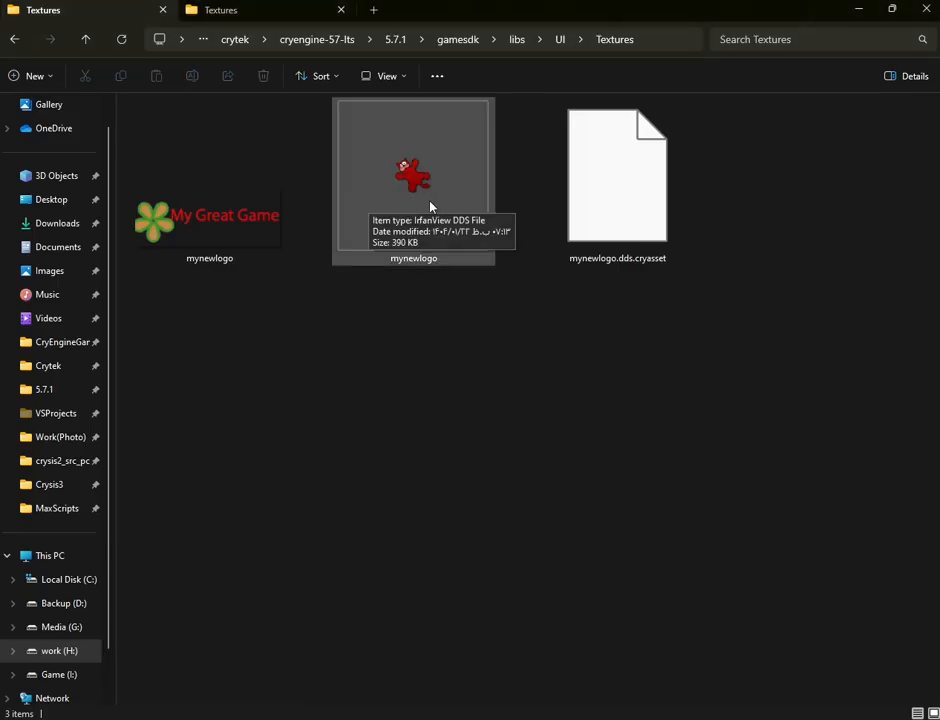
Preview mynewlogo.dds and mynewlogo.tif from the Textures folder in IrfanView, and confirm the CryTIF export dialog.
double_click(390, 187)
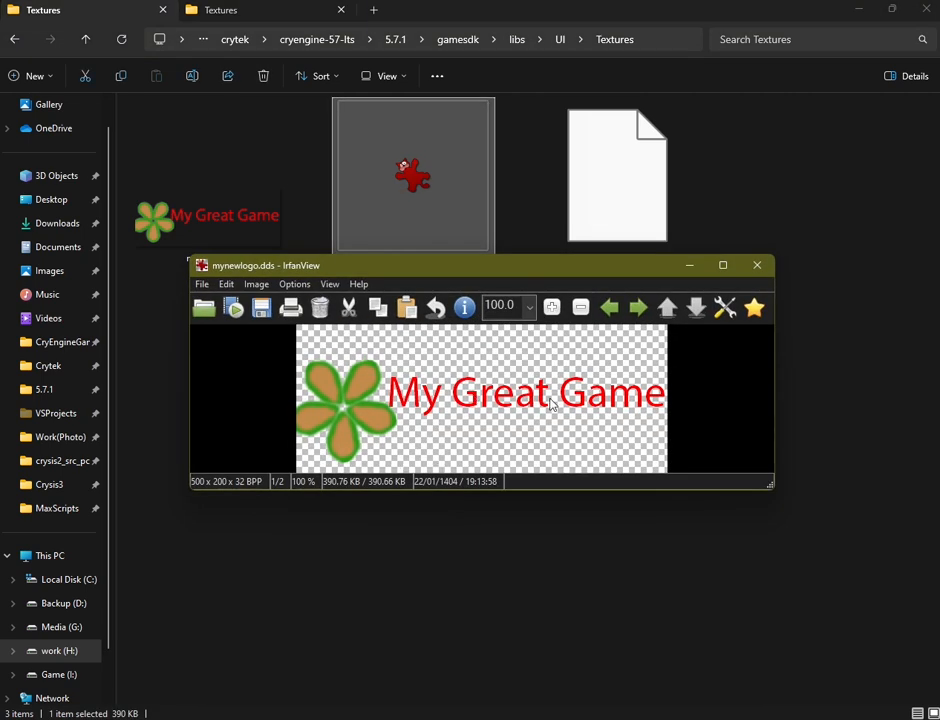
click(756, 266)
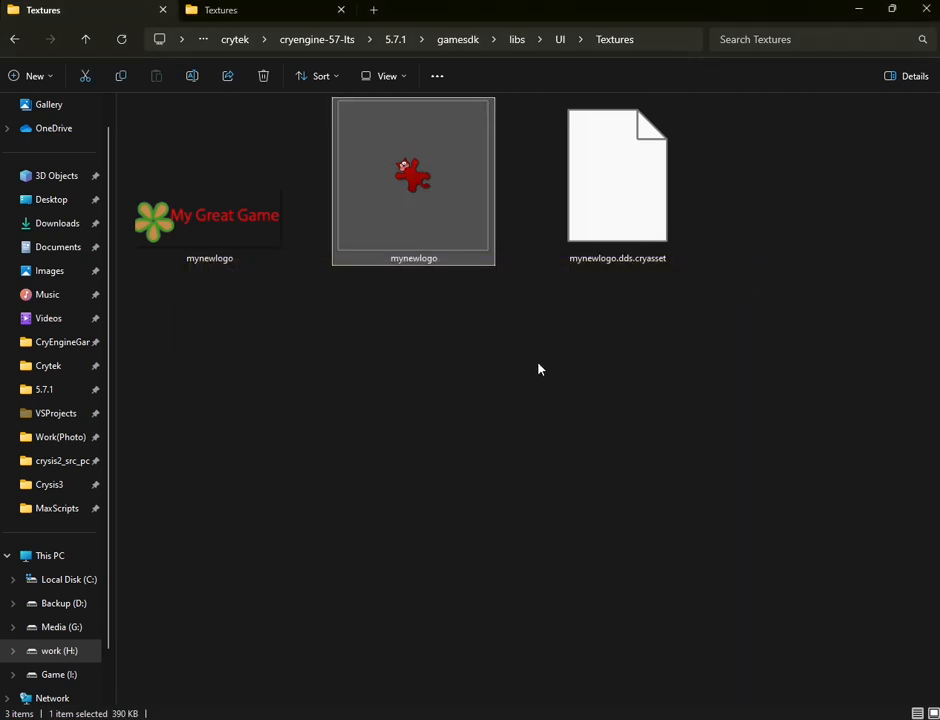
double_click(220, 183)
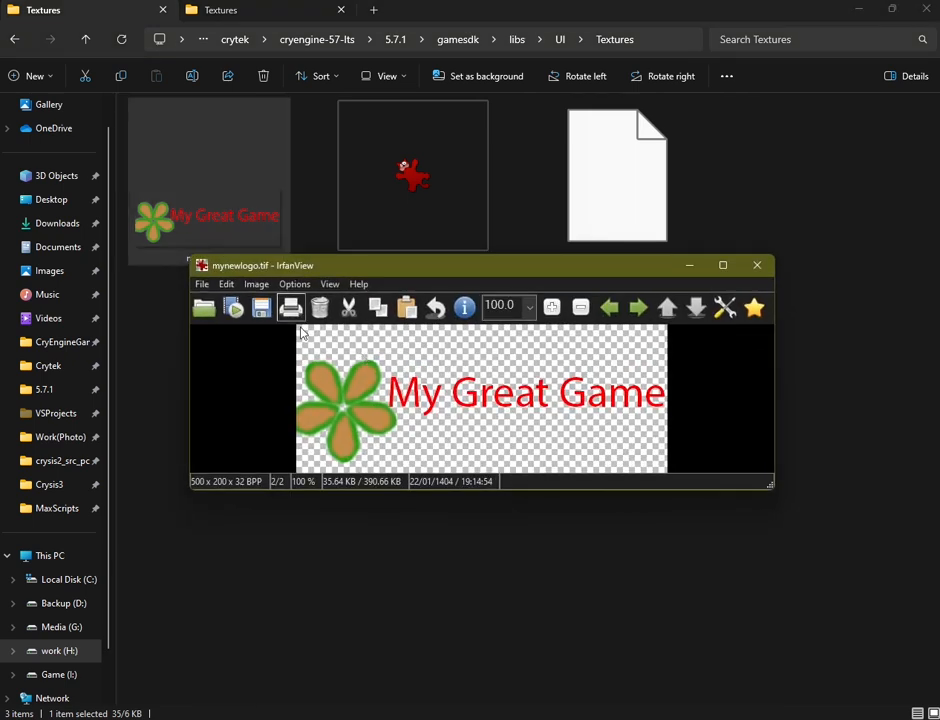
click(757, 265)
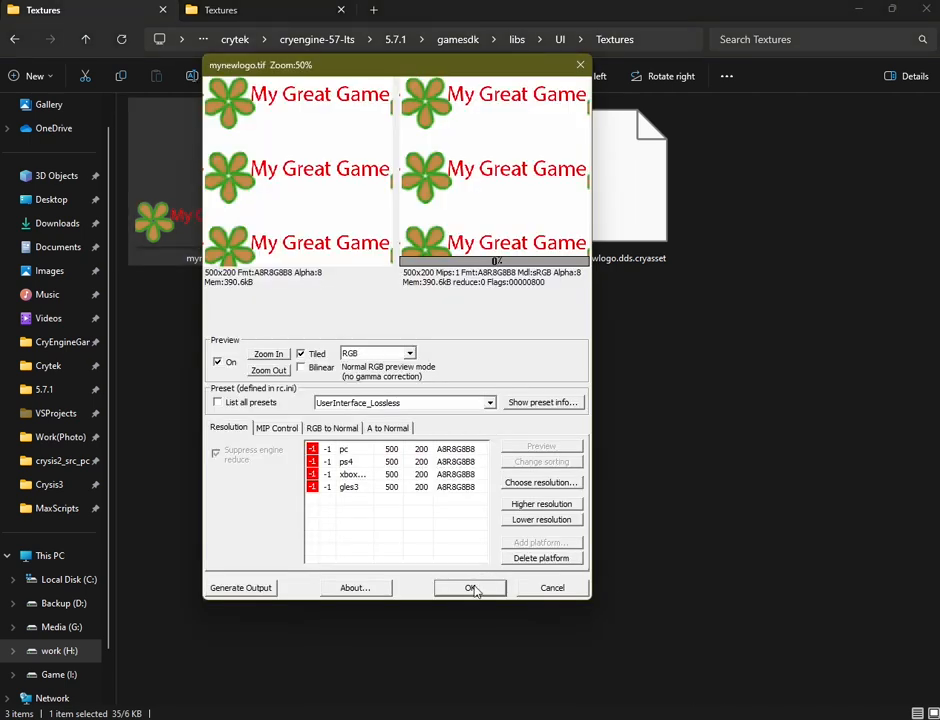
click(472, 588)
click(559, 375)
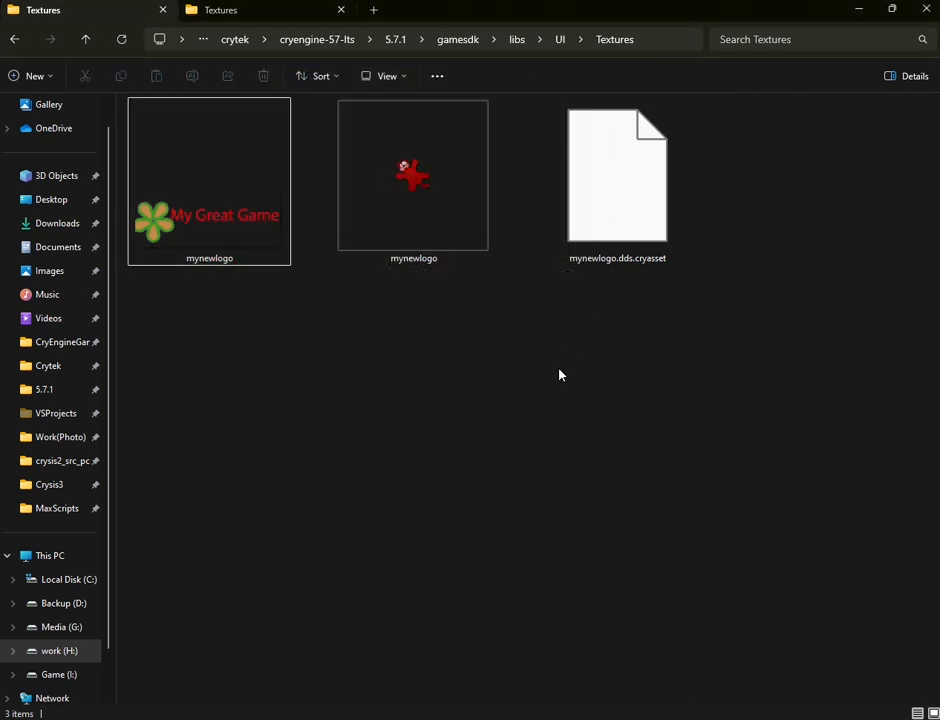
Switch to the Flow Graph and set the AddImage node's path to libs\UI\Textures\mynewlogo.dds.
mouse_move(535, 718)
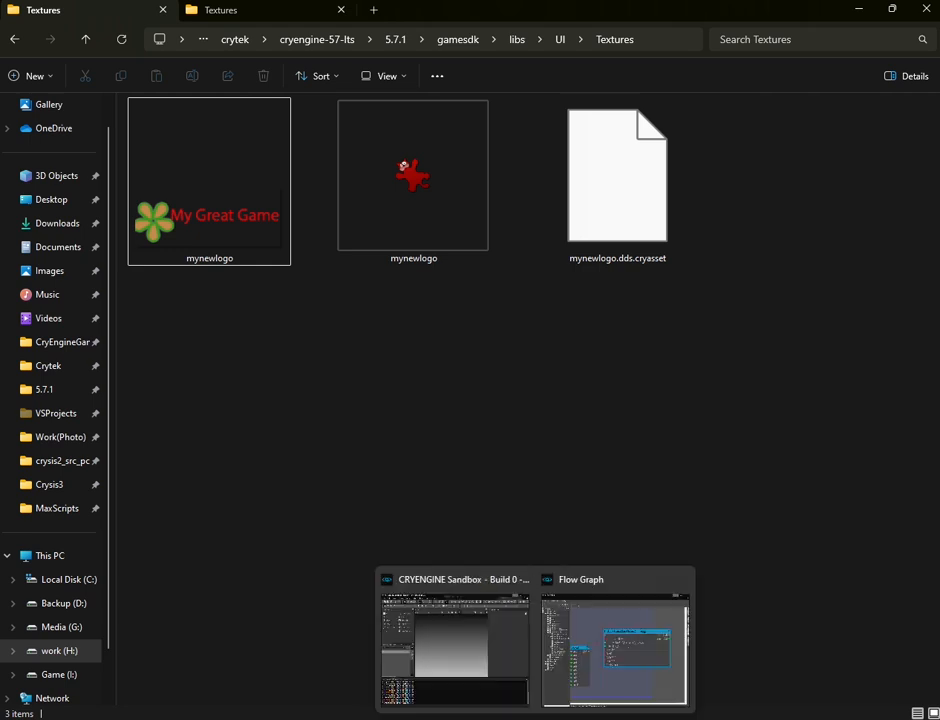
click(596, 676)
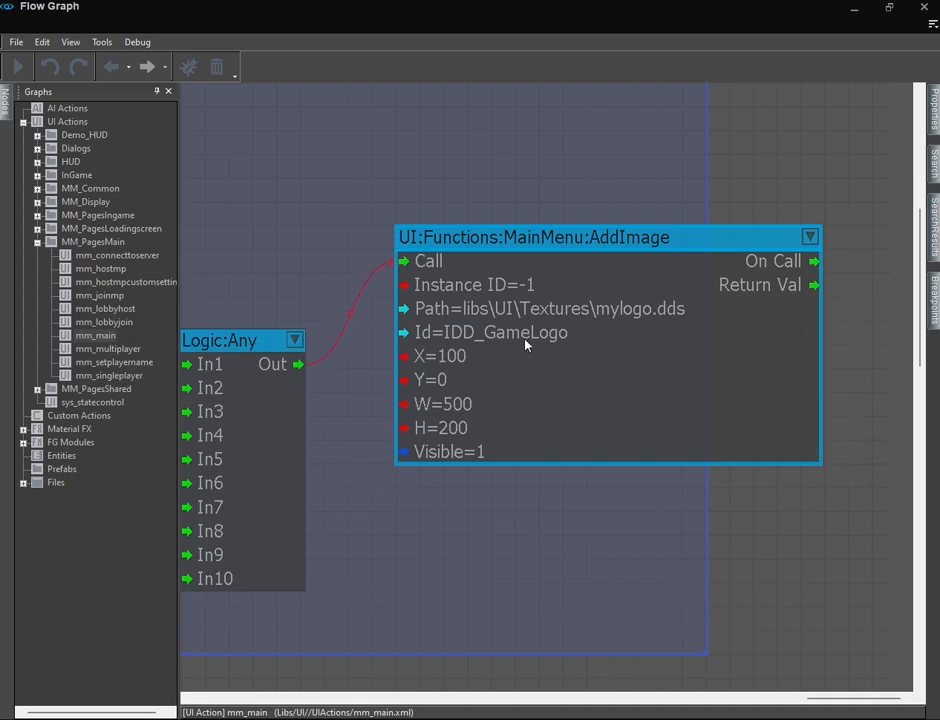
double_click(657, 312)
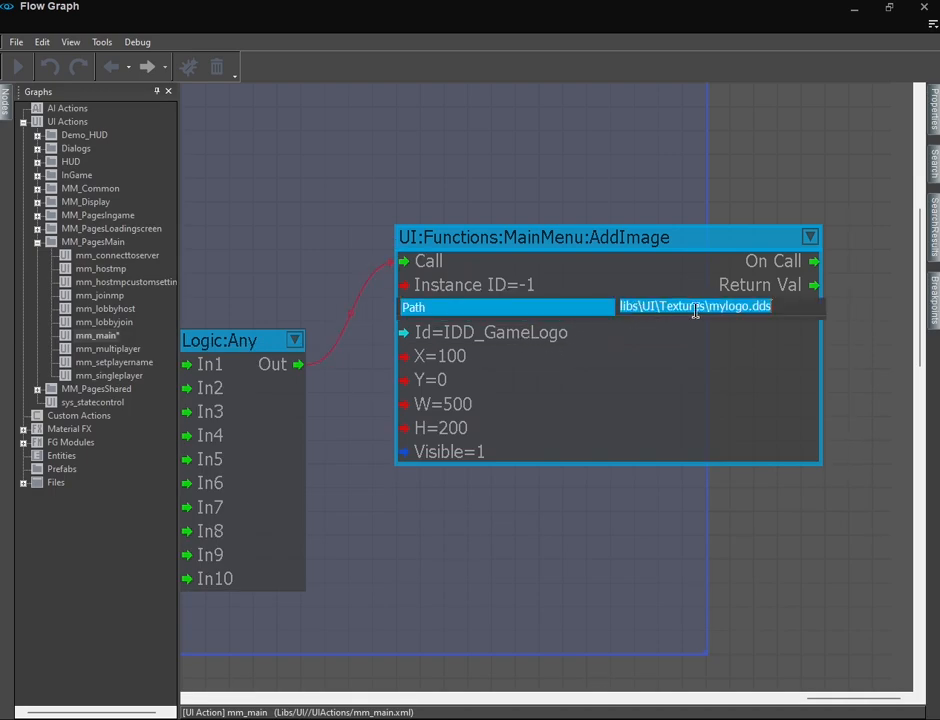
click(728, 307)
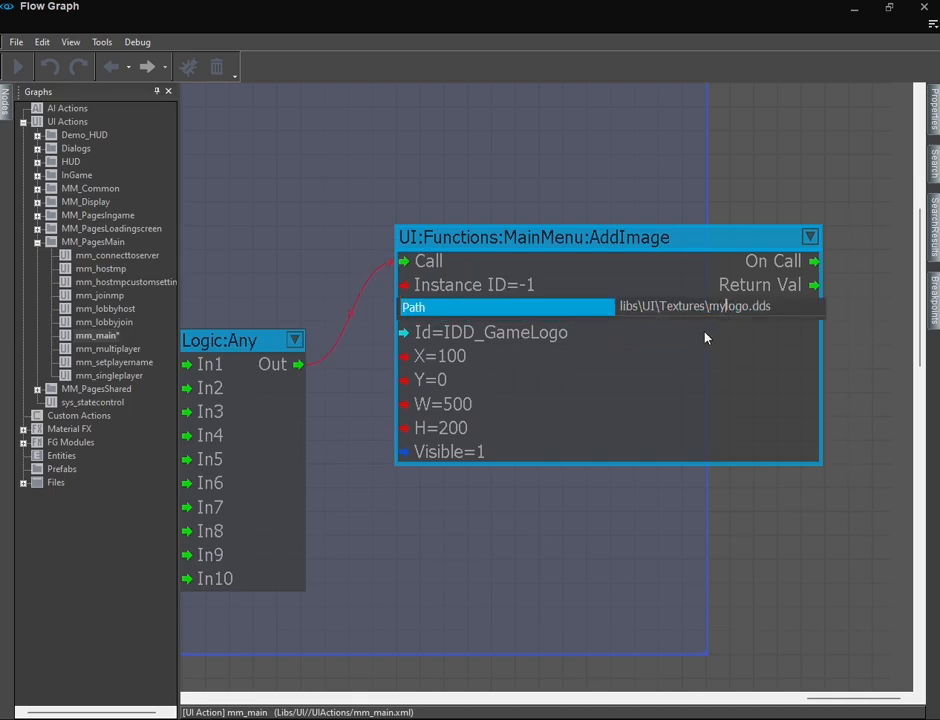
text(new)
key(Return)
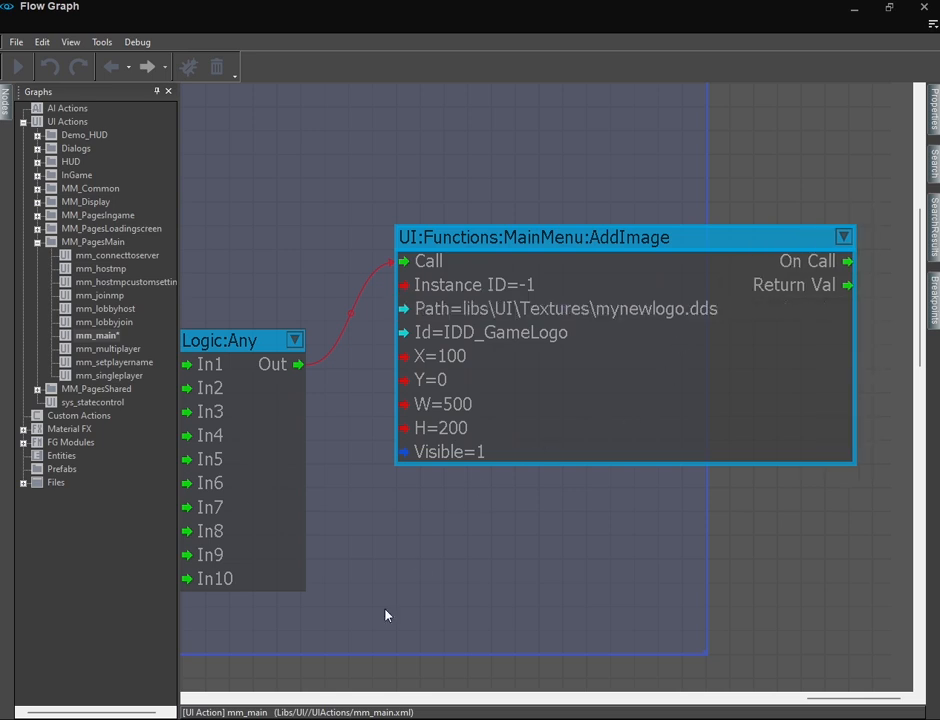
Save all external graphs, including the changed mm_main UI action.
click(368, 646)
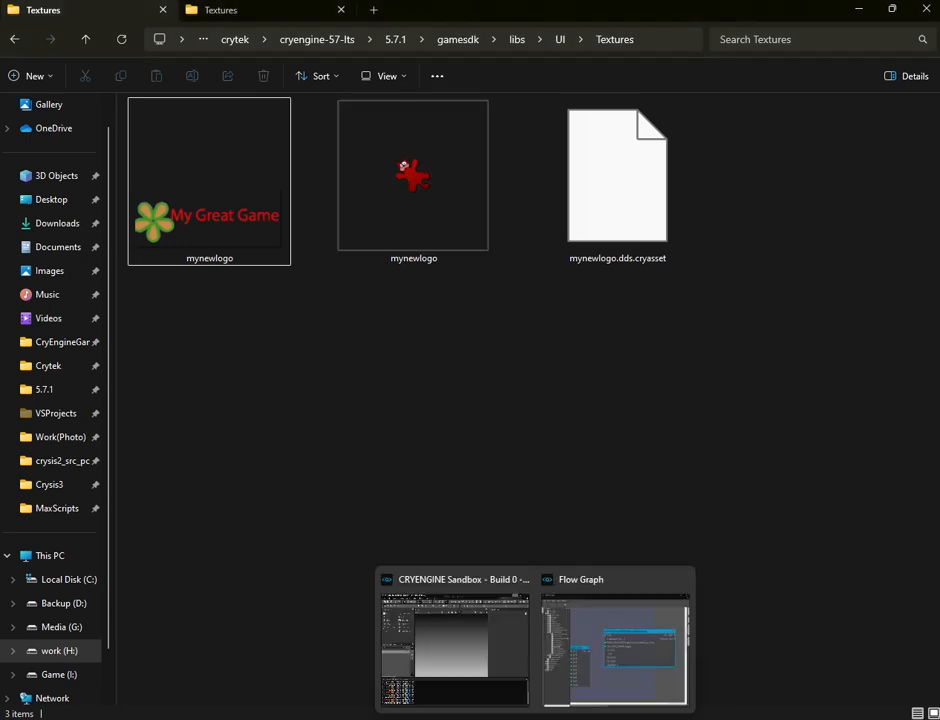
click(614, 640)
click(16, 42)
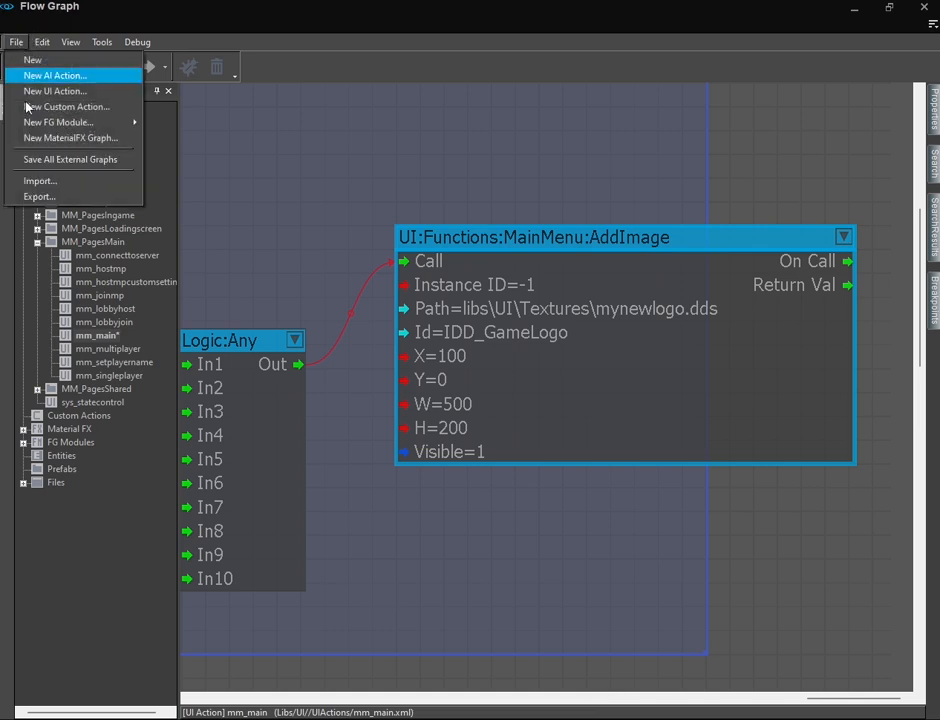
click(44, 162)
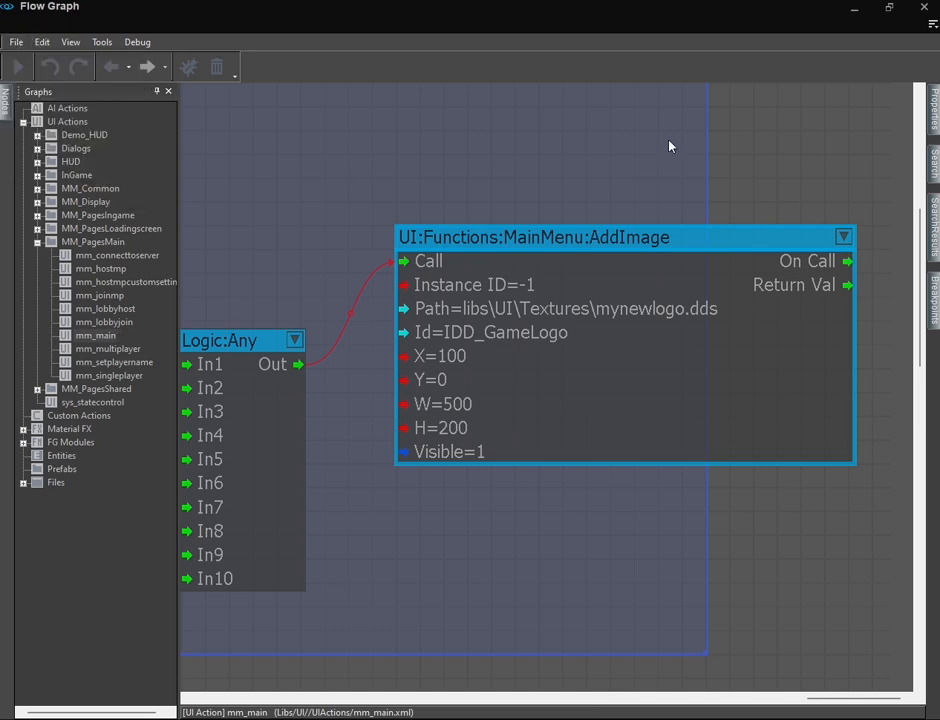
Minimise the Flow Graph, go to the 5.7.1 engine folder in File Explorer, and launch the game from the gamesdk project file.
click(854, 10)
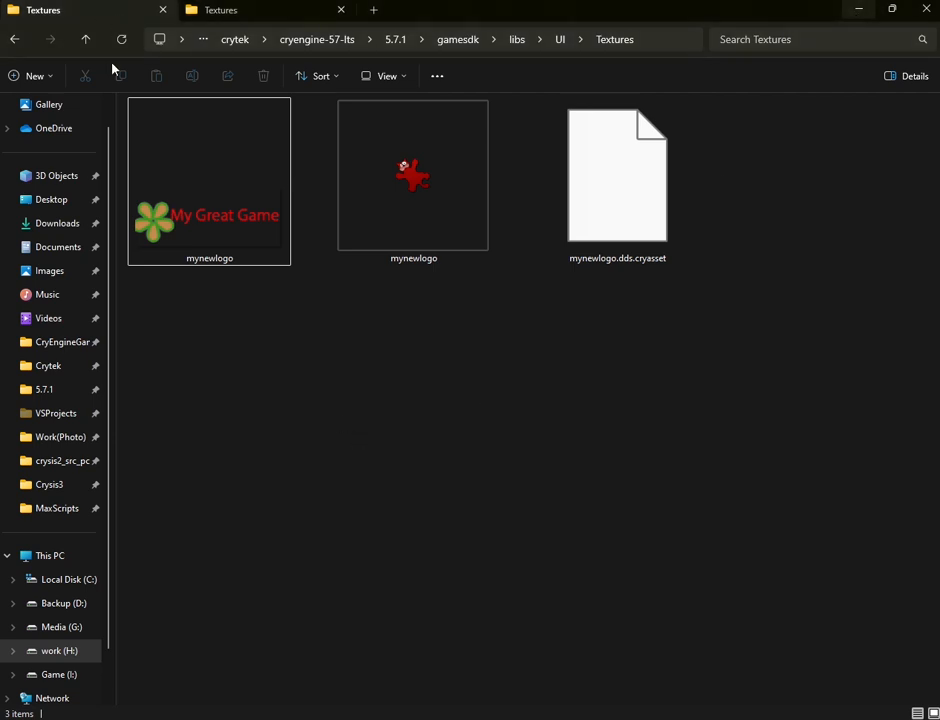
click(44, 392)
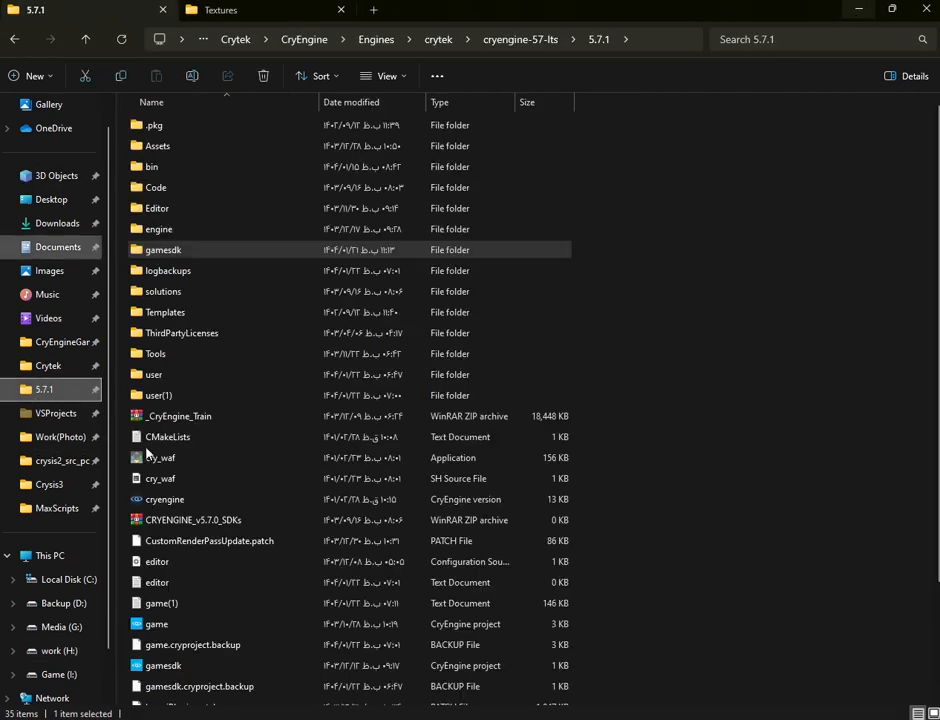
click(153, 666)
right_click(153, 666)
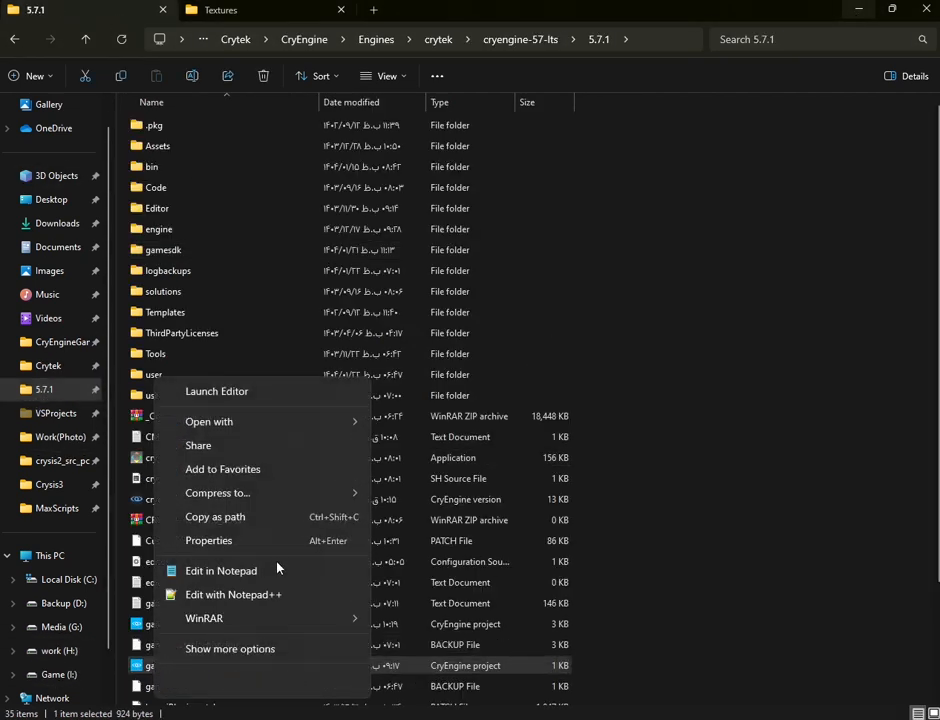
click(269, 648)
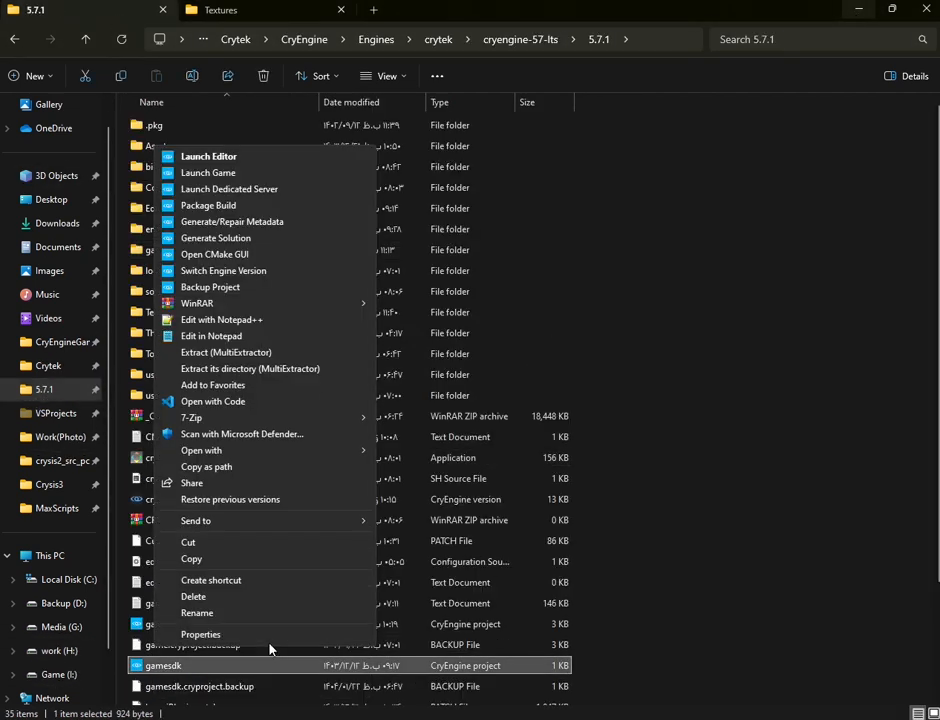
click(212, 173)
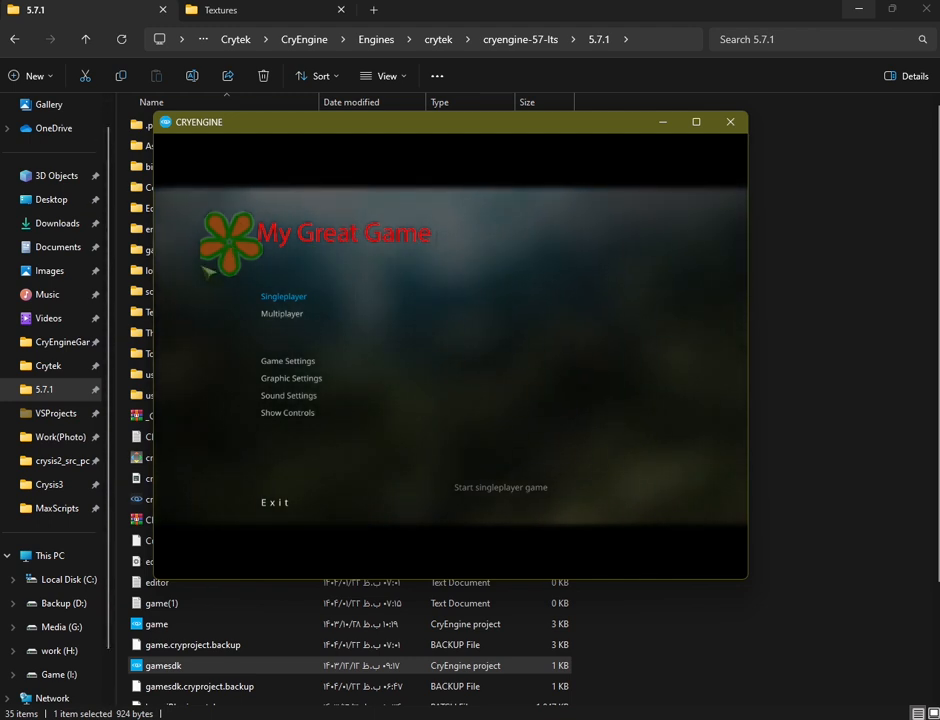
Visit the Multiplayer and Singleplayer pages and return to the main menu each time to check how the logo shows and hides.
click(282, 314)
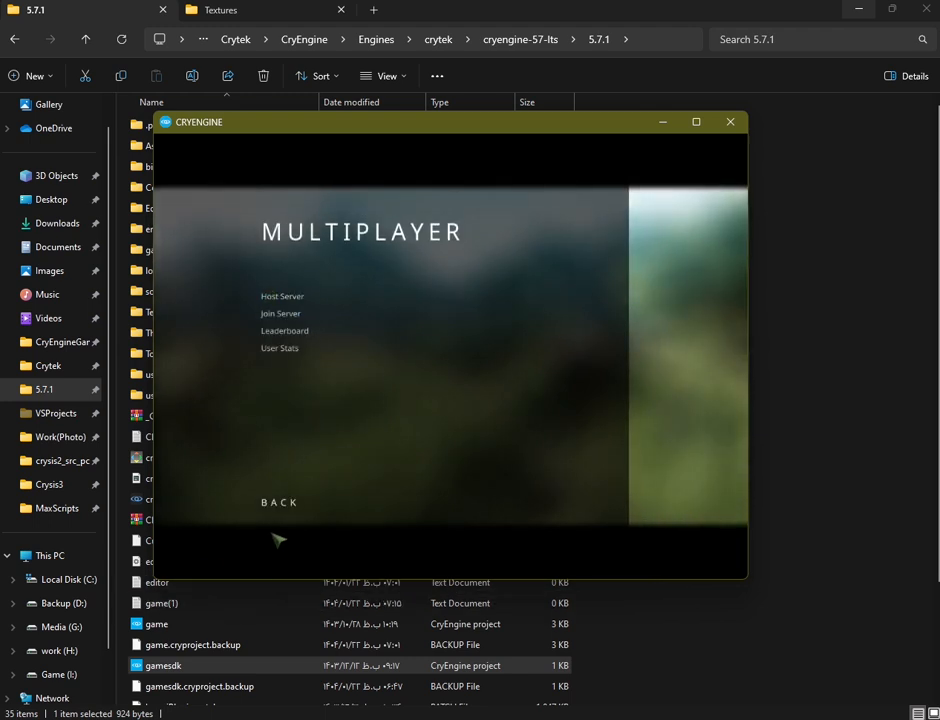
click(290, 502)
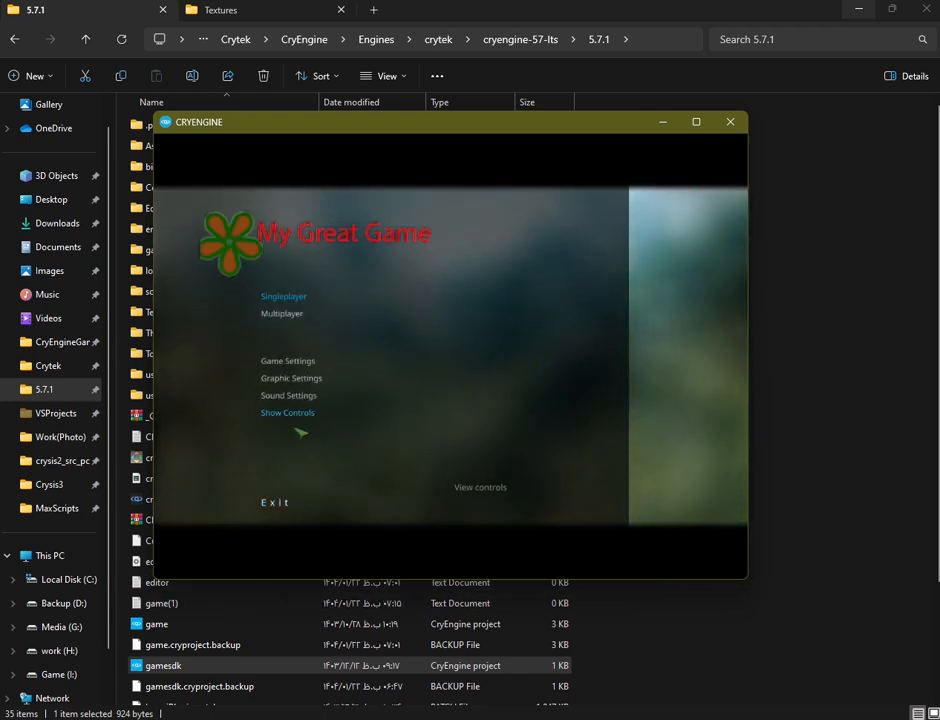
click(288, 297)
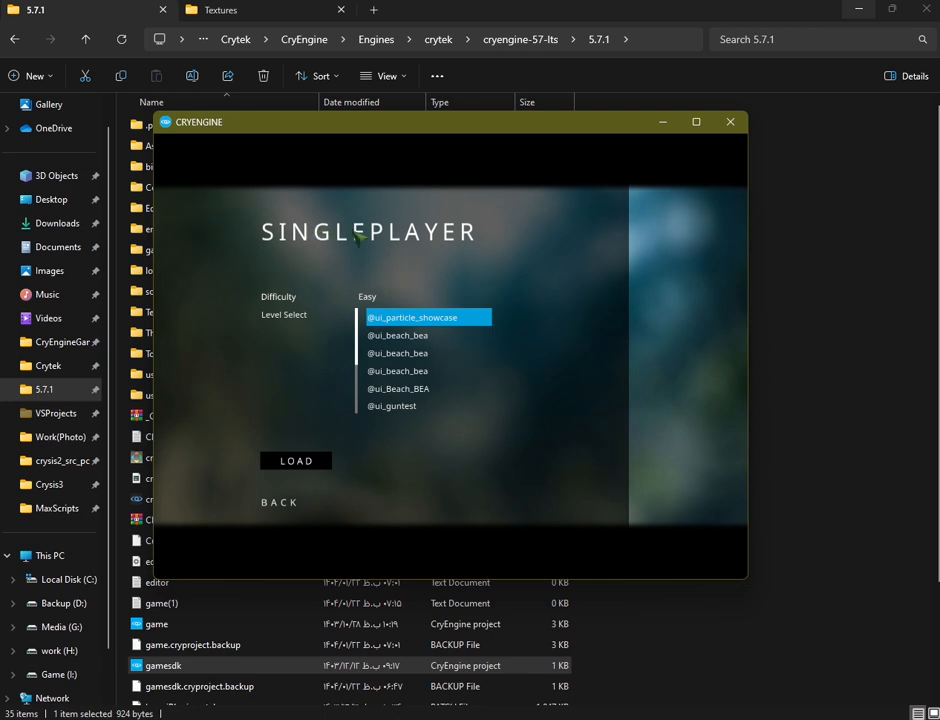
click(285, 510)
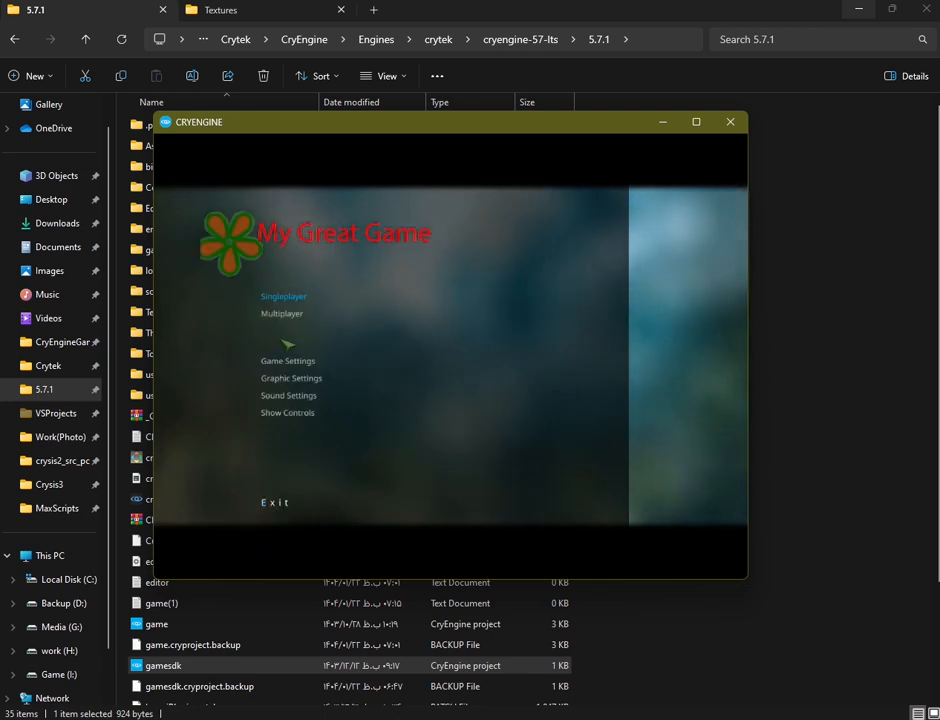
click(299, 297)
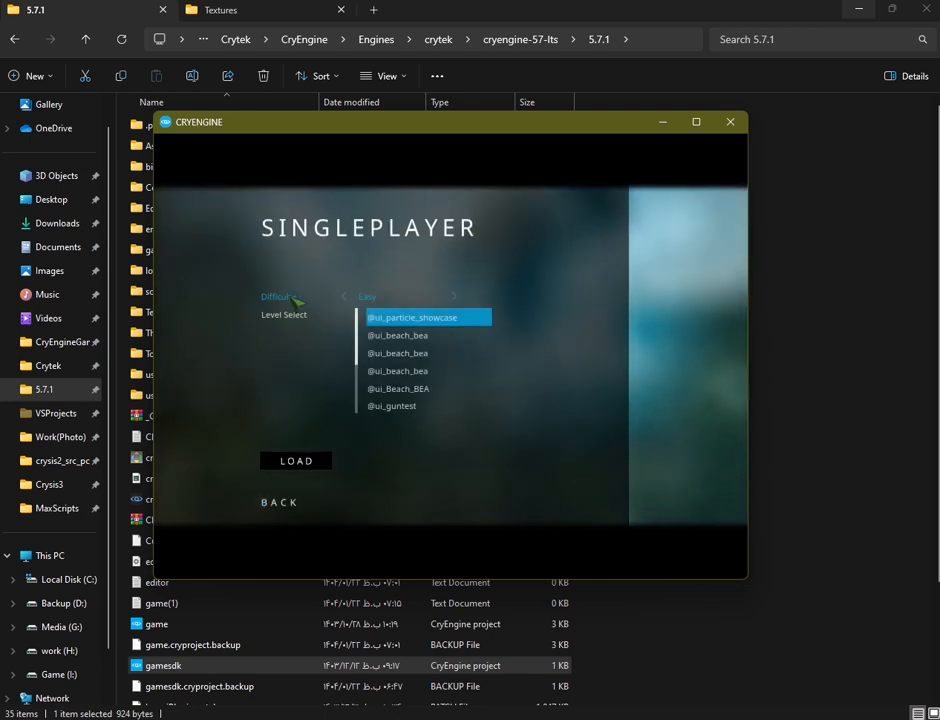
click(278, 505)
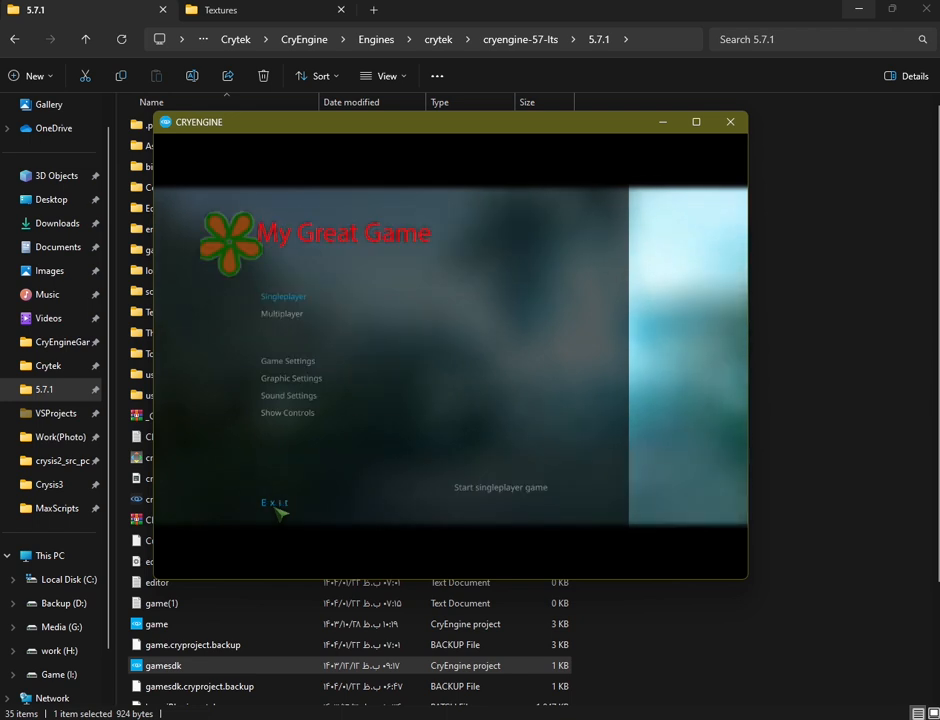
Check the Game Settings page for the logo and look through the Singleplayer level list down to Woodland.
click(300, 362)
click(272, 505)
click(280, 297)
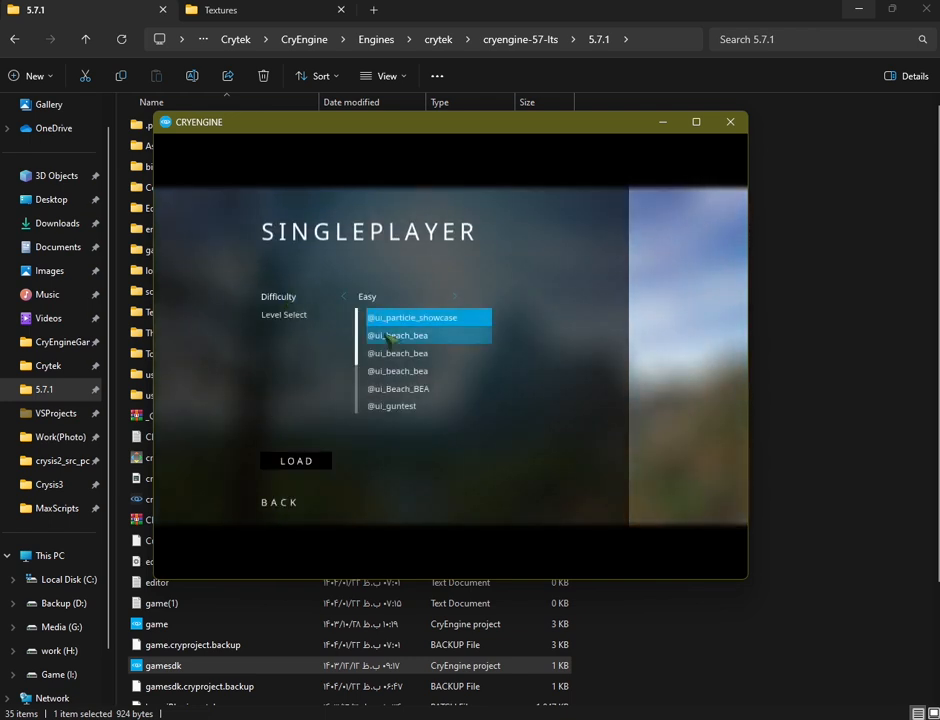
scroll(446, 347, down, 2)
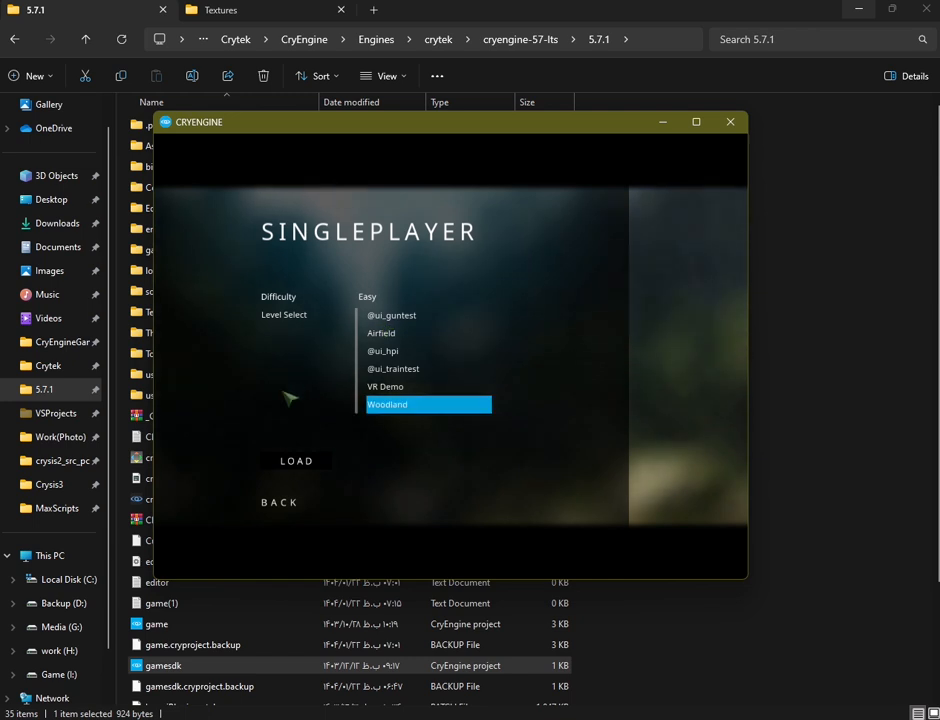
Return to the main menu and exit the game, confirming the exit.
click(290, 500)
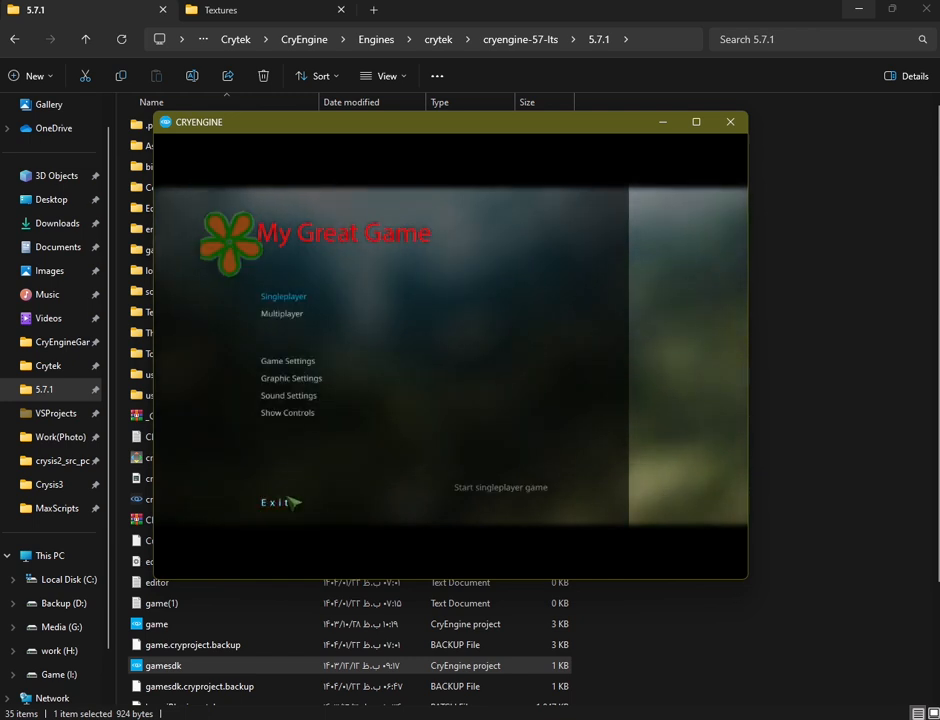
click(285, 502)
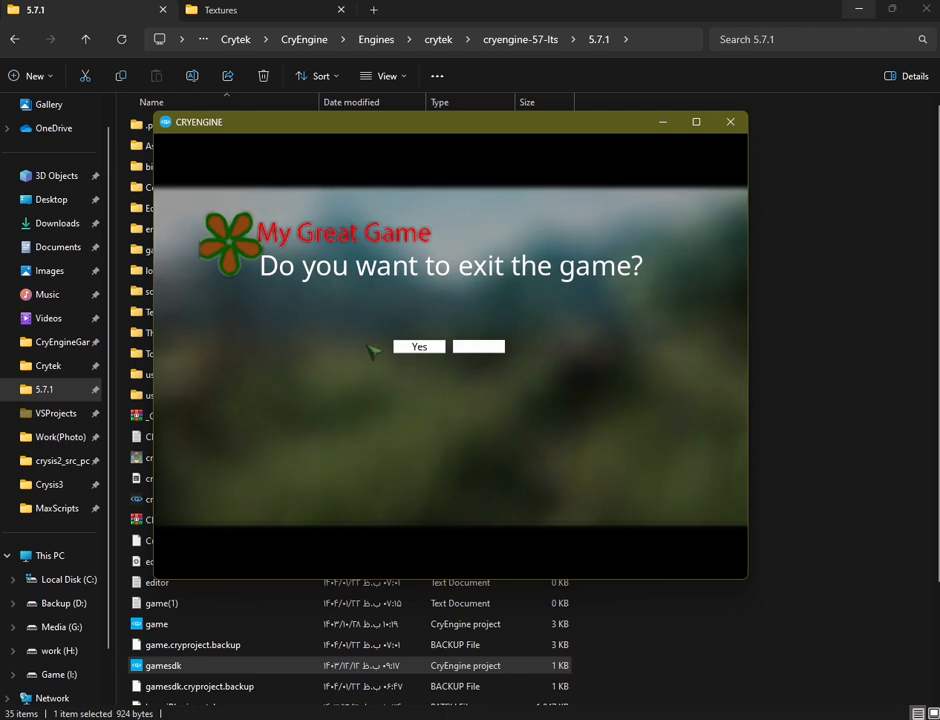
click(421, 347)
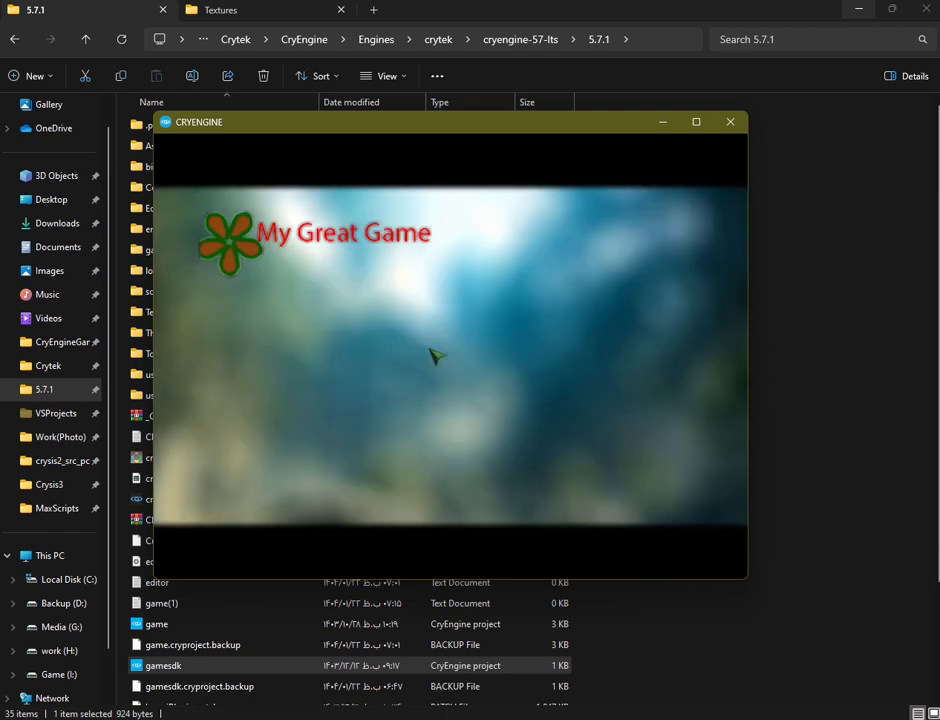